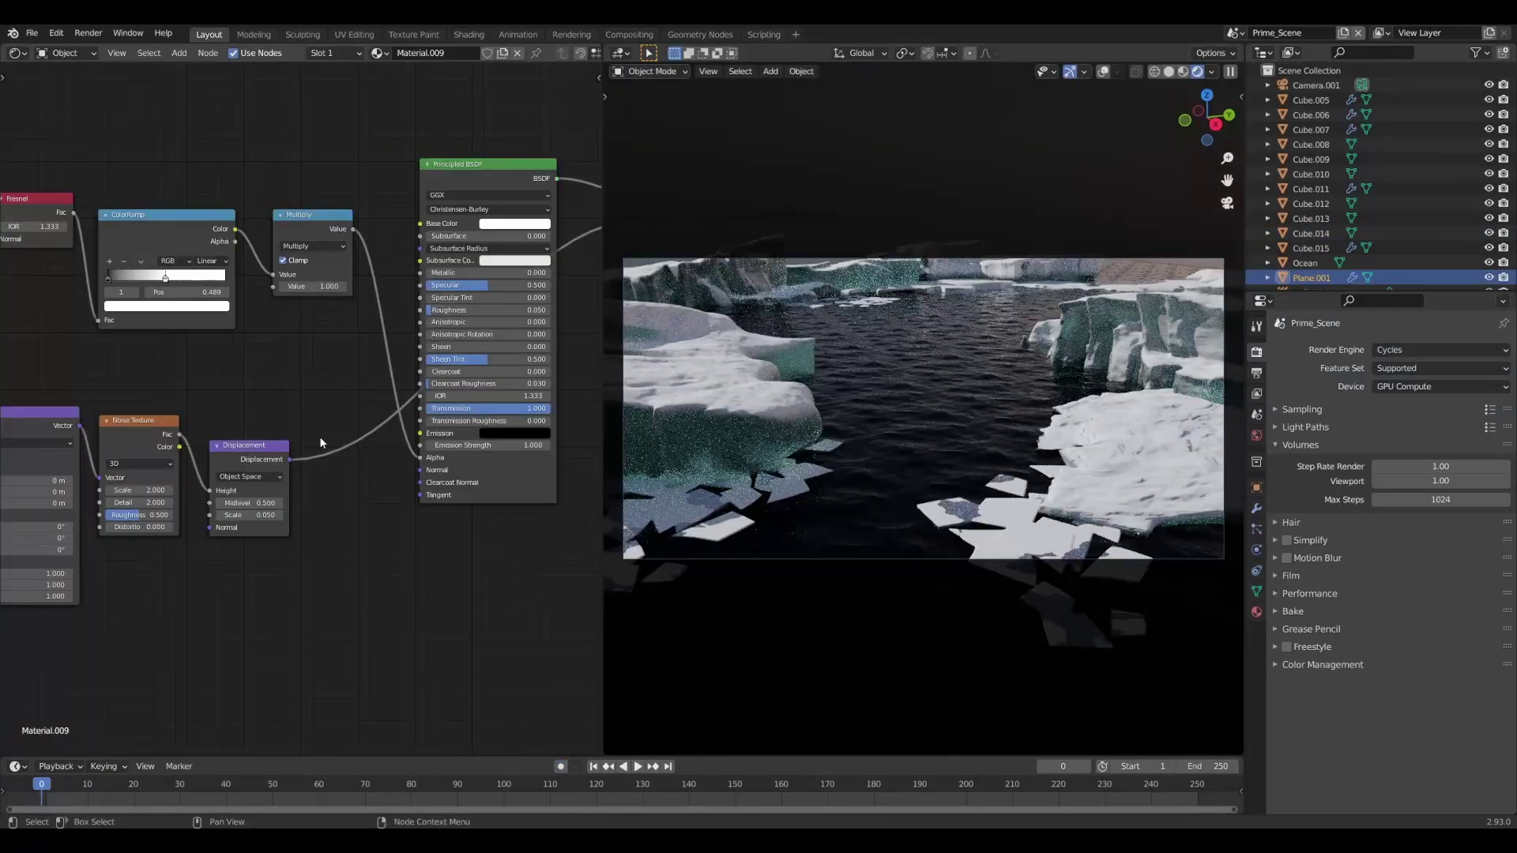
pyautogui.click(77, 389)
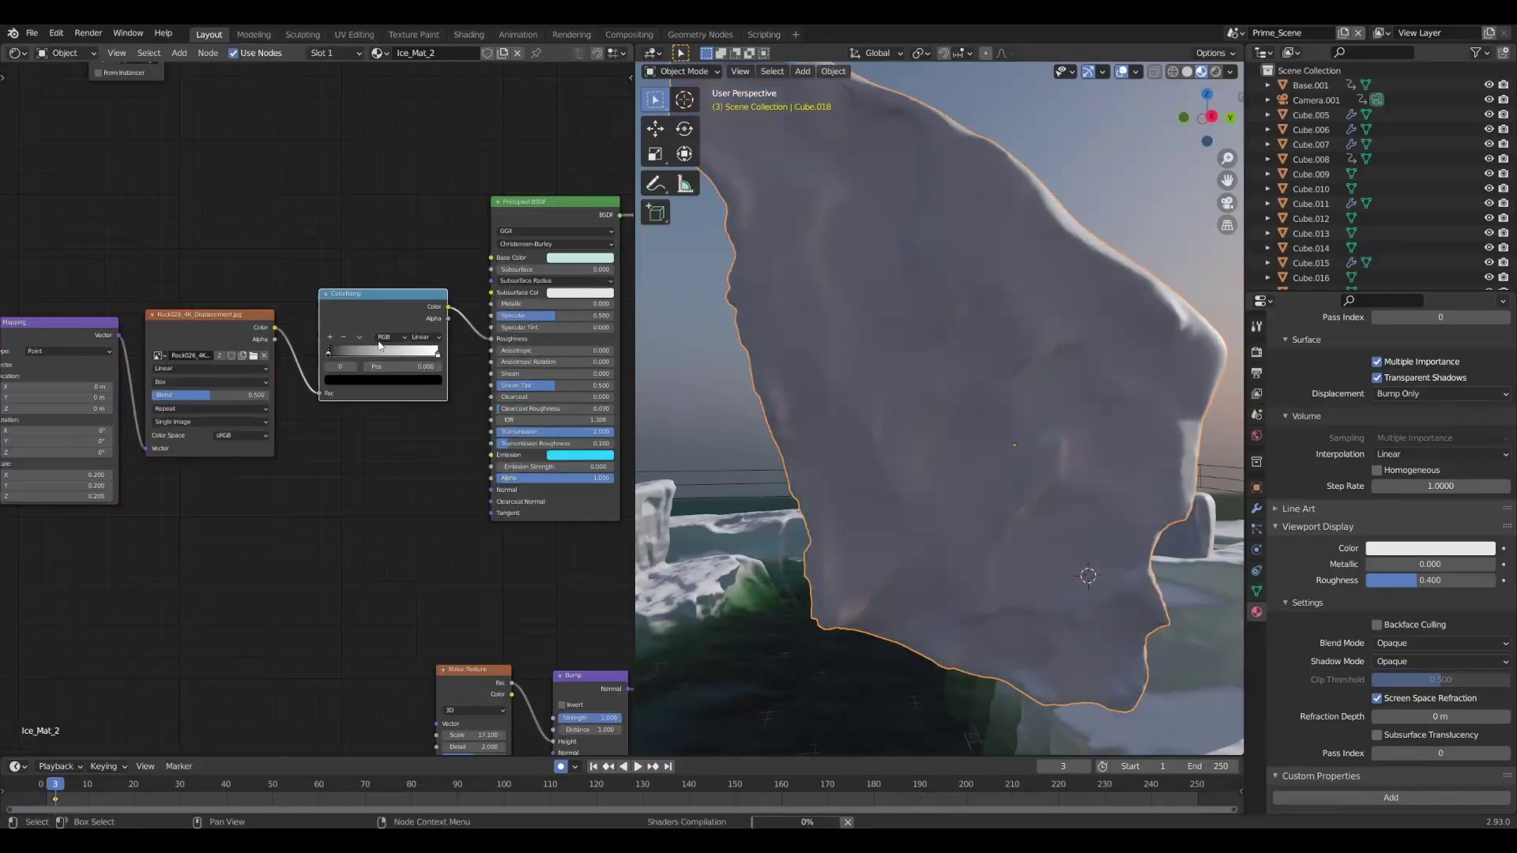
pyautogui.scroll(2, 349, 318)
pyautogui.click(487, 324)
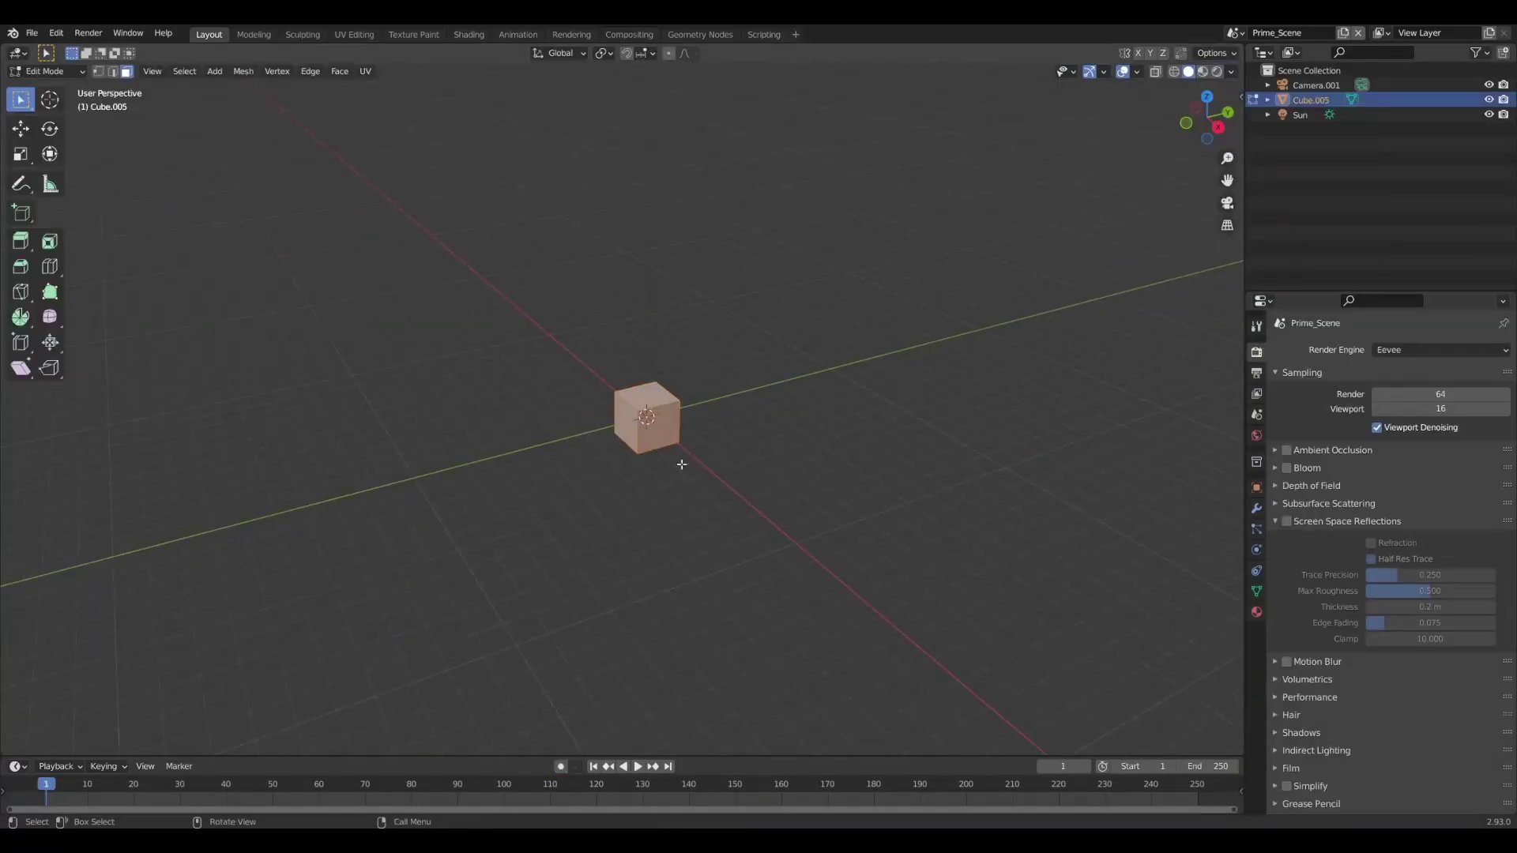
# Scale up the cube's mesh and subdivide its faces into a 4 by 4 grid
pyautogui.press('s')
pyautogui.click(866, 542)
pyautogui.press('KP_3')
pyautogui.moveTo(843, 420); pyautogui.dragTo(759, 312, button='middle')
pyautogui.press('1')
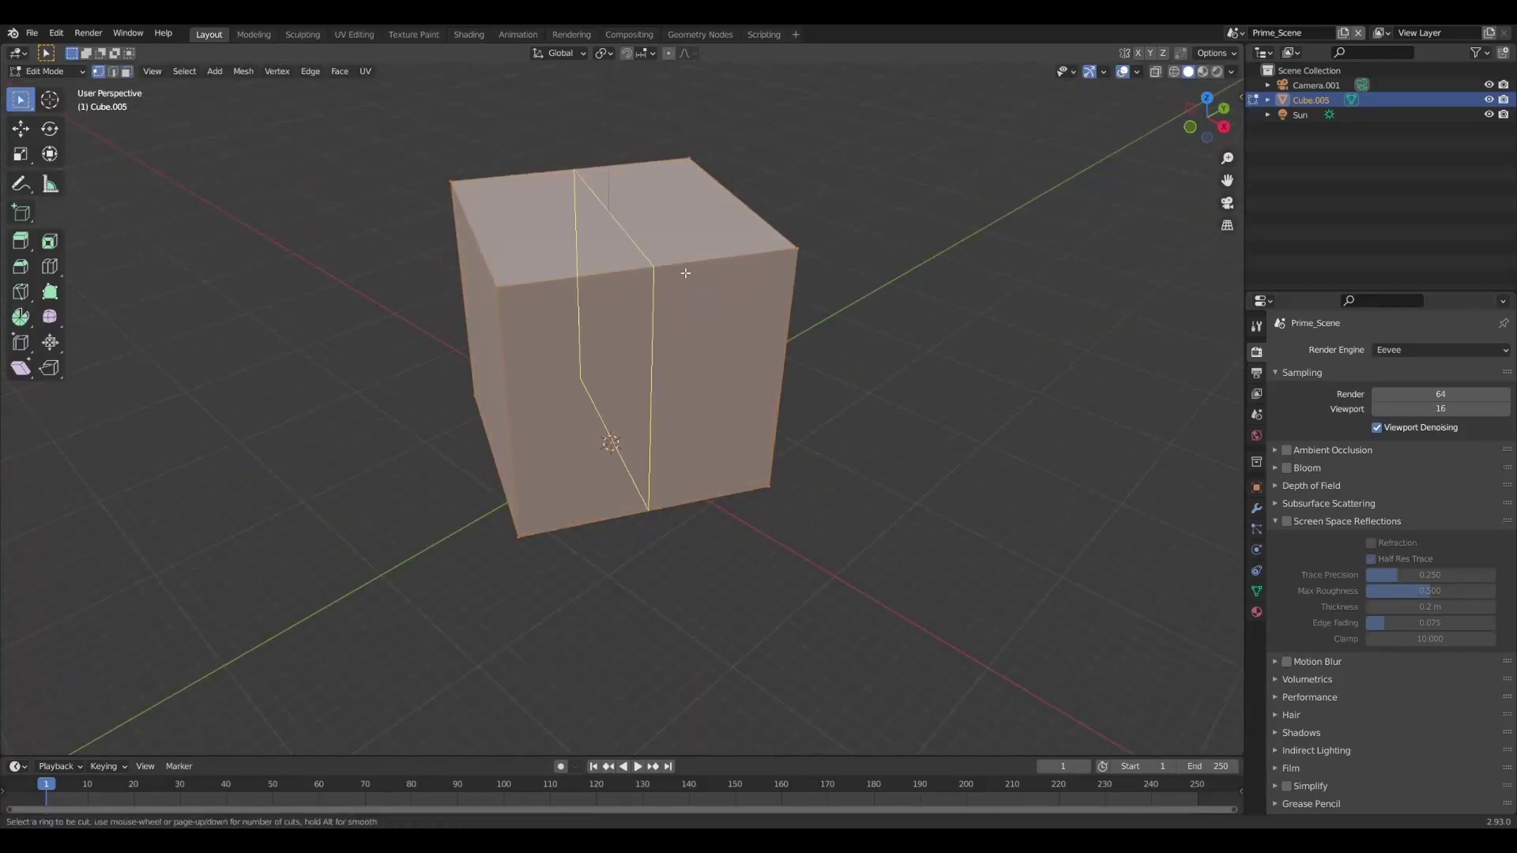
pyautogui.rightClick(683, 271)
pyautogui.click(687, 305)
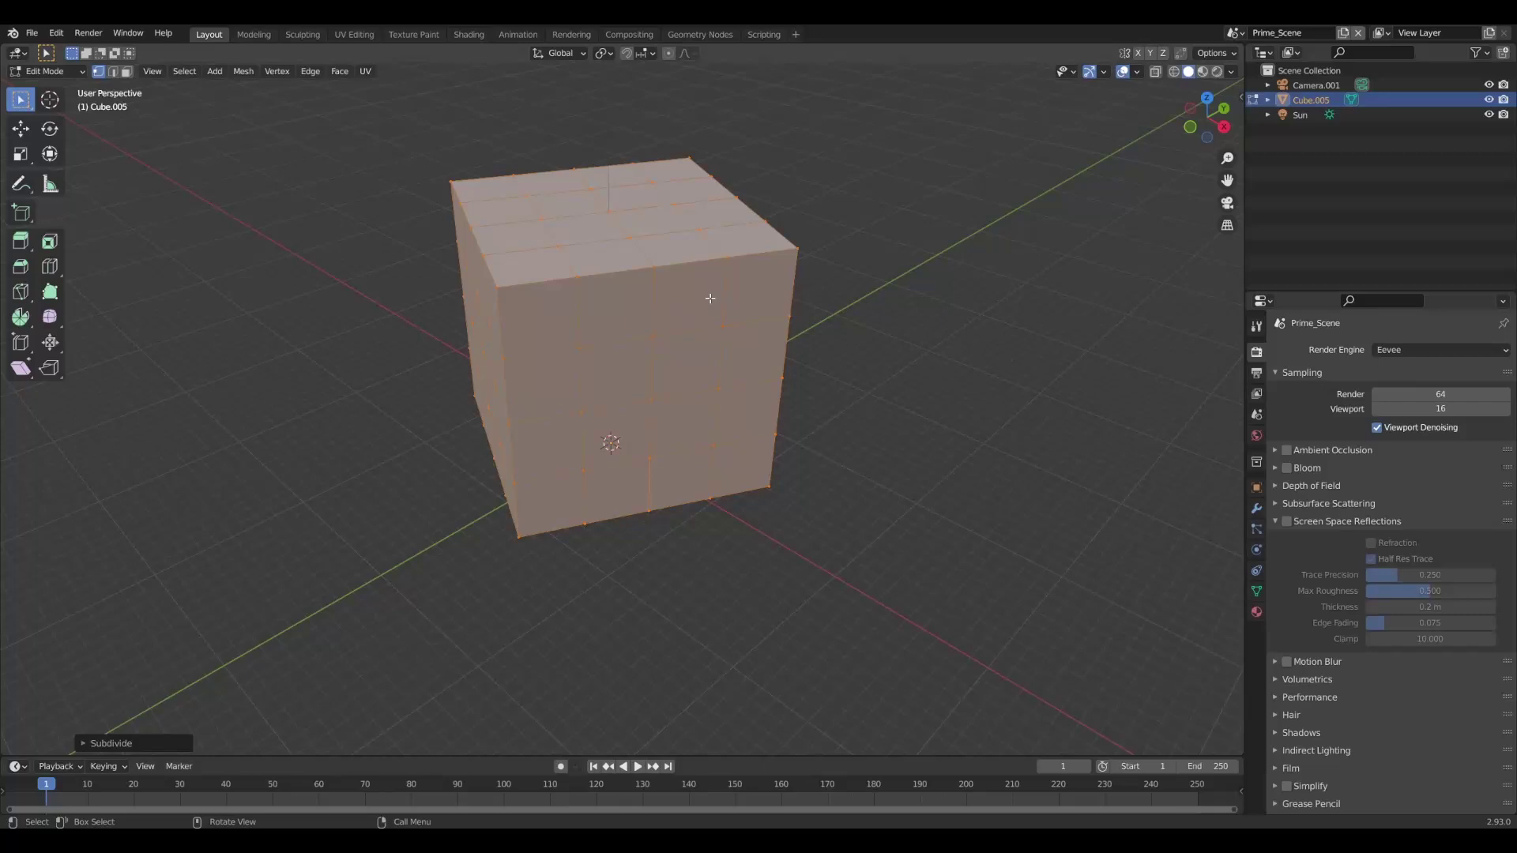
# Enable proportional editing and pull an upper corner vertex of the block outward and upward with smooth falloff
pyautogui.hotkey('alt', 'a')
pyautogui.moveTo(708, 298); pyautogui.dragTo(851, 345, button='middle')
pyautogui.press('o')
pyautogui.press('g')
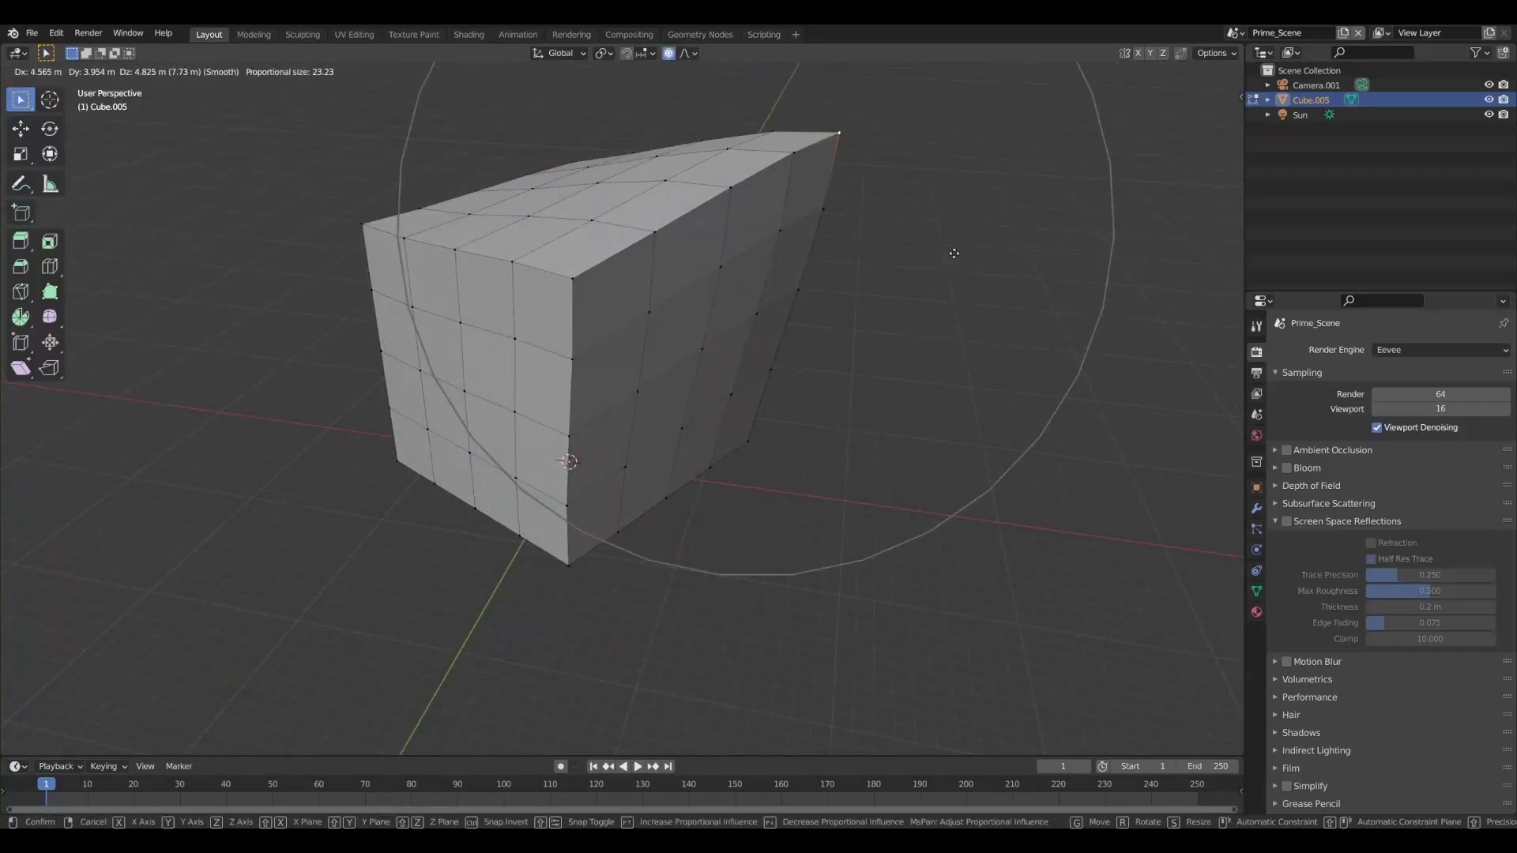
pyautogui.moveTo(950, 232); pyautogui.dragTo(825, 337, button='middle')
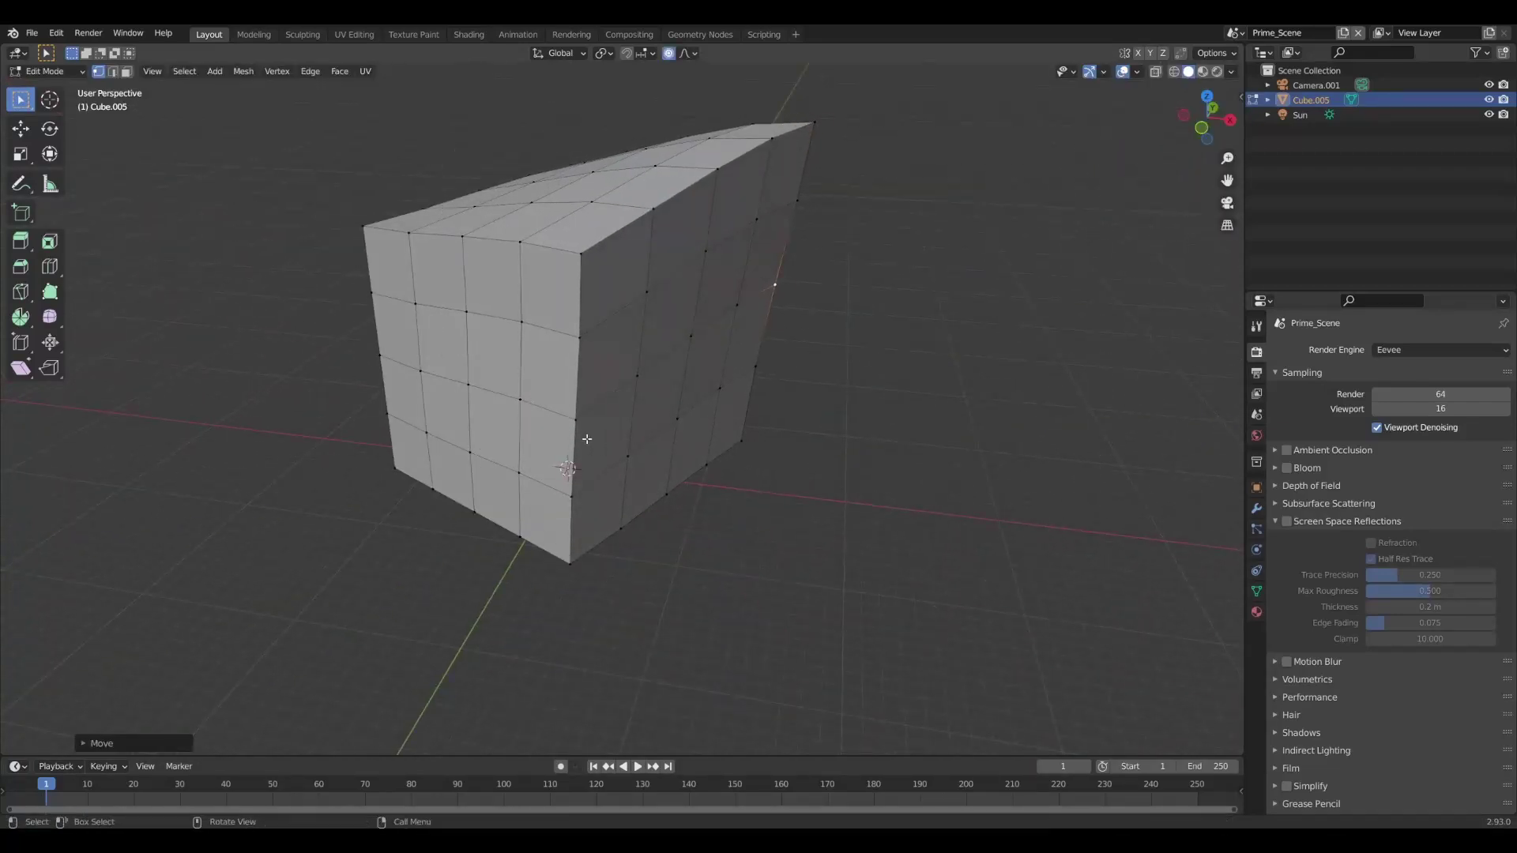
# Shift a vertex on the block's vertical edge along the Y axis with a wide proportional influence
pyautogui.moveTo(587, 438); pyautogui.dragTo(788, 528, button='middle')
pyautogui.press('g')
pyautogui.press('y')
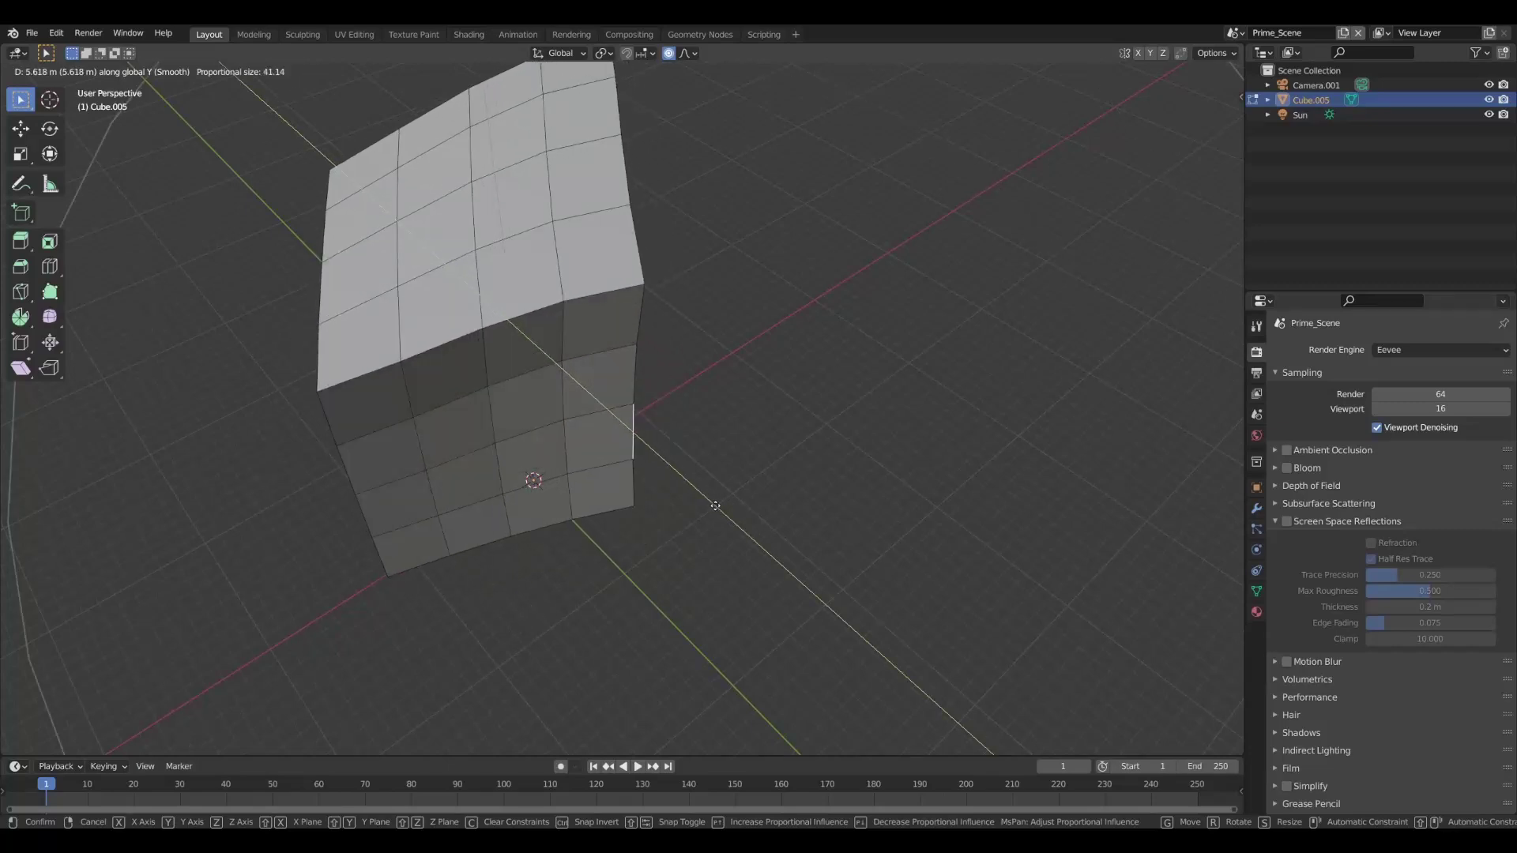
pyautogui.click(593, 485)
# Move the block's opposite upper corner vertex downward with proportional editing to vary the shape
pyautogui.moveTo(592, 484); pyautogui.dragTo(370, 230, button='middle')
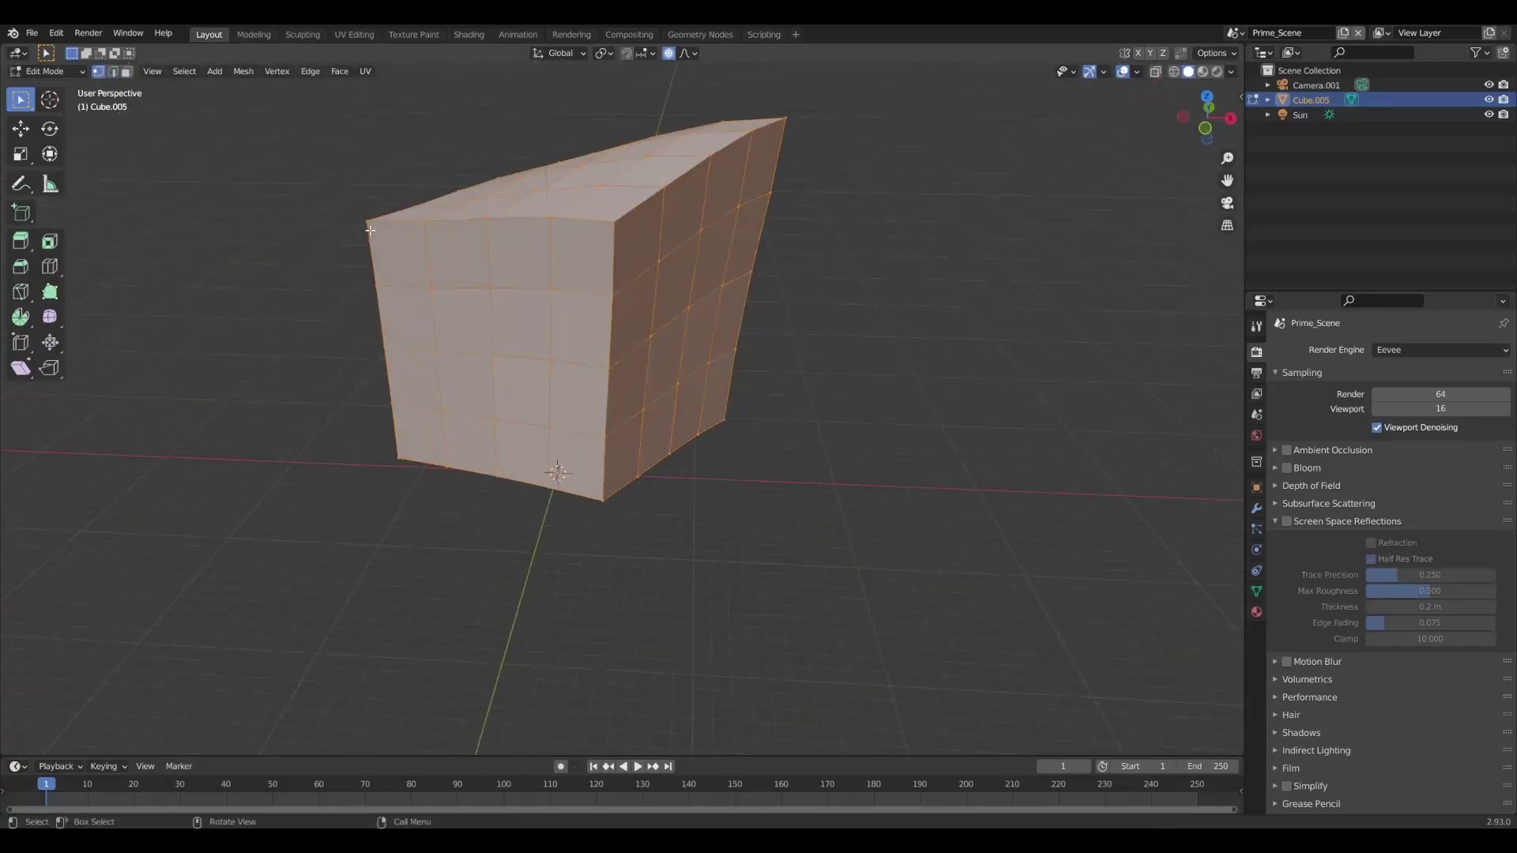
pyautogui.click(370, 230)
pyautogui.press('g')
pyautogui.click(348, 373)
pyautogui.press('KP_3')
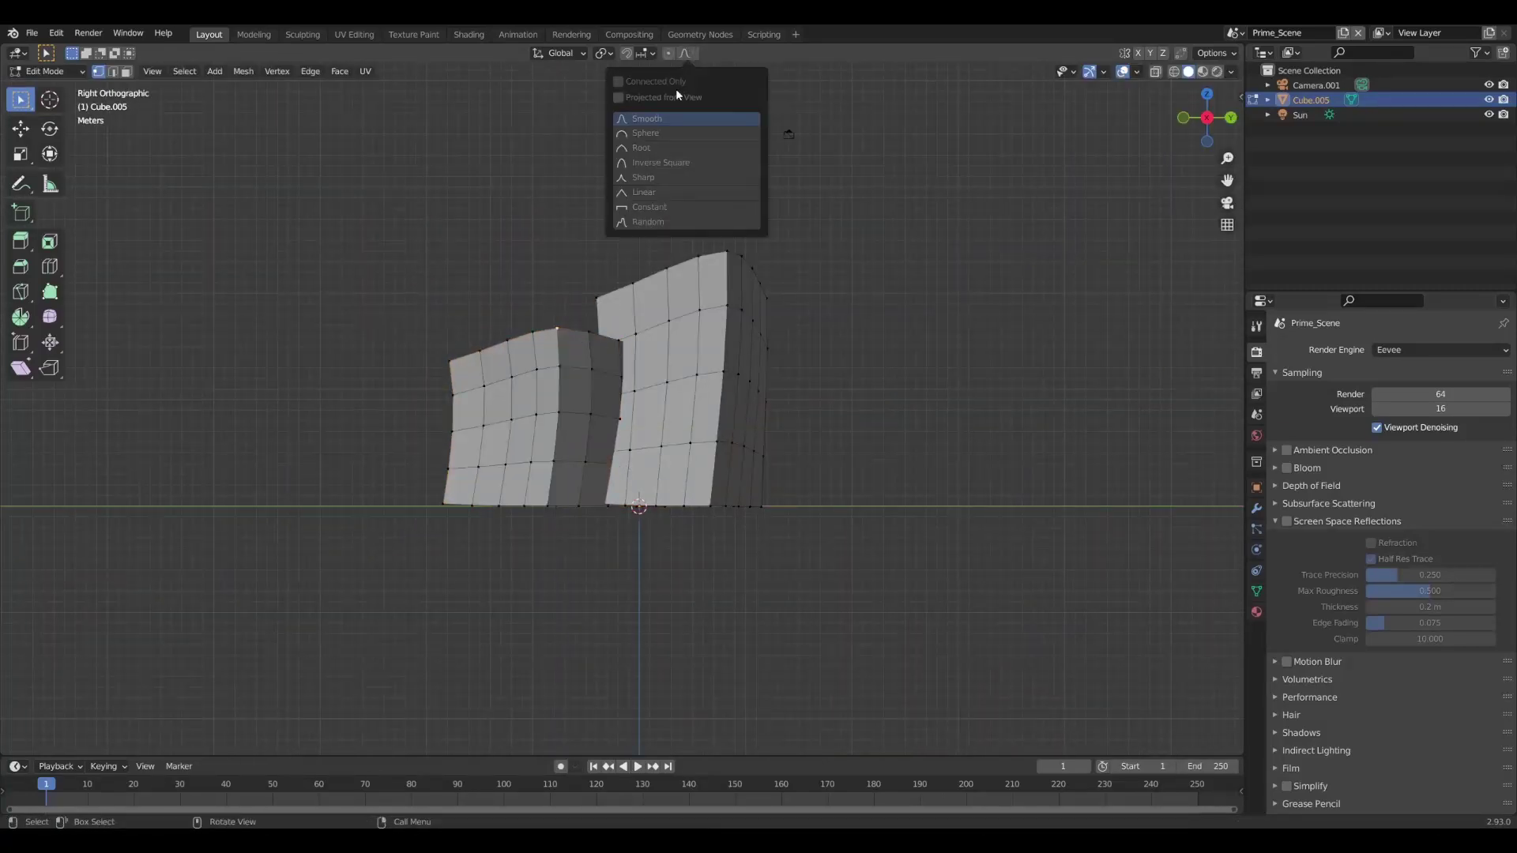
# Lower an upper corner vertex of the second block about 1.4 m along Z with smooth proportional editing
pyautogui.click(559, 330)
pyautogui.moveTo(559, 329); pyautogui.dragTo(790, 395, button='middle')
pyautogui.hotkey('shift', 'd')
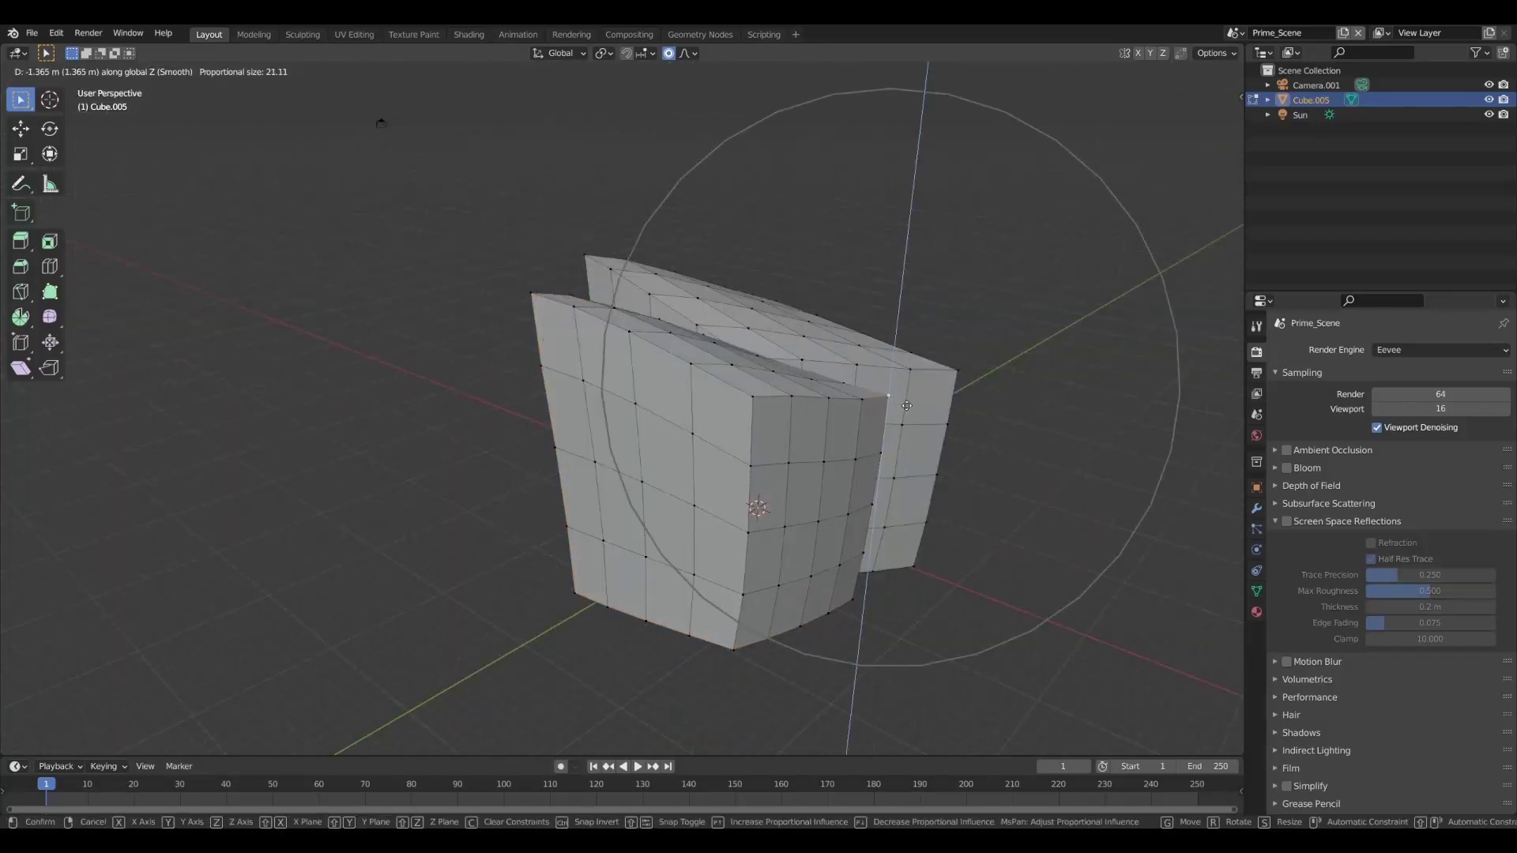
pyautogui.click(1027, 474)
# Rotate the duplicated blocks about Z and stretch them about 1.7 times along Y to lengthen the ice wall
pyautogui.press('r')
pyautogui.press('z')
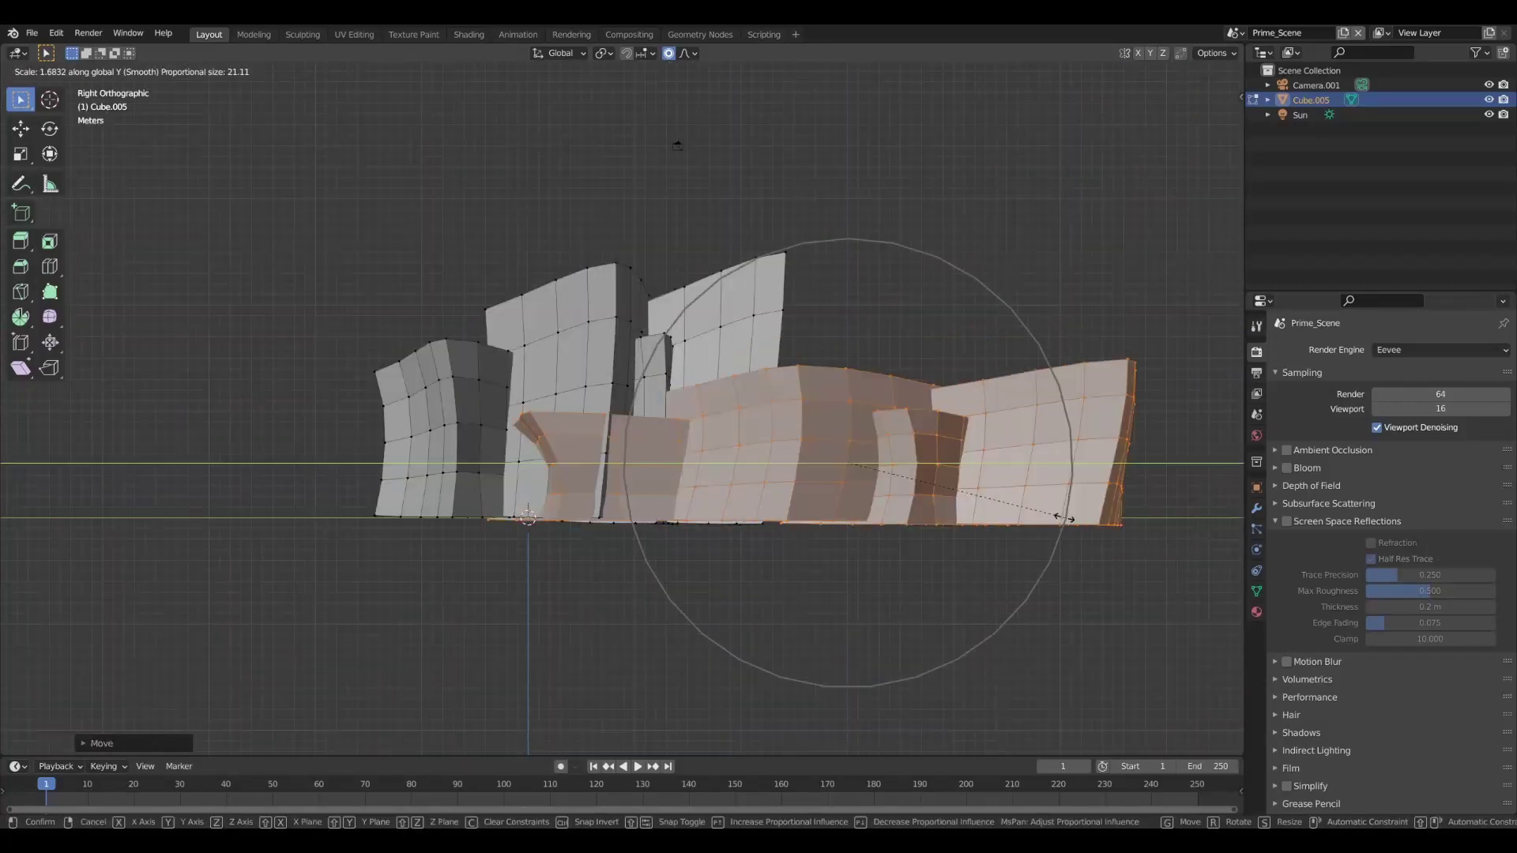
pyautogui.click(690, 480)
pyautogui.click(651, 484)
# Move one linked block along the negative Y axis to extend the end of the ice wall
pyautogui.moveTo(652, 484); pyautogui.dragTo(461, 278, button='middle')
pyautogui.press('Tab')
pyautogui.press('KP_3')
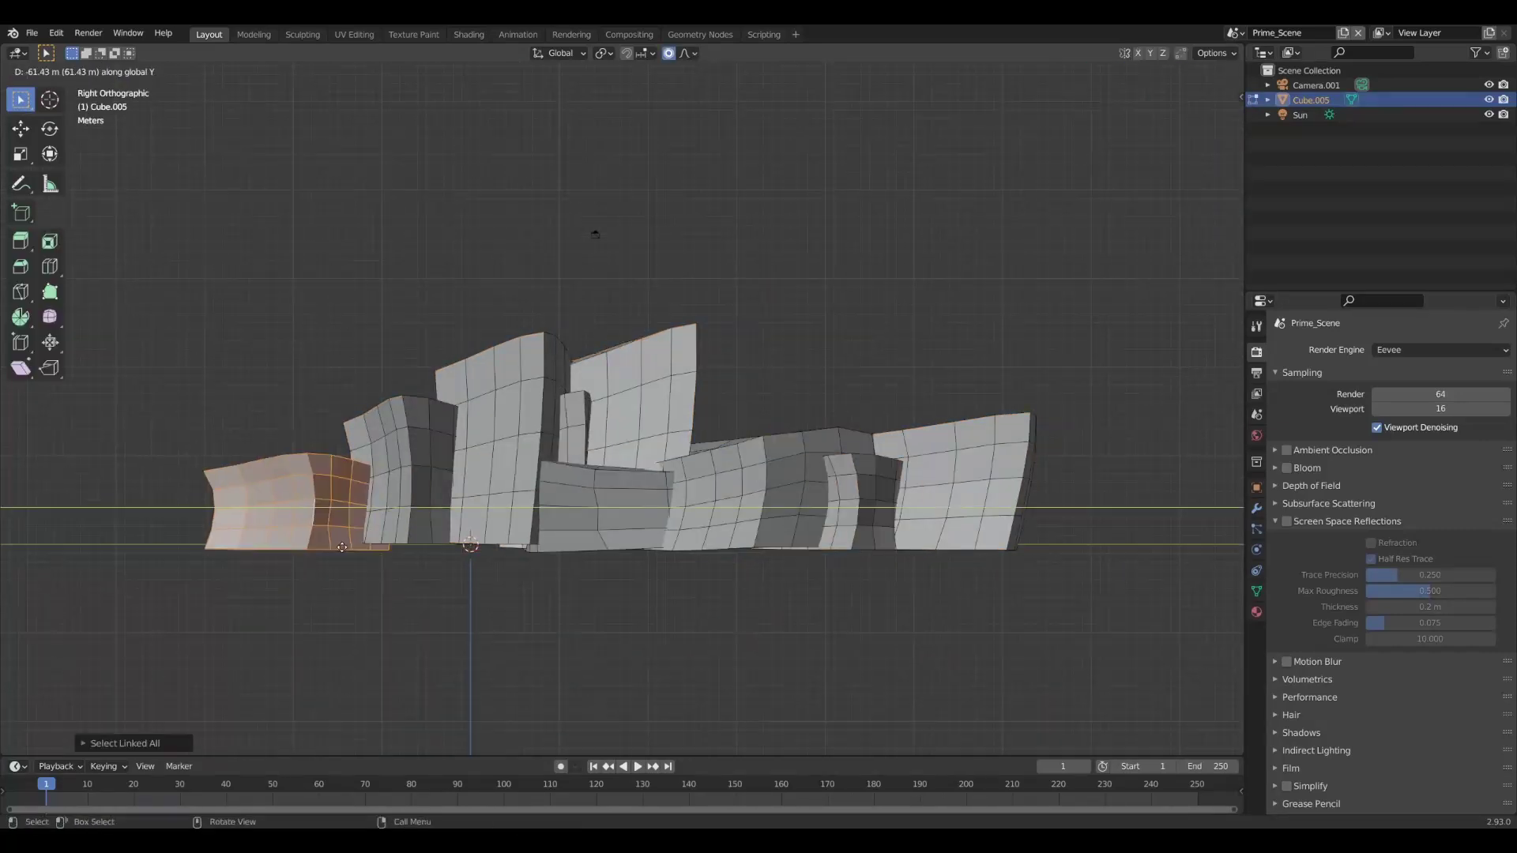
pyautogui.press('g')
pyautogui.click(802, 563)
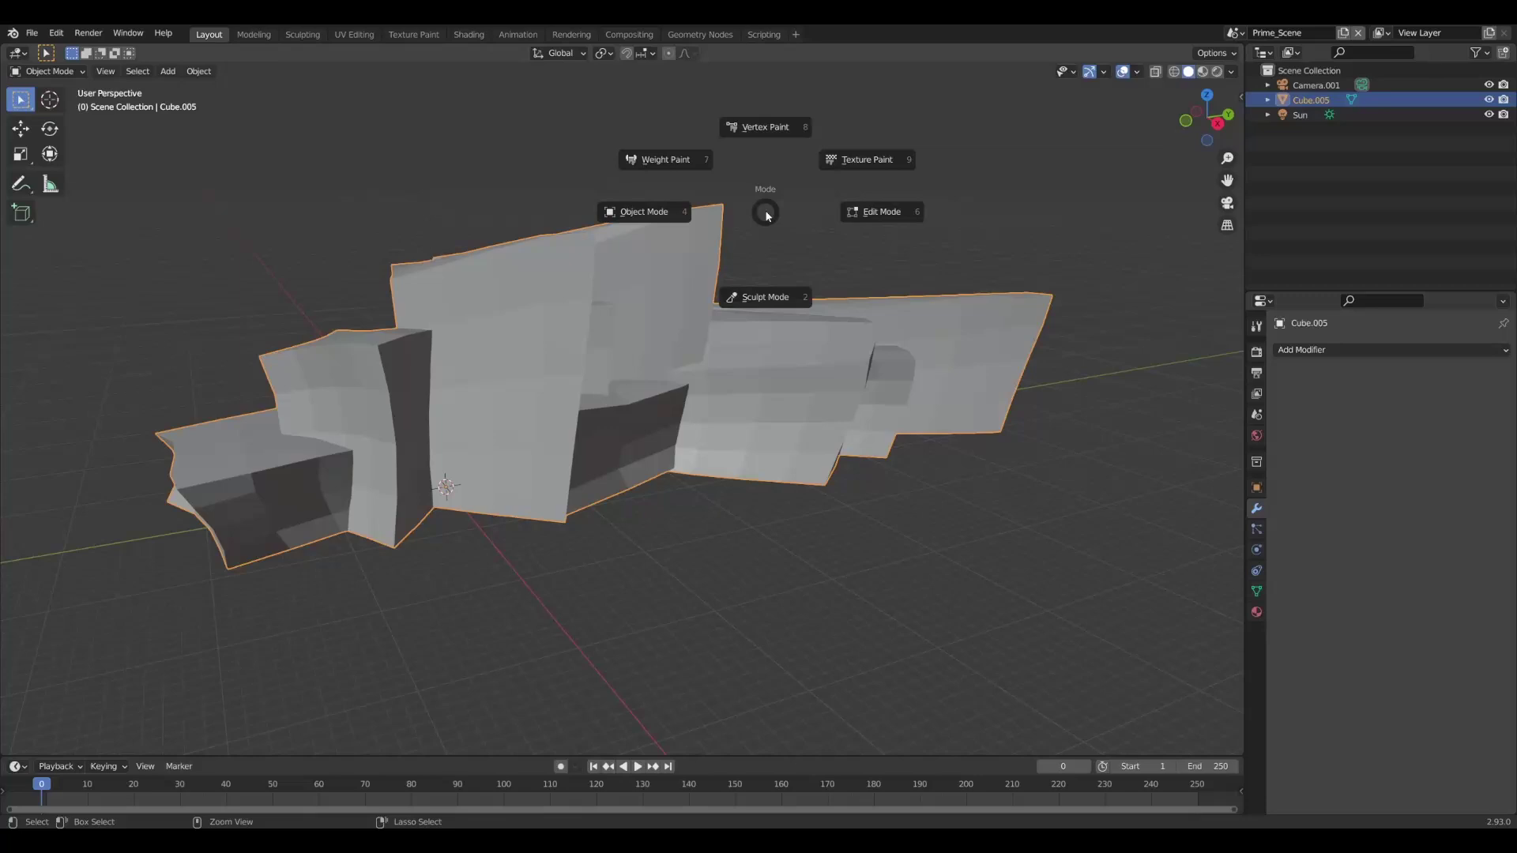
# Remesh the joined blocks in Sculpt Mode, and smooth and sculpt the iceberg's walls and edges
pyautogui.click(763, 293)
pyautogui.click(1163, 53)
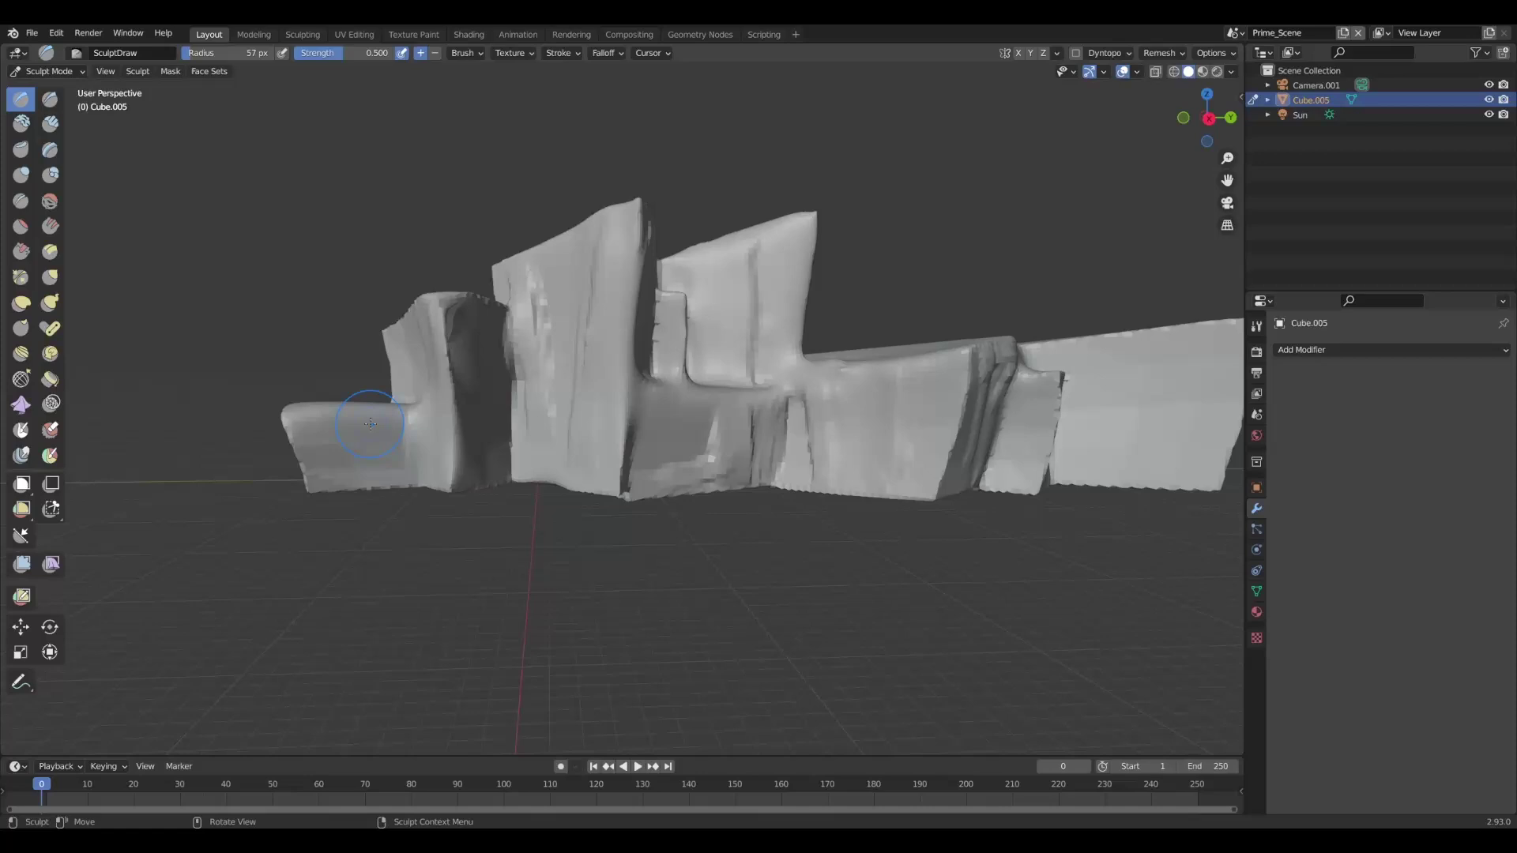
pyautogui.moveTo(788, 462); pyautogui.dragTo(898, 434, button='middle')
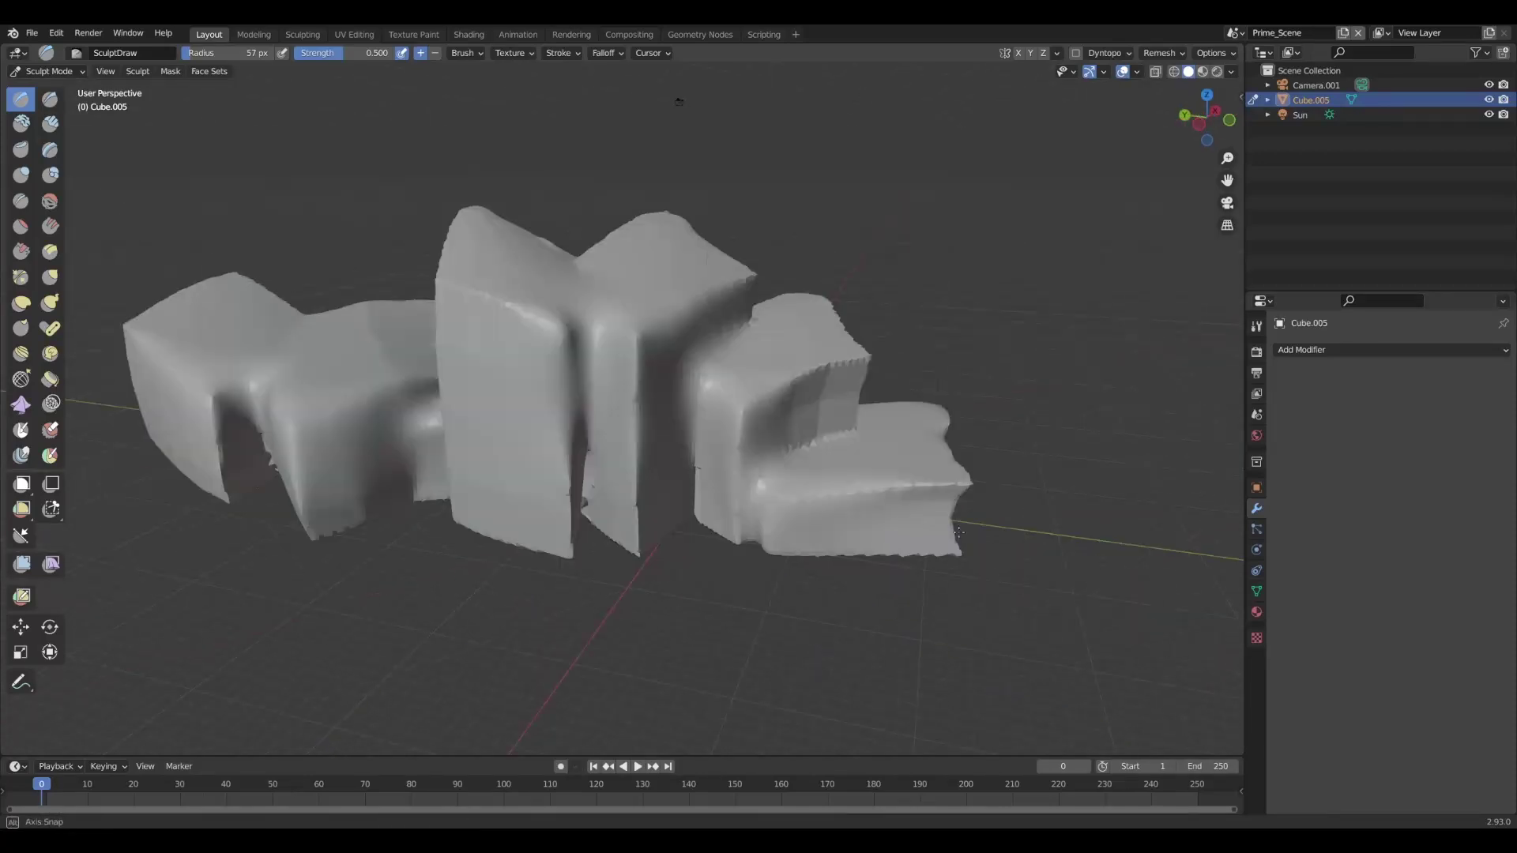
pyautogui.press('g')
pyautogui.press('KP_3')
pyautogui.hotkey('ctrl', 'Tab')
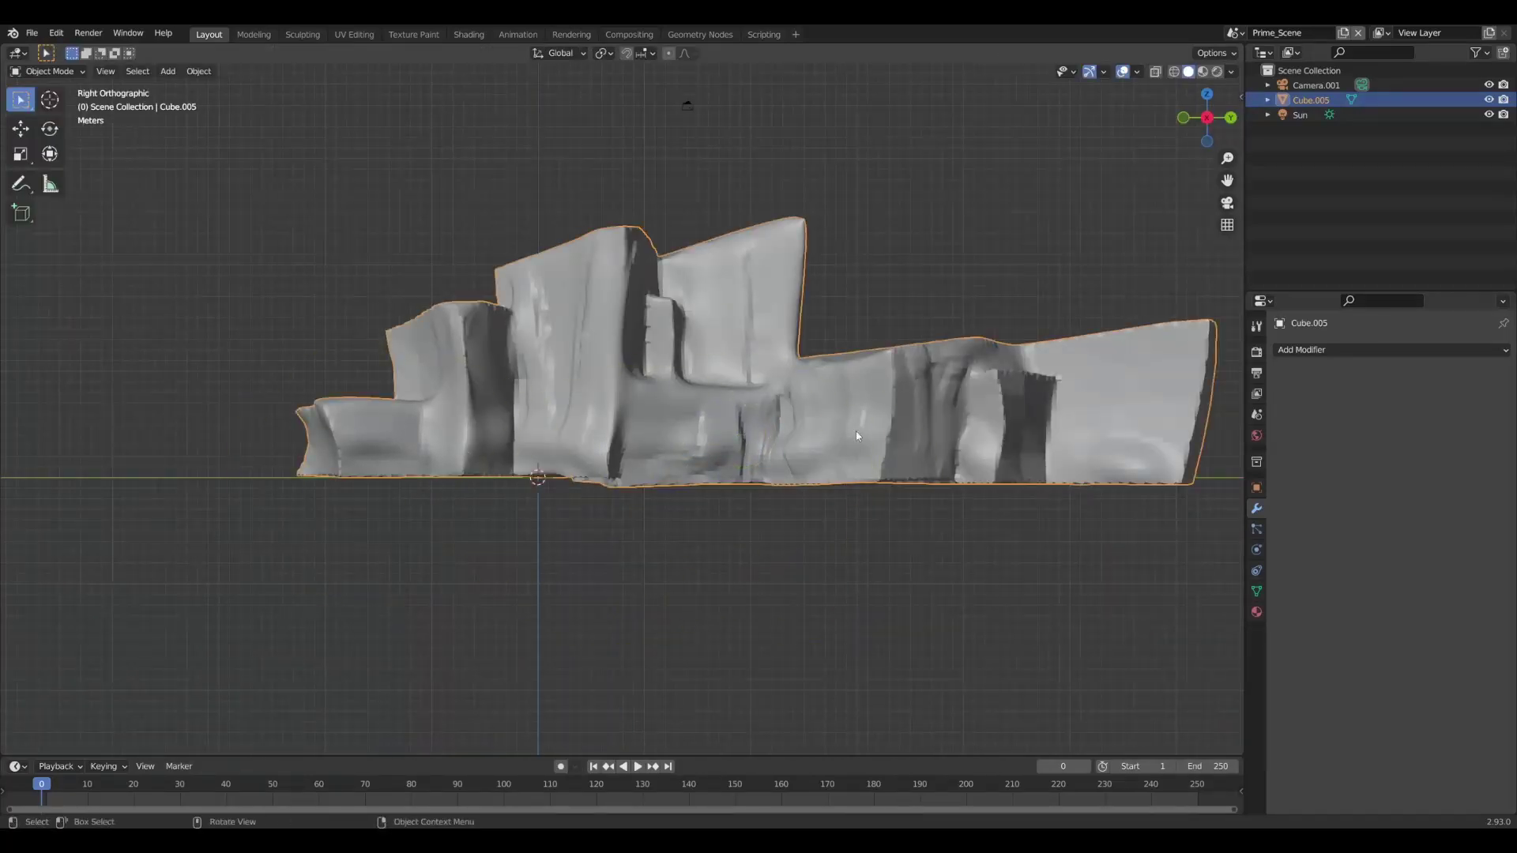
# Select all the vertices along the iceberg's base in wireframe and pull them down along Z with proportional editing
pyautogui.press('Tab')
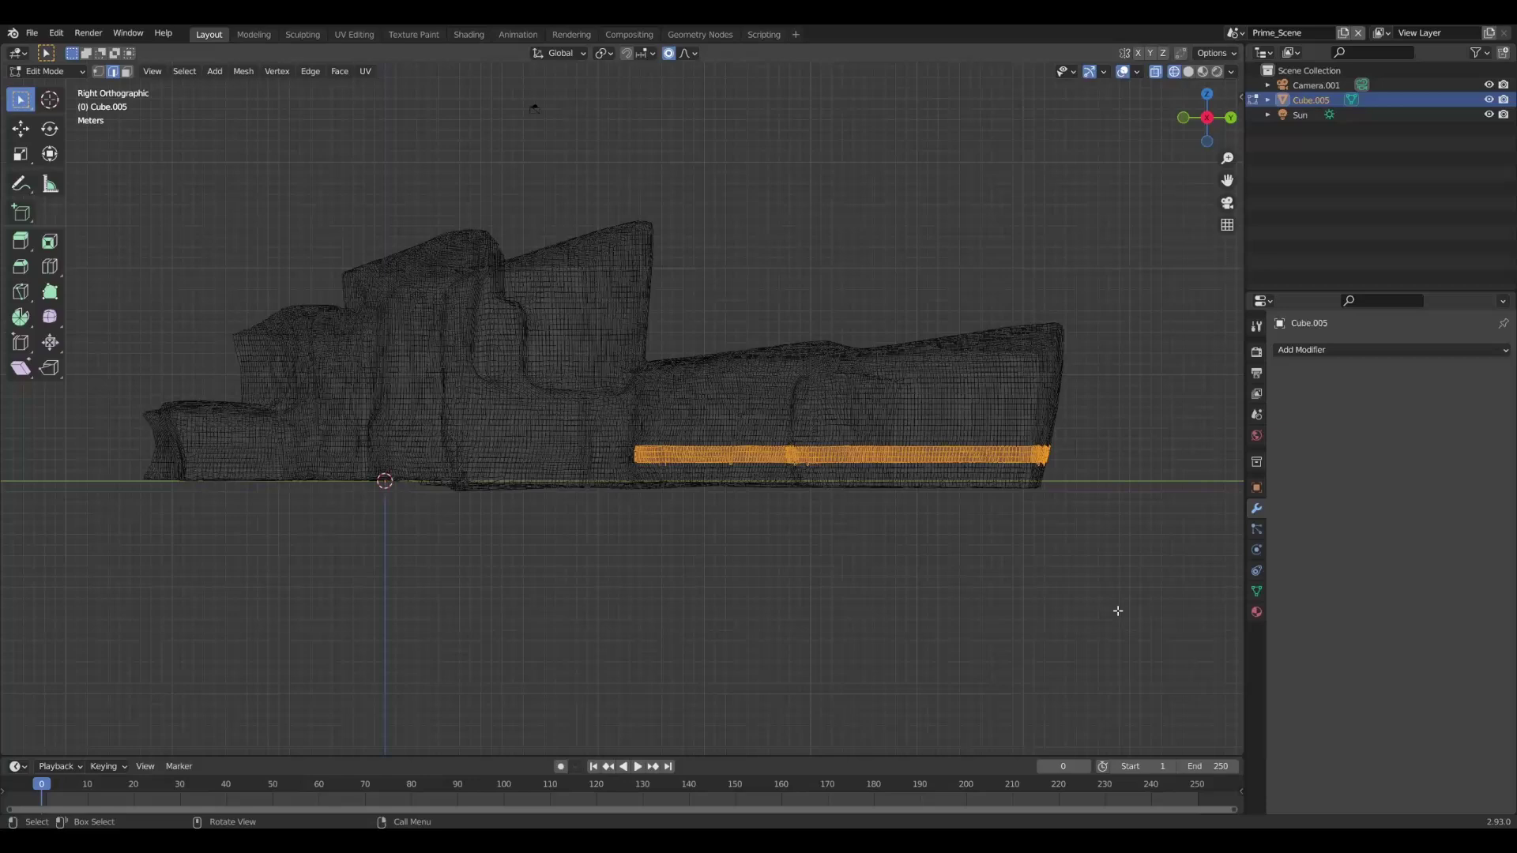
pyautogui.moveTo(1081, 611); pyautogui.dragTo(81, 474)
pyautogui.press('g')
pyautogui.press('z')
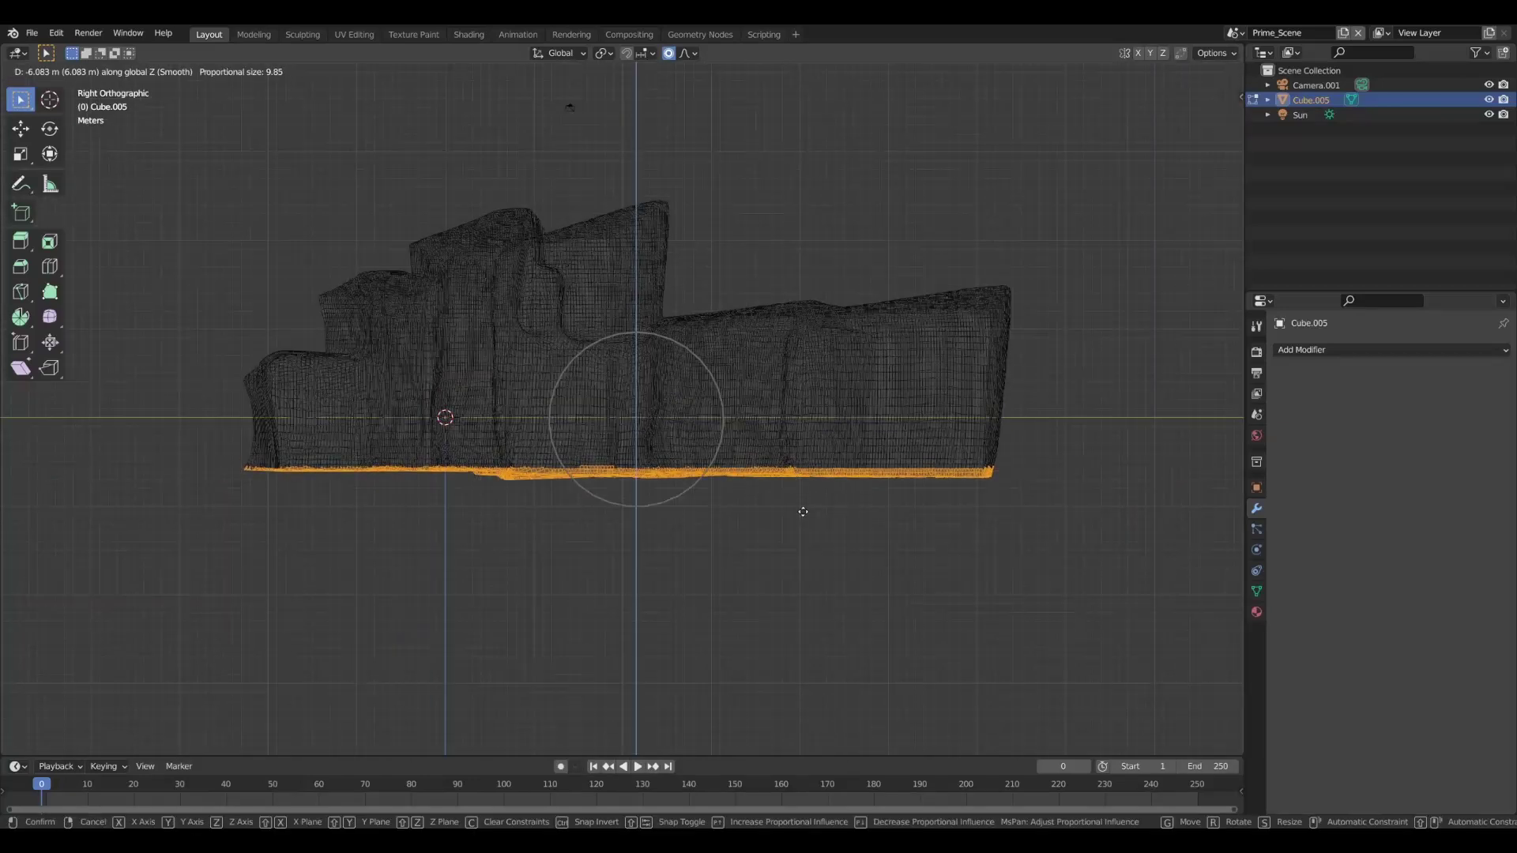
pyautogui.click(806, 601)
# Scale the iceberg's base to about 0.92 with an enlarged proportional influence so the lower walls taper inward
pyautogui.press('s')
pyautogui.scroll(-4, 1029, 615)
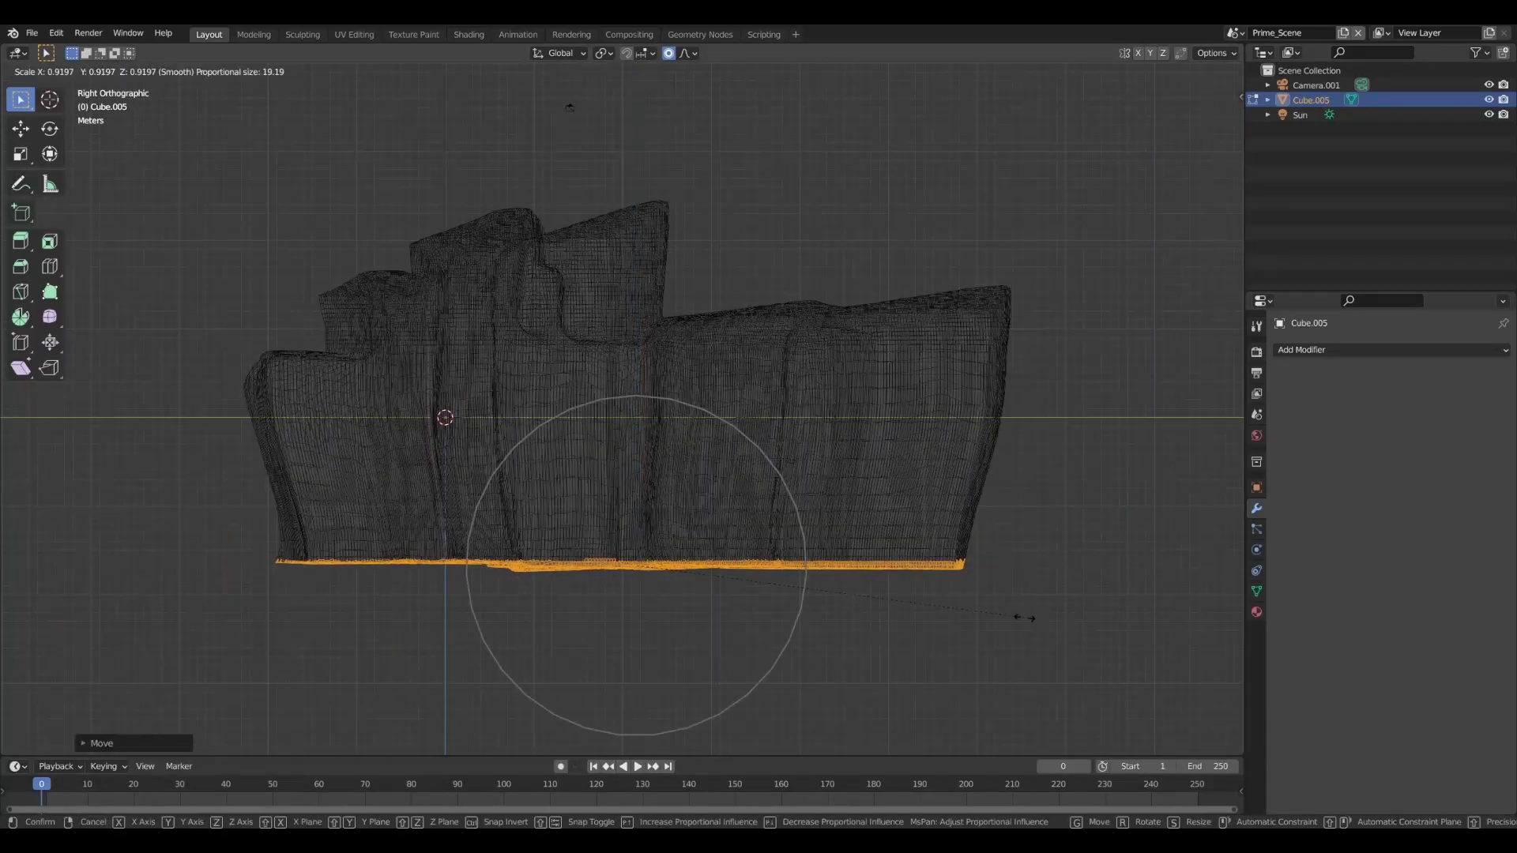
pyautogui.click(1025, 617)
pyautogui.press('Tab')
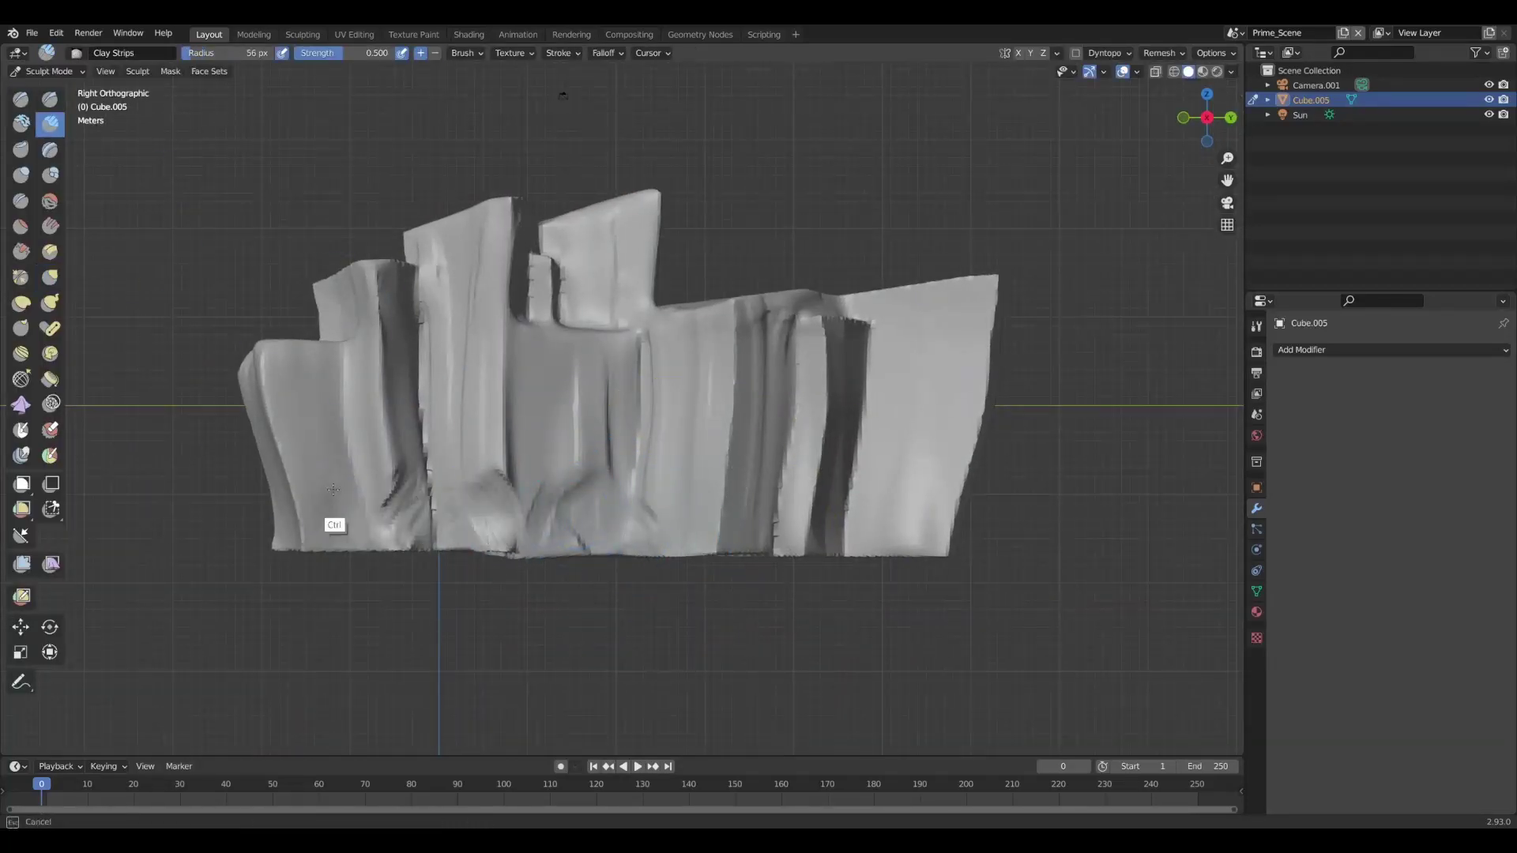
# Carve rough, eroded detail into the lower walls all around the iceberg with the Clay Strips brush
pyautogui.moveTo(333, 490)
pyautogui.mouseDown(button='middle')
pyautogui.moveTo(433, 518)
pyautogui.moveTo(544, 473)
pyautogui.moveTo(919, 444)
pyautogui.mouseUp(button='middle')
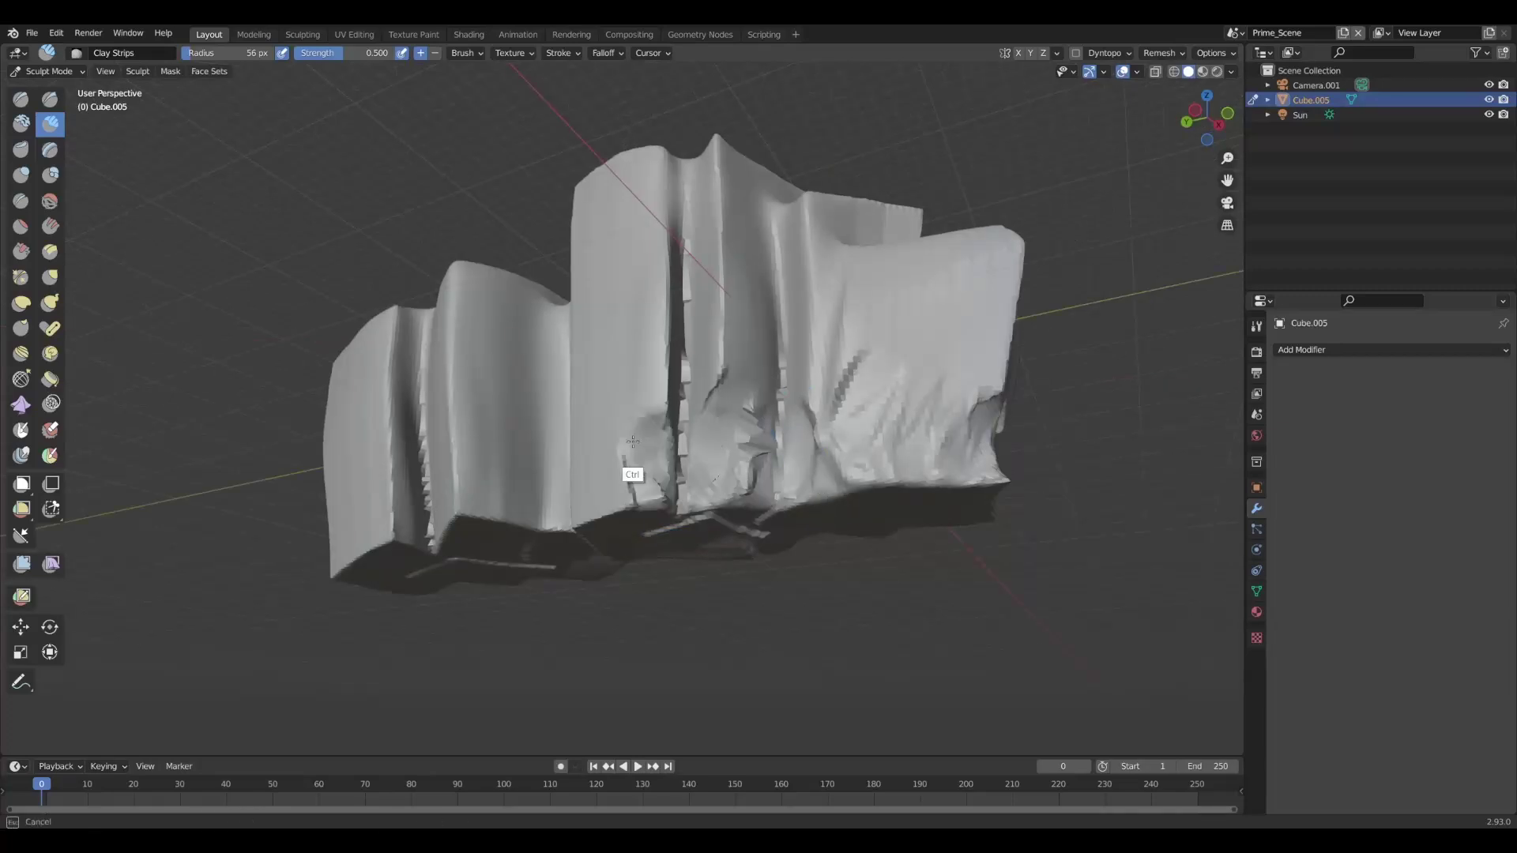
pyautogui.moveTo(632, 442)
pyautogui.mouseDown(button='middle')
pyautogui.moveTo(495, 382)
pyautogui.moveTo(304, 415)
pyautogui.moveTo(511, 261)
pyautogui.moveTo(888, 430)
pyautogui.mouseUp(button='middle')
pyautogui.moveTo(764, 465); pyautogui.dragTo(604, 423, button='middle')
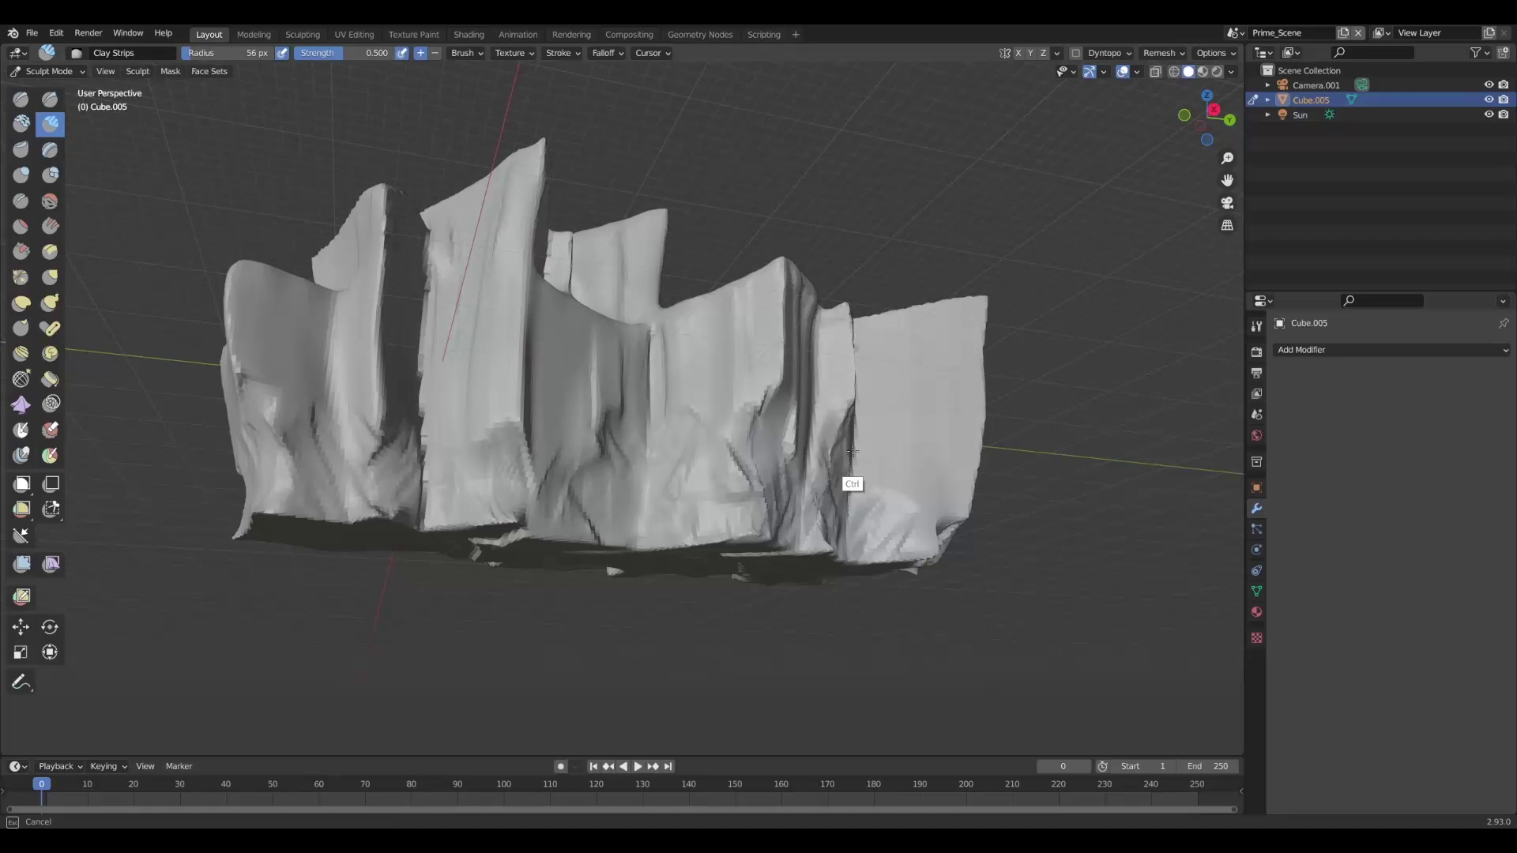
pyautogui.moveTo(852, 451); pyautogui.dragTo(474, 413, button='middle')
pyautogui.moveTo(591, 428); pyautogui.dragTo(550, 428, button='middle')
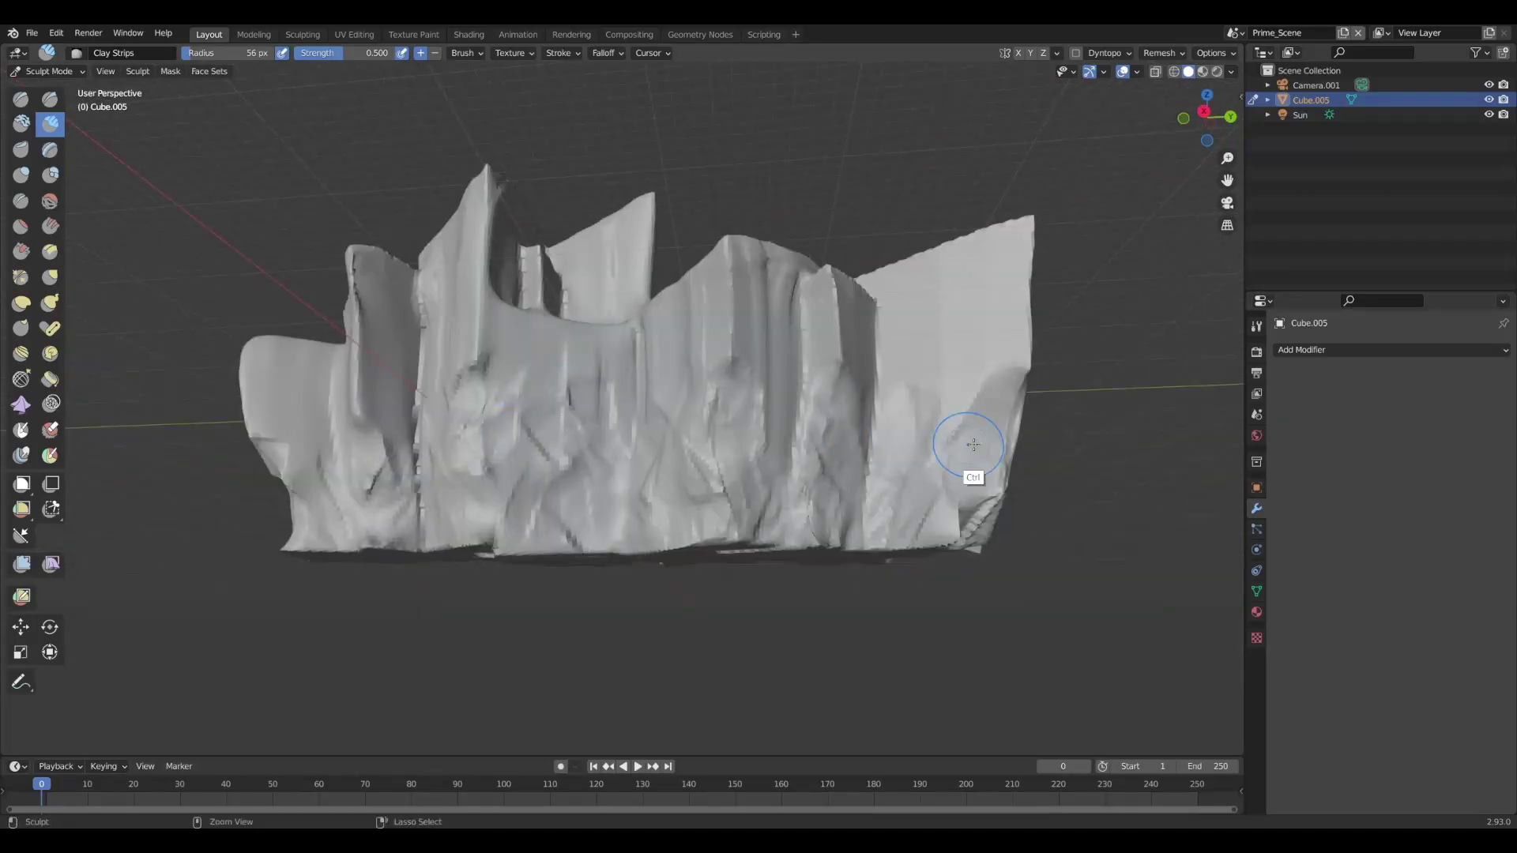
pyautogui.moveTo(973, 444)
pyautogui.mouseDown(button='middle')
pyautogui.moveTo(451, 420)
pyautogui.moveTo(548, 477)
pyautogui.moveTo(532, 453)
pyautogui.moveTo(677, 503)
pyautogui.mouseUp(button='middle')
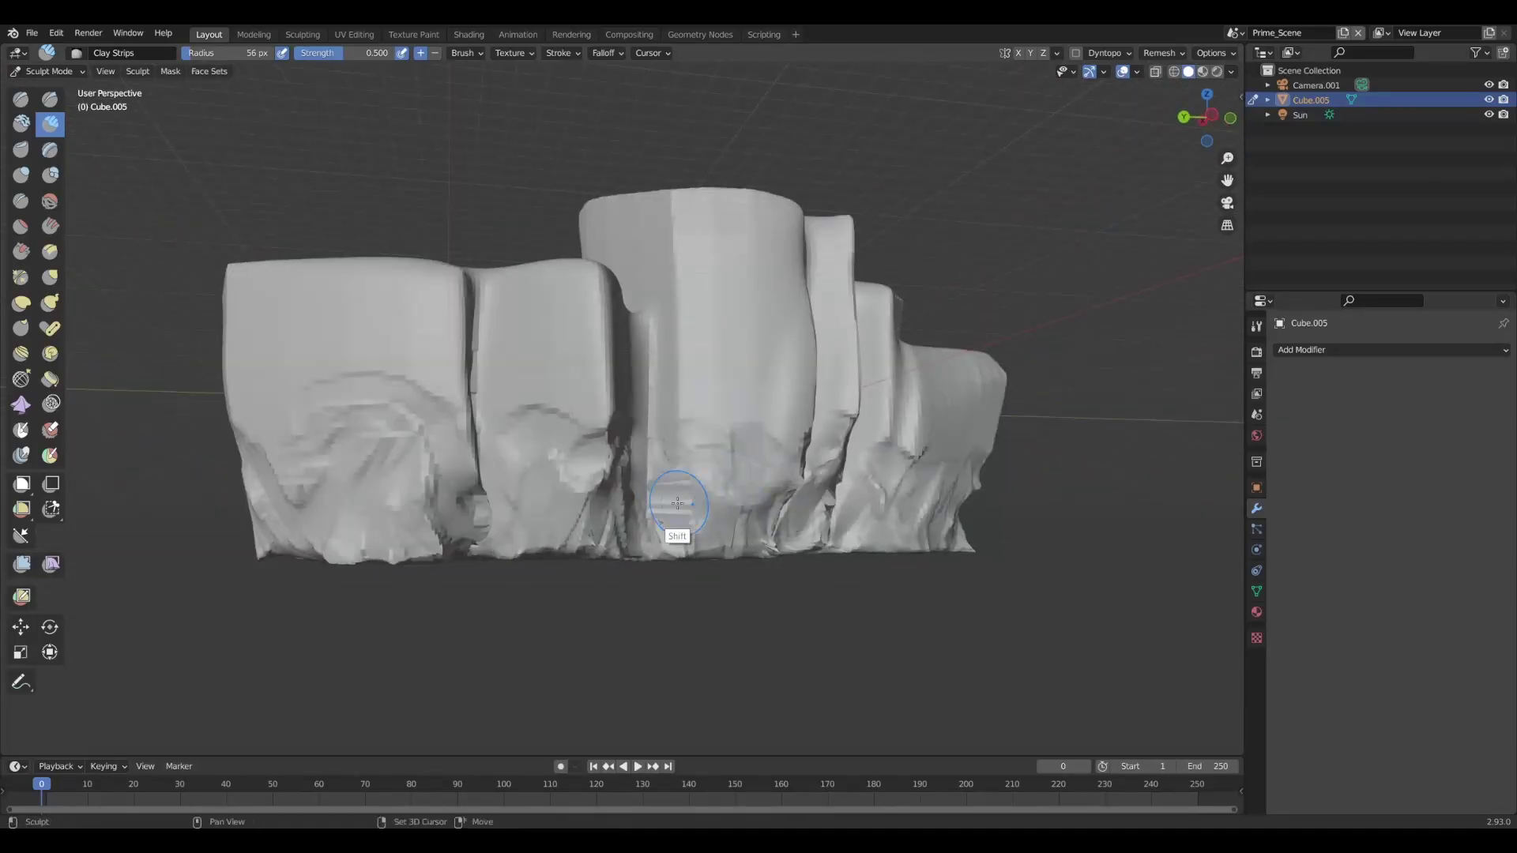
pyautogui.hotkey('ctrl', 'Tab')
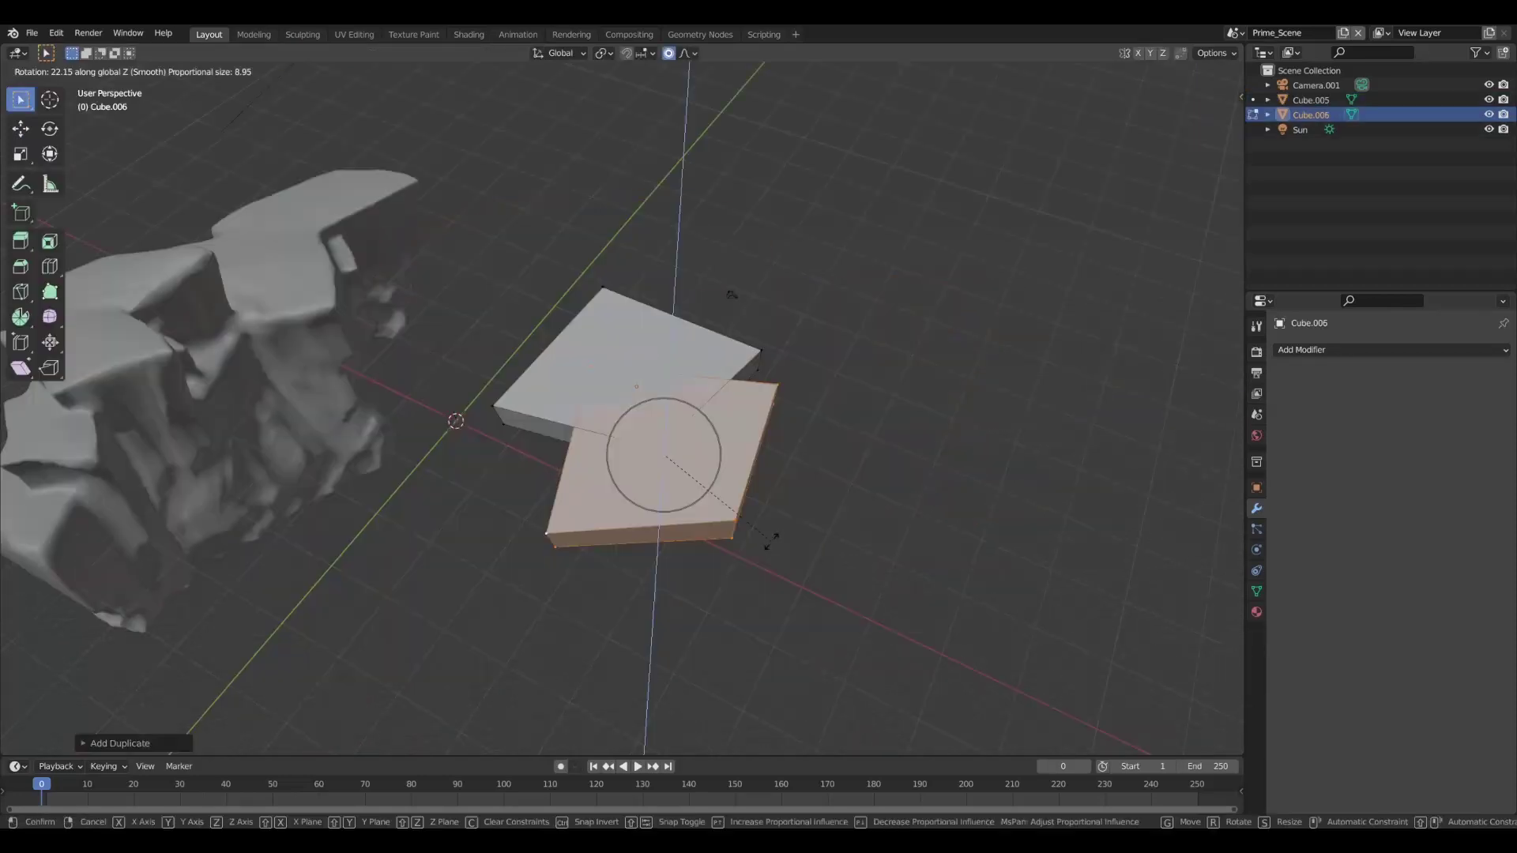
# Duplicate and rotate flat slabs about Z to build a second ice formation, and roughen its sides with the Clay Strips brush
pyautogui.hotkey('shift', 'd')
pyautogui.press('r')
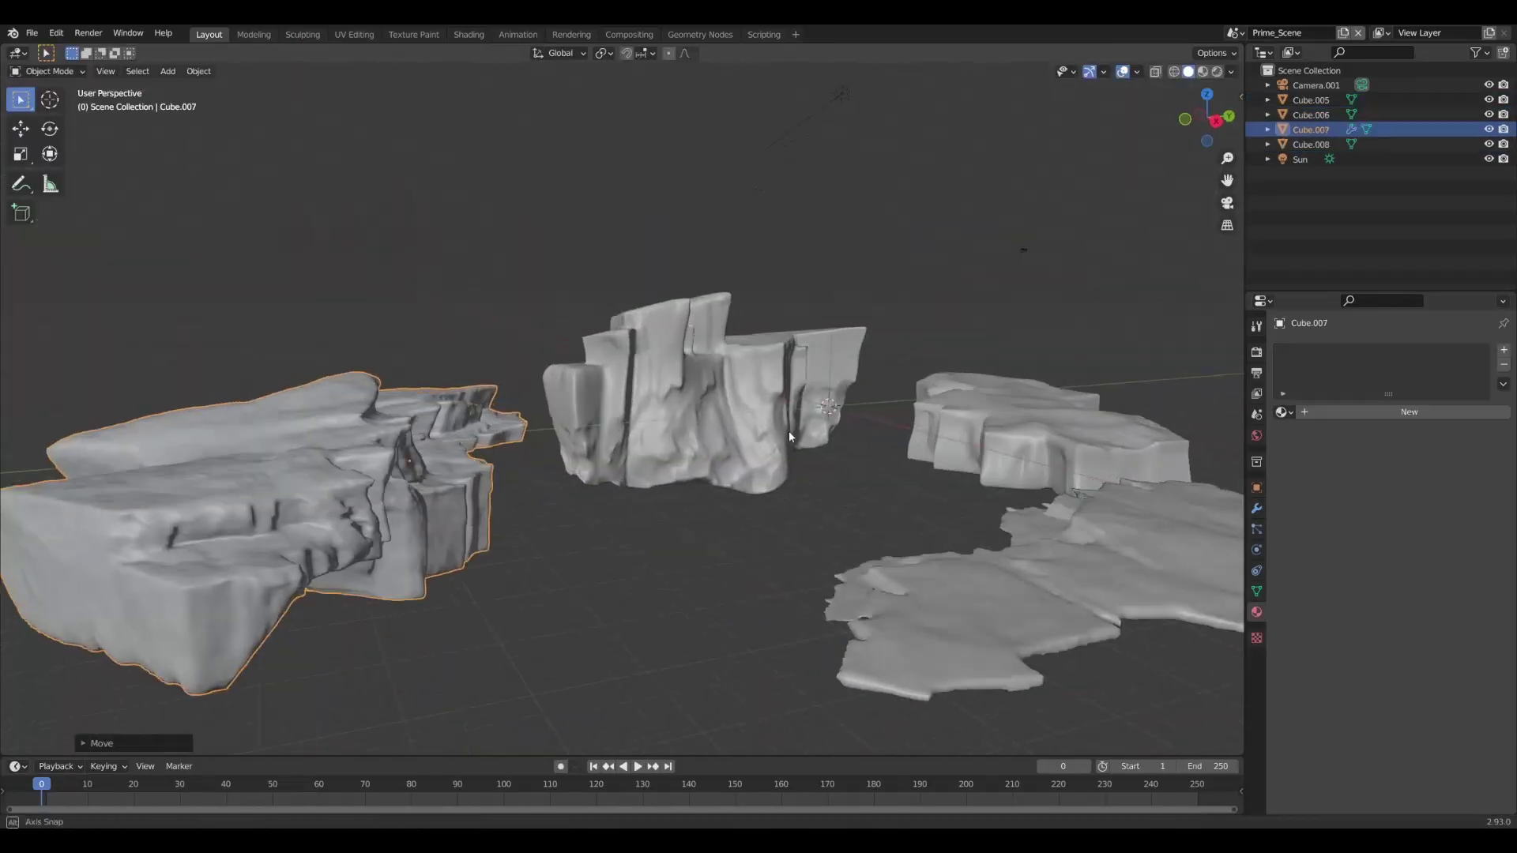
pyautogui.moveTo(788, 436)
pyautogui.mouseDown(button='middle')
pyautogui.moveTo(660, 545)
pyautogui.moveTo(391, 561)
pyautogui.moveTo(584, 447)
pyautogui.moveTo(505, 395)
pyautogui.moveTo(440, 430)
pyautogui.moveTo(688, 450)
pyautogui.moveTo(647, 499)
pyautogui.mouseUp(button='middle')
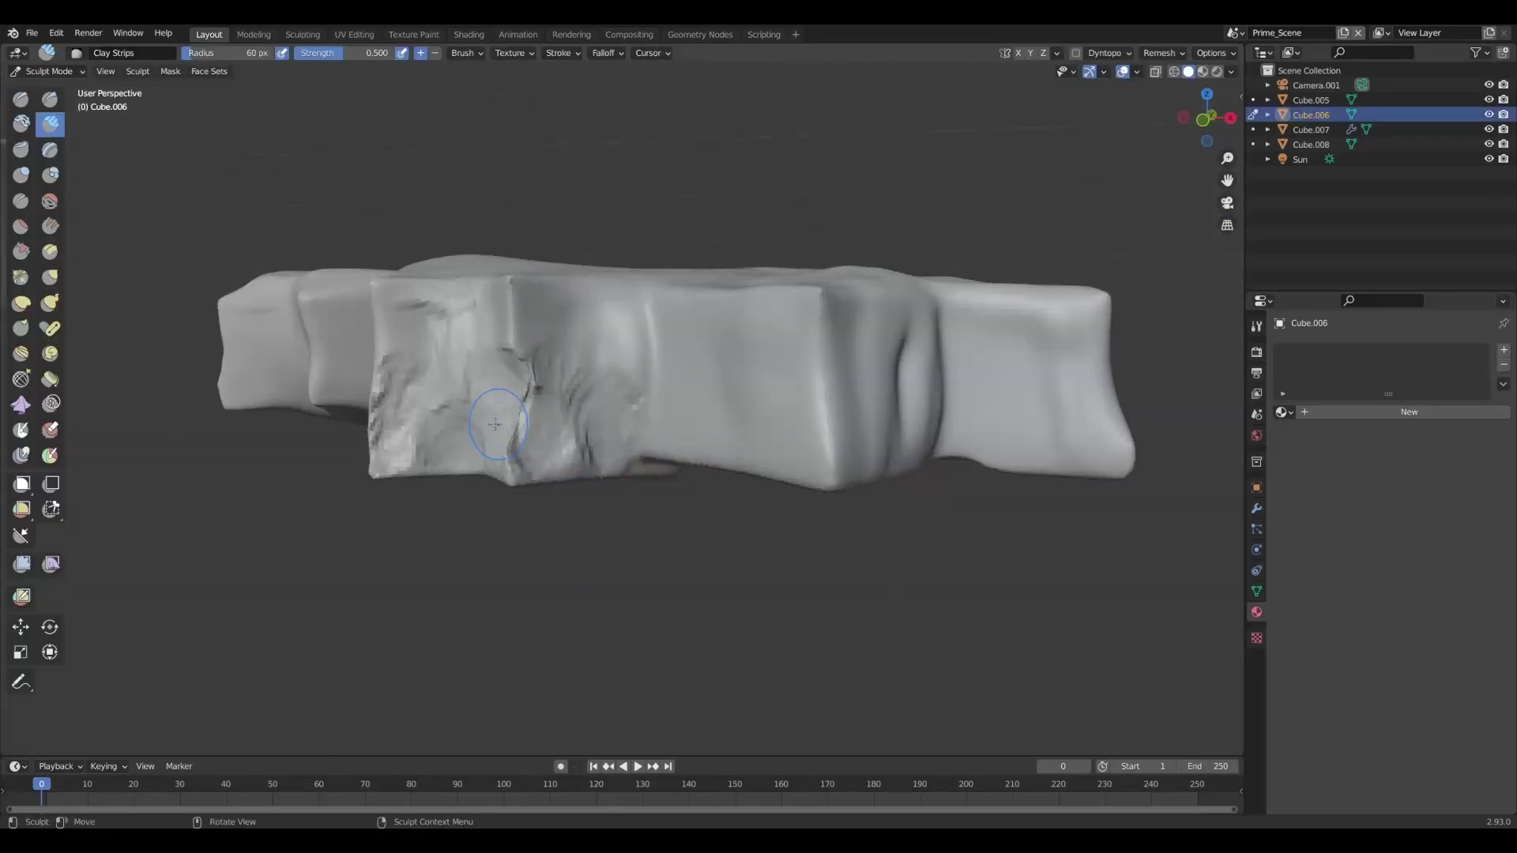
pyautogui.moveTo(495, 424); pyautogui.dragTo(519, 312, button='middle')
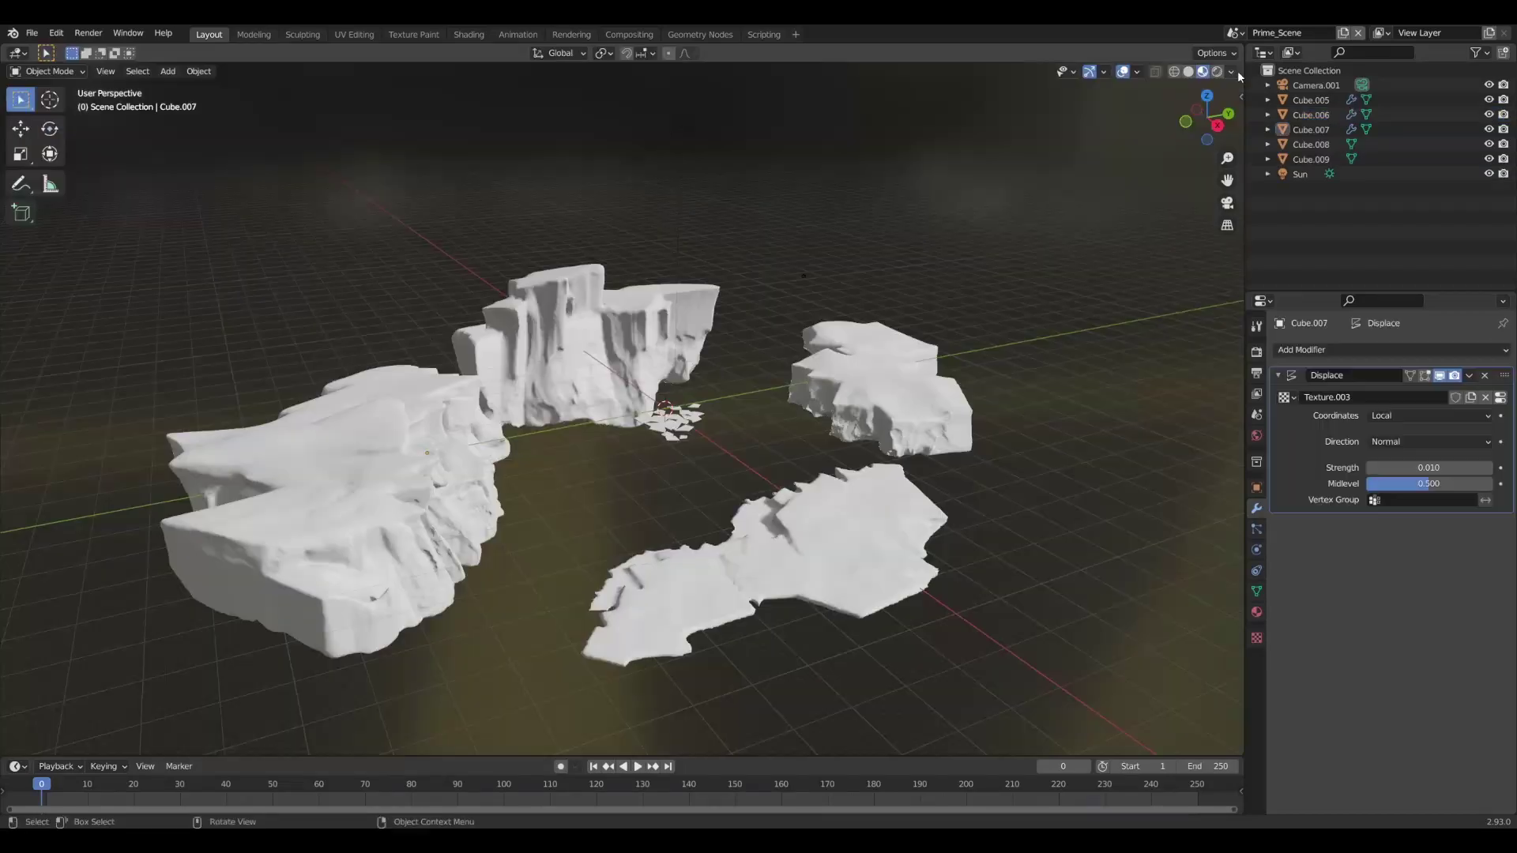
# Choose another HDRI for the material preview lighting and set its strength to 0.1
pyautogui.click(1231, 71)
pyautogui.click(1217, 193)
pyautogui.click(1278, 251)
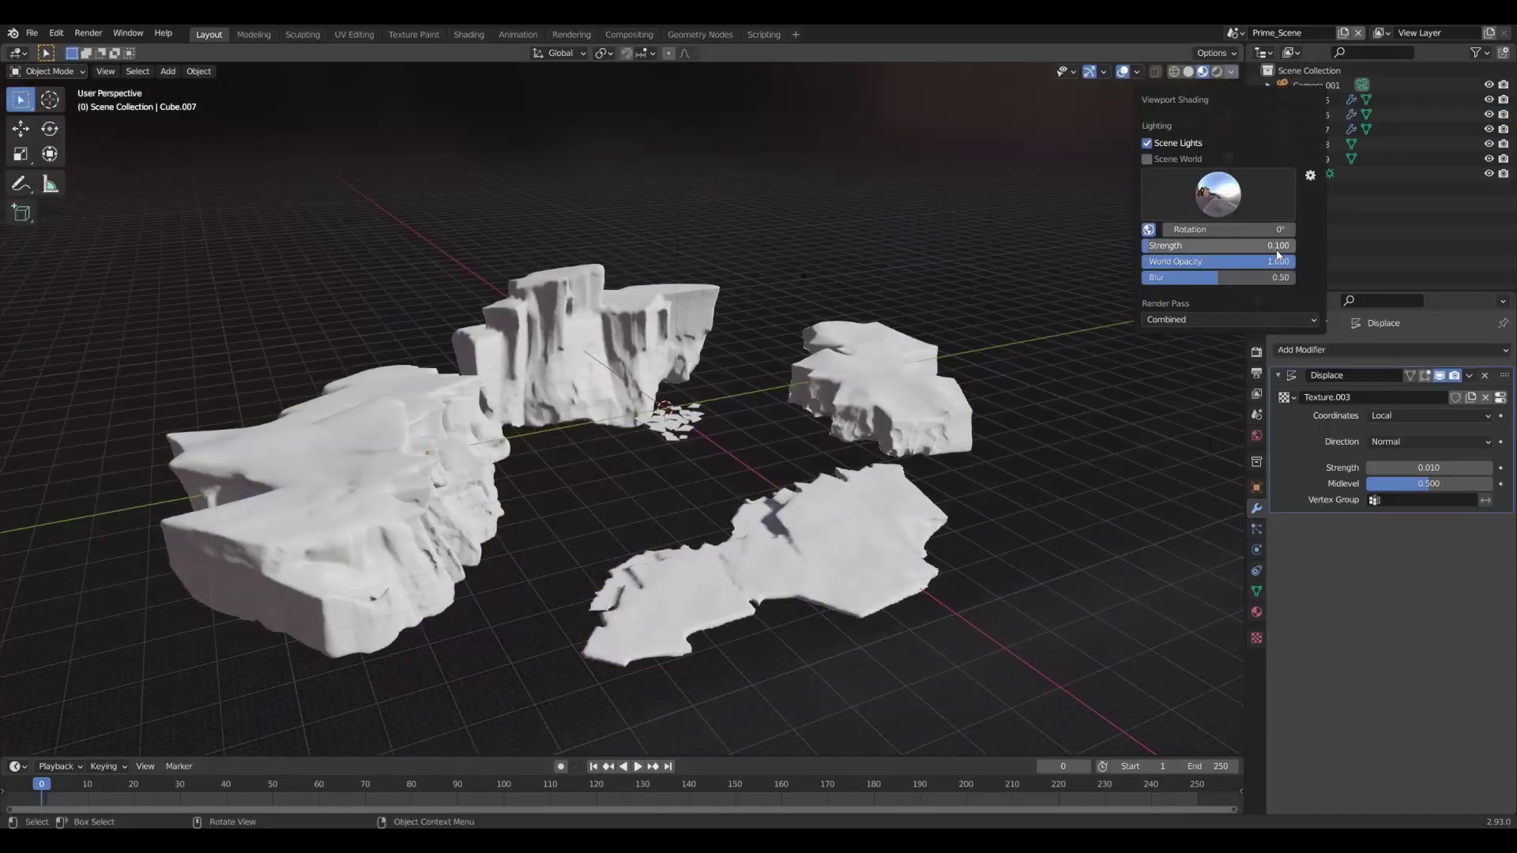
pyautogui.press('Return')
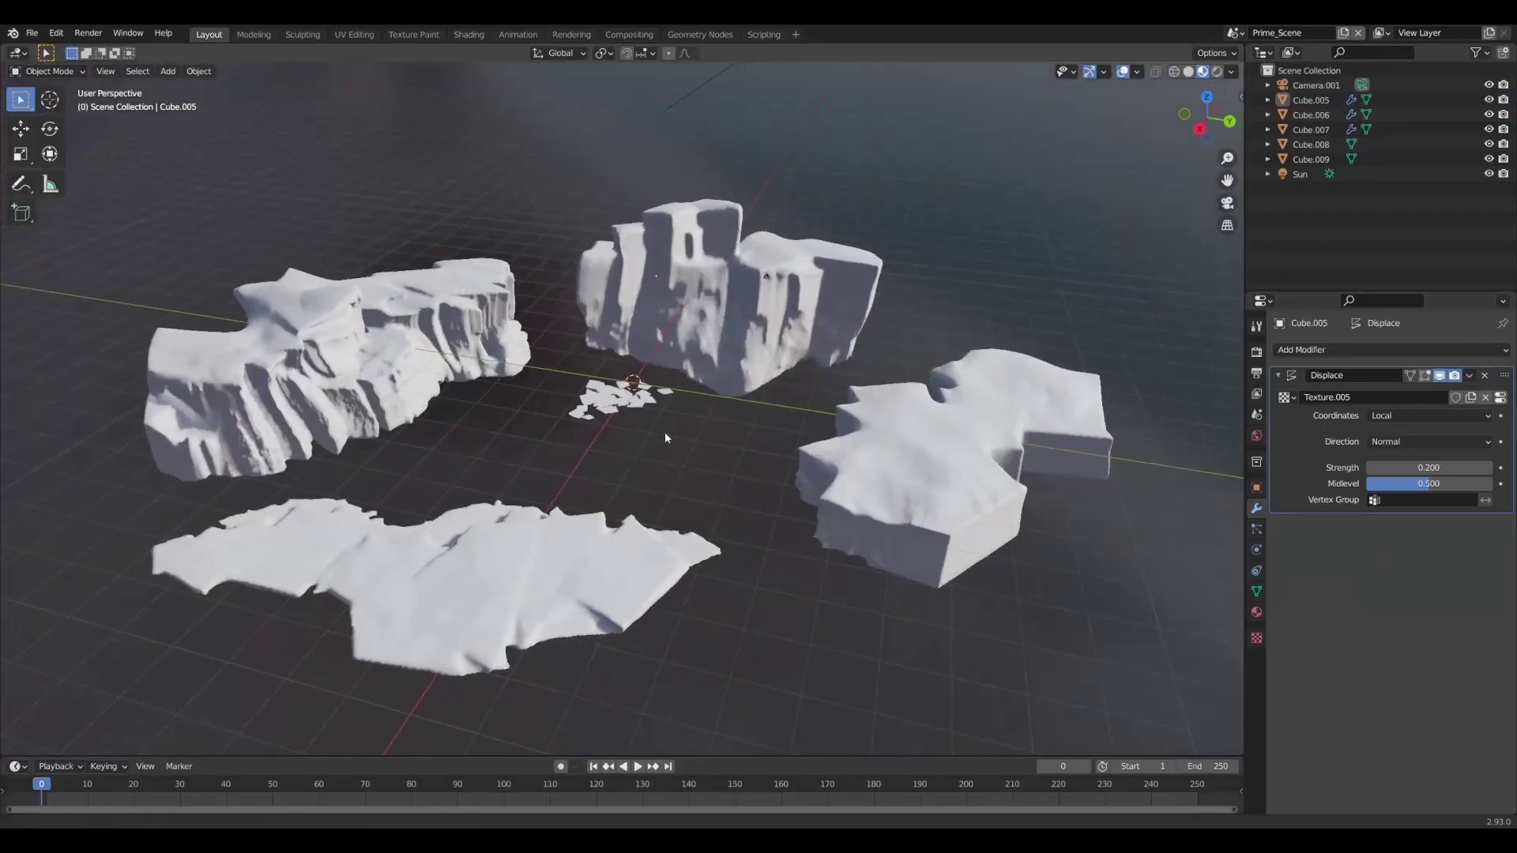
# Add a large cube around the icebergs, and adjust its height and position along Z for the water volume
pyautogui.hotkey('shift', 'a')
pyautogui.click(700, 437)
pyautogui.scroll(-5, 711, 430)
pyautogui.press('s')
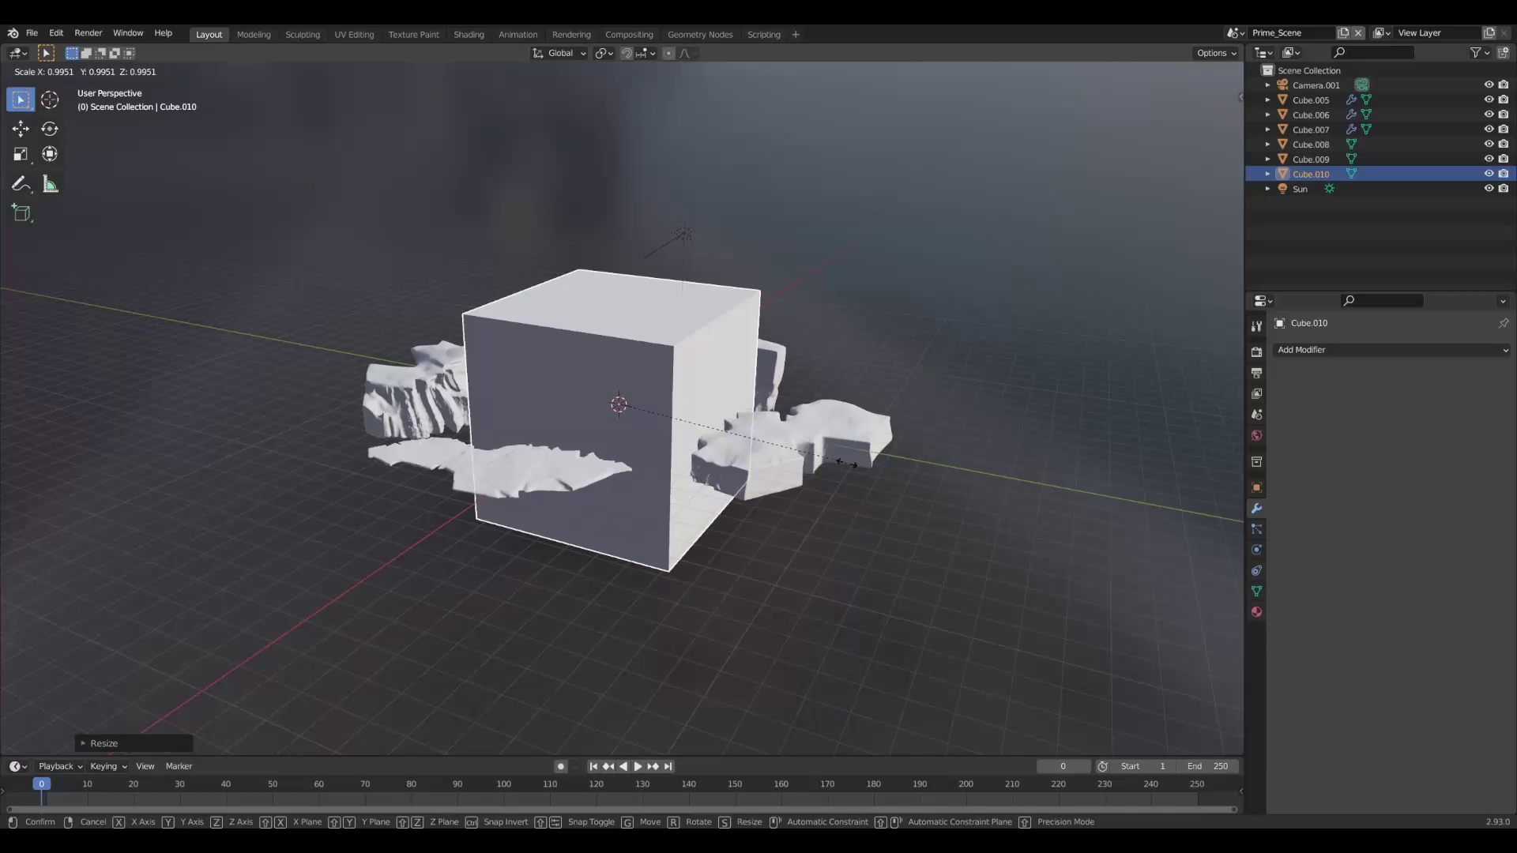
pyautogui.press('s')
pyautogui.press('z')
pyautogui.press('g')
pyautogui.press('z')
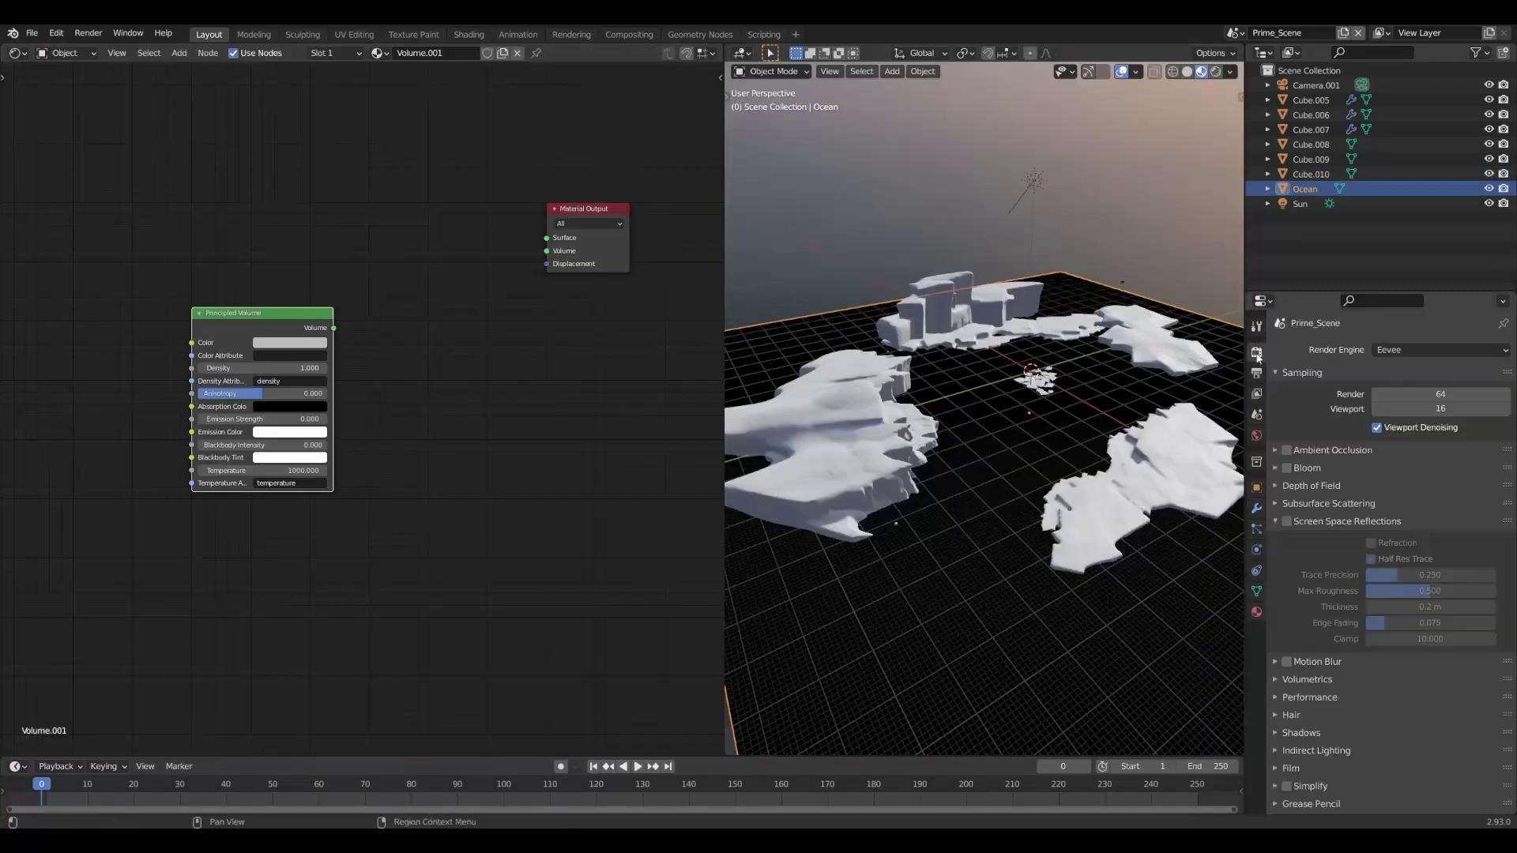
# Connect the Principled Volume to the Material Output's Volume input and insert a Mix Shader between them
pyautogui.moveTo(339, 324); pyautogui.dragTo(546, 250)
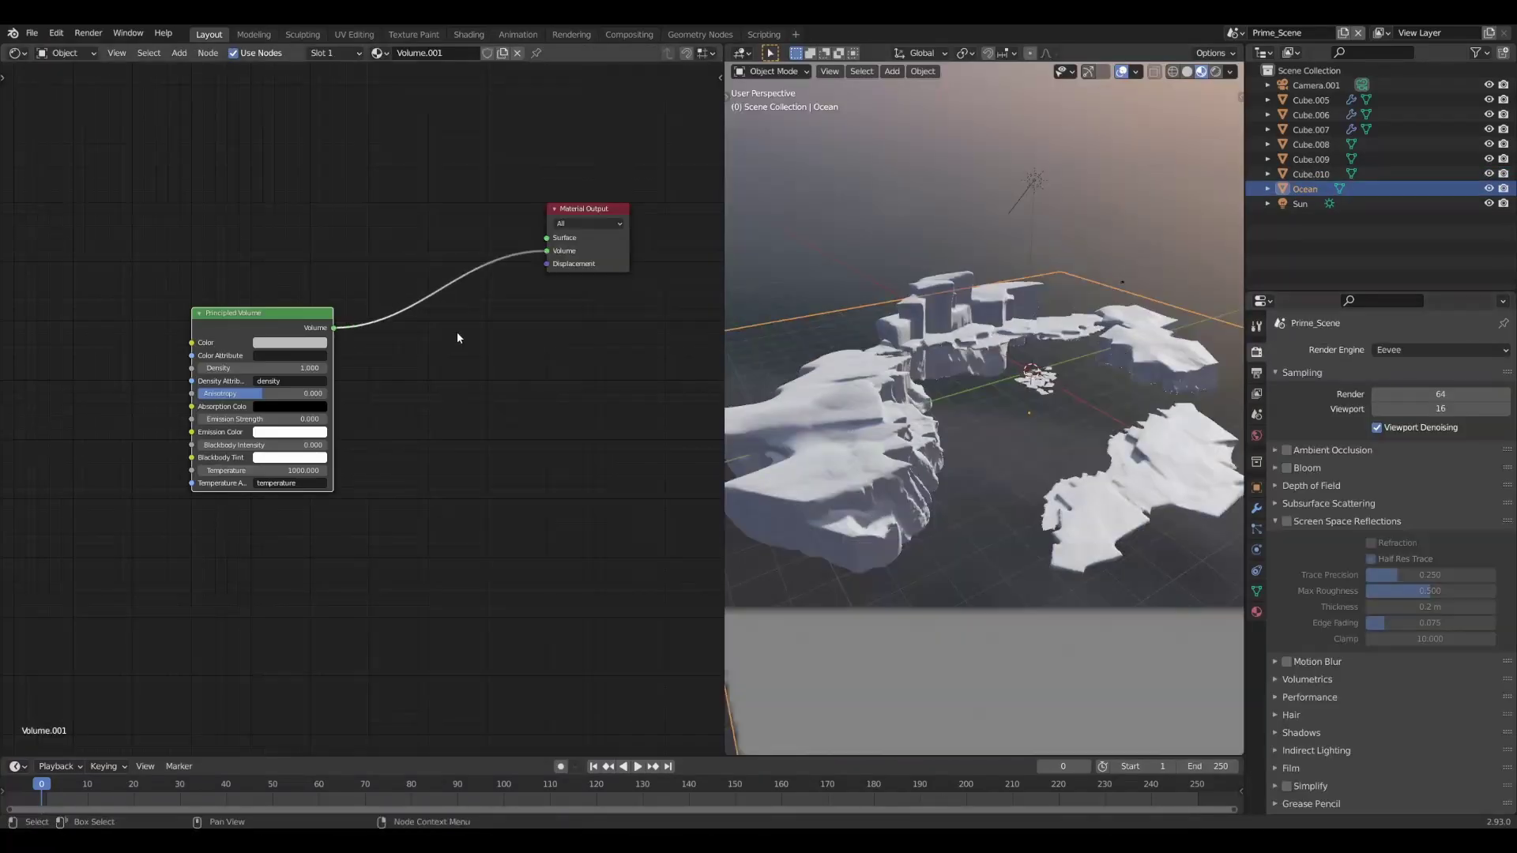
pyautogui.moveTo(237, 312); pyautogui.dragTo(193, 251)
pyautogui.hotkey('shift', 'a')
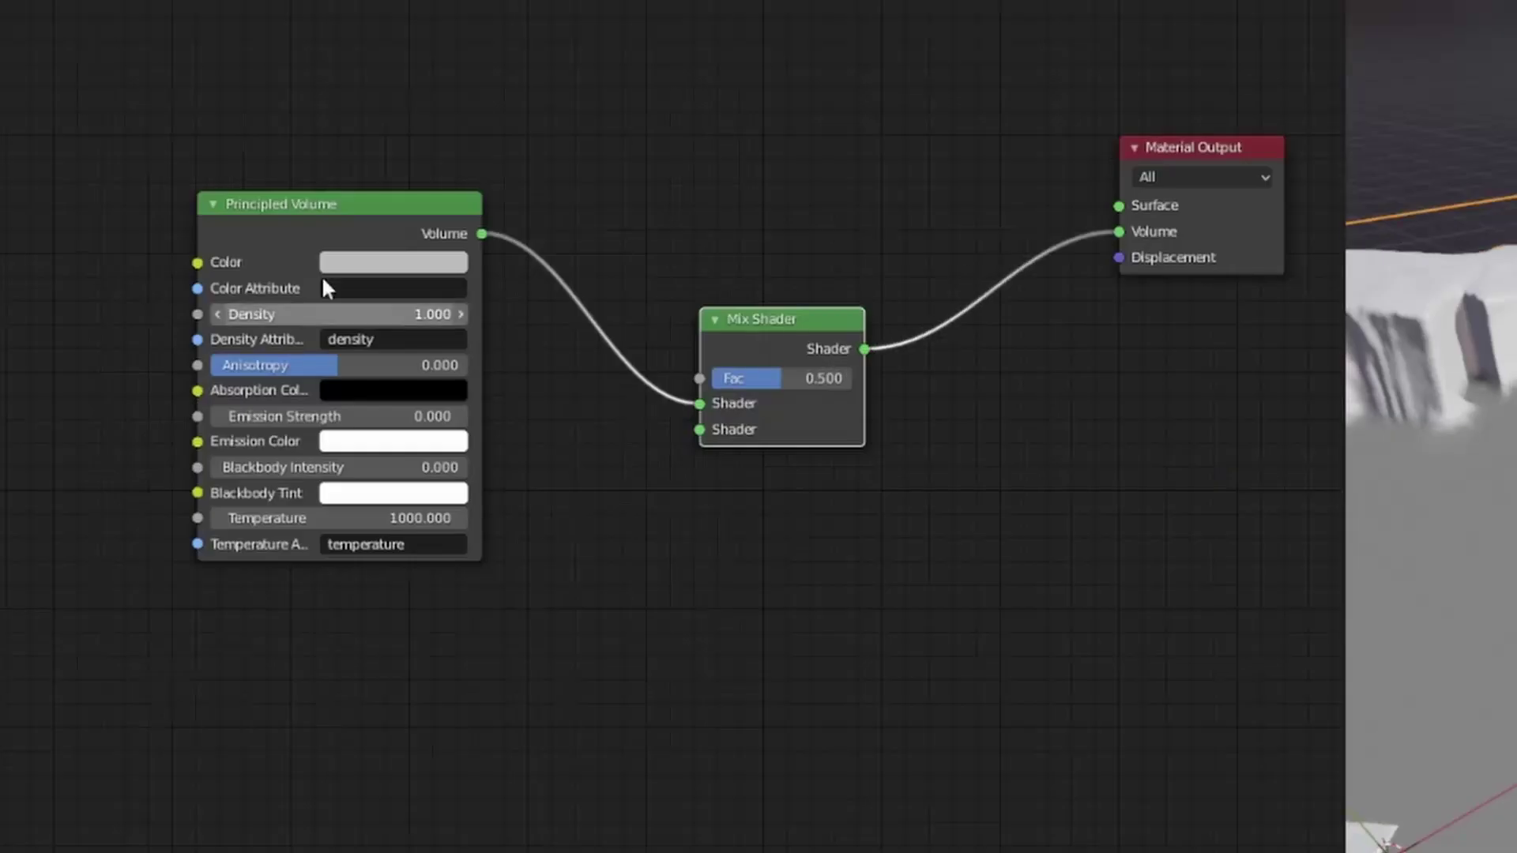
# Add a Volume Absorption node below the Principled Volume and link it to the Mix Shader's second shader input
pyautogui.hotkey('shift', 'a')
pyautogui.write('volu')
pyautogui.click(447, 499)
pyautogui.moveTo(263, 511); pyautogui.dragTo(401, 343)
pyautogui.moveTo(221, 495); pyautogui.dragTo(234, 439)
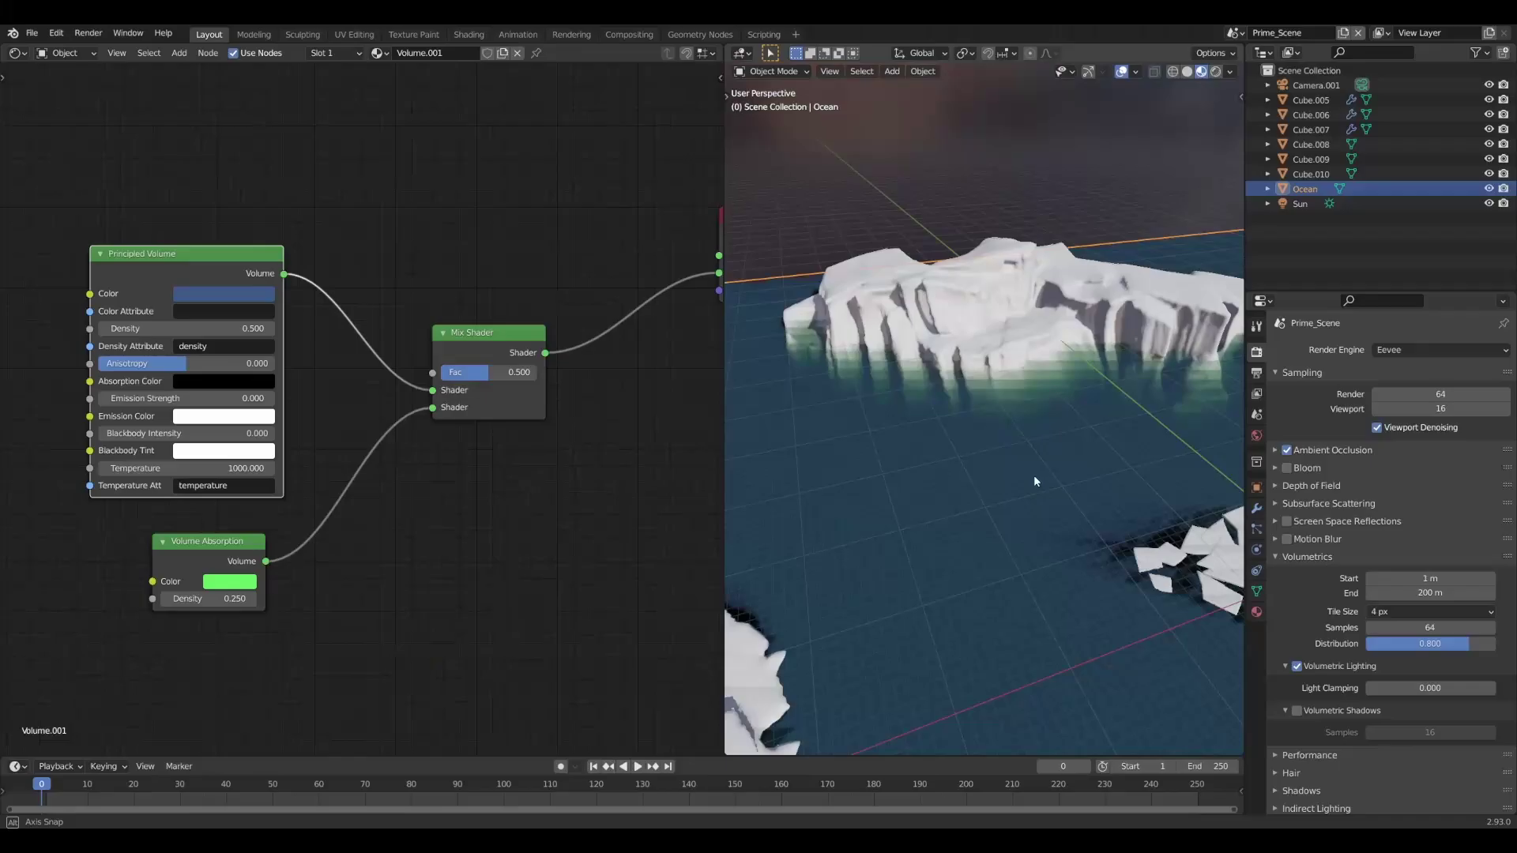
pyautogui.moveTo(1034, 476); pyautogui.dragTo(885, 506, button='middle')
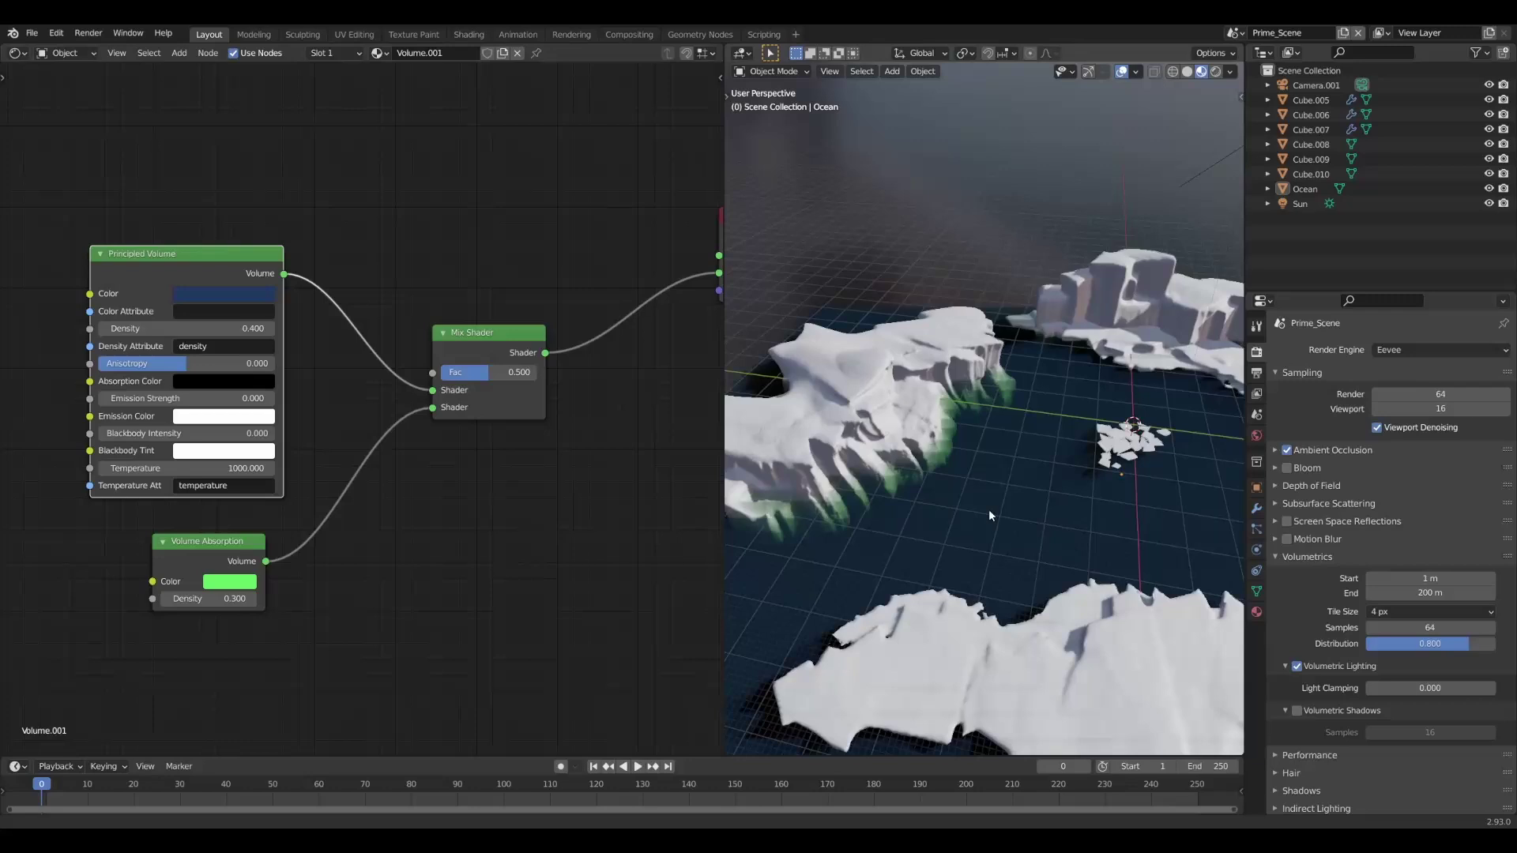
pyautogui.moveTo(988, 509); pyautogui.dragTo(1036, 504, button='middle')
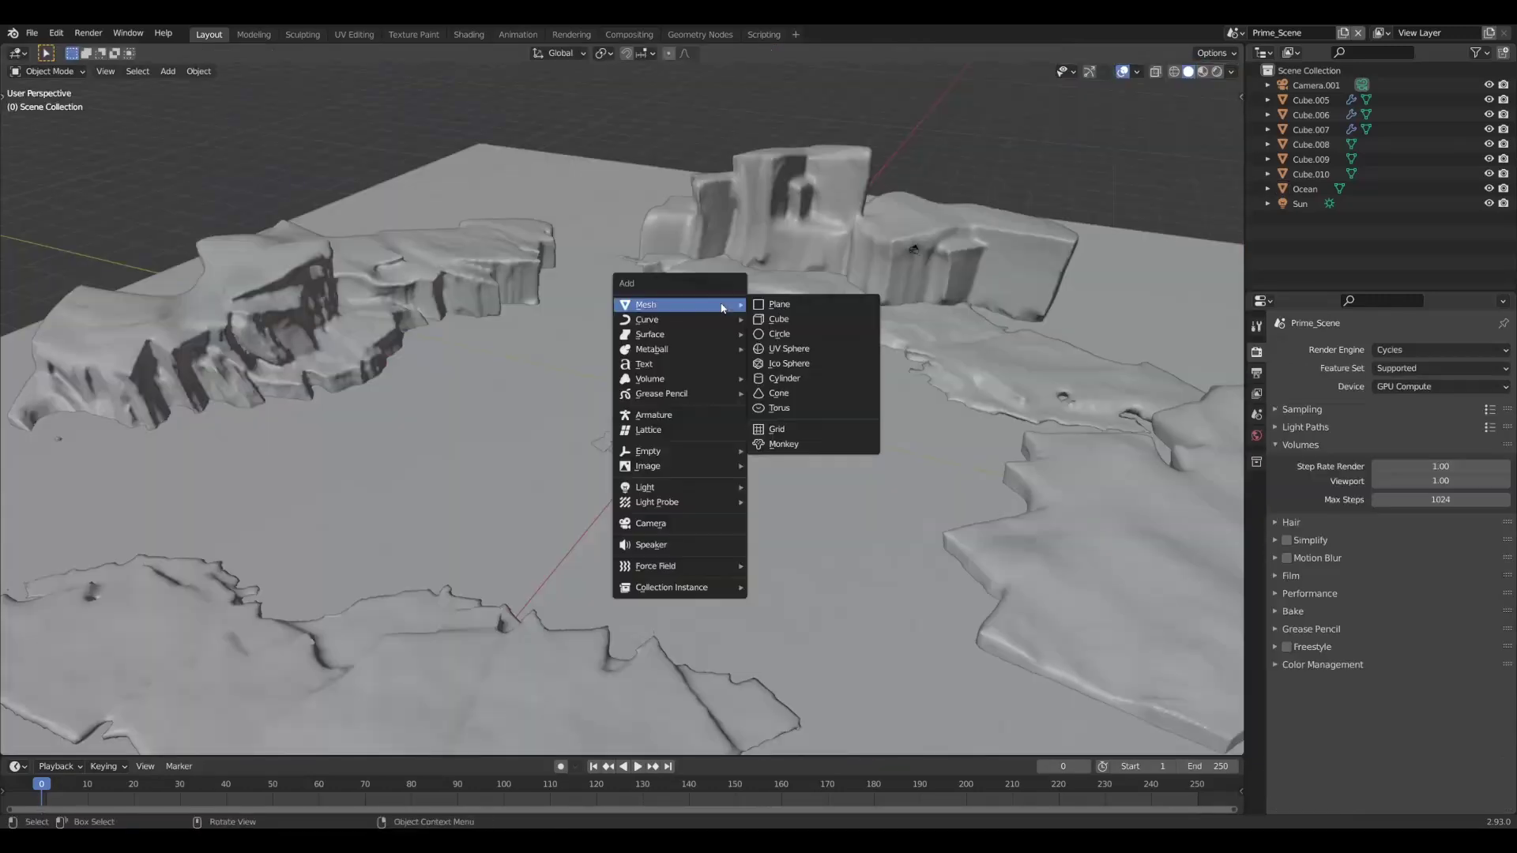
# Add a plane at the scene's centre, raise it along Z, and give it an Ocean modifier
pyautogui.click(786, 305)
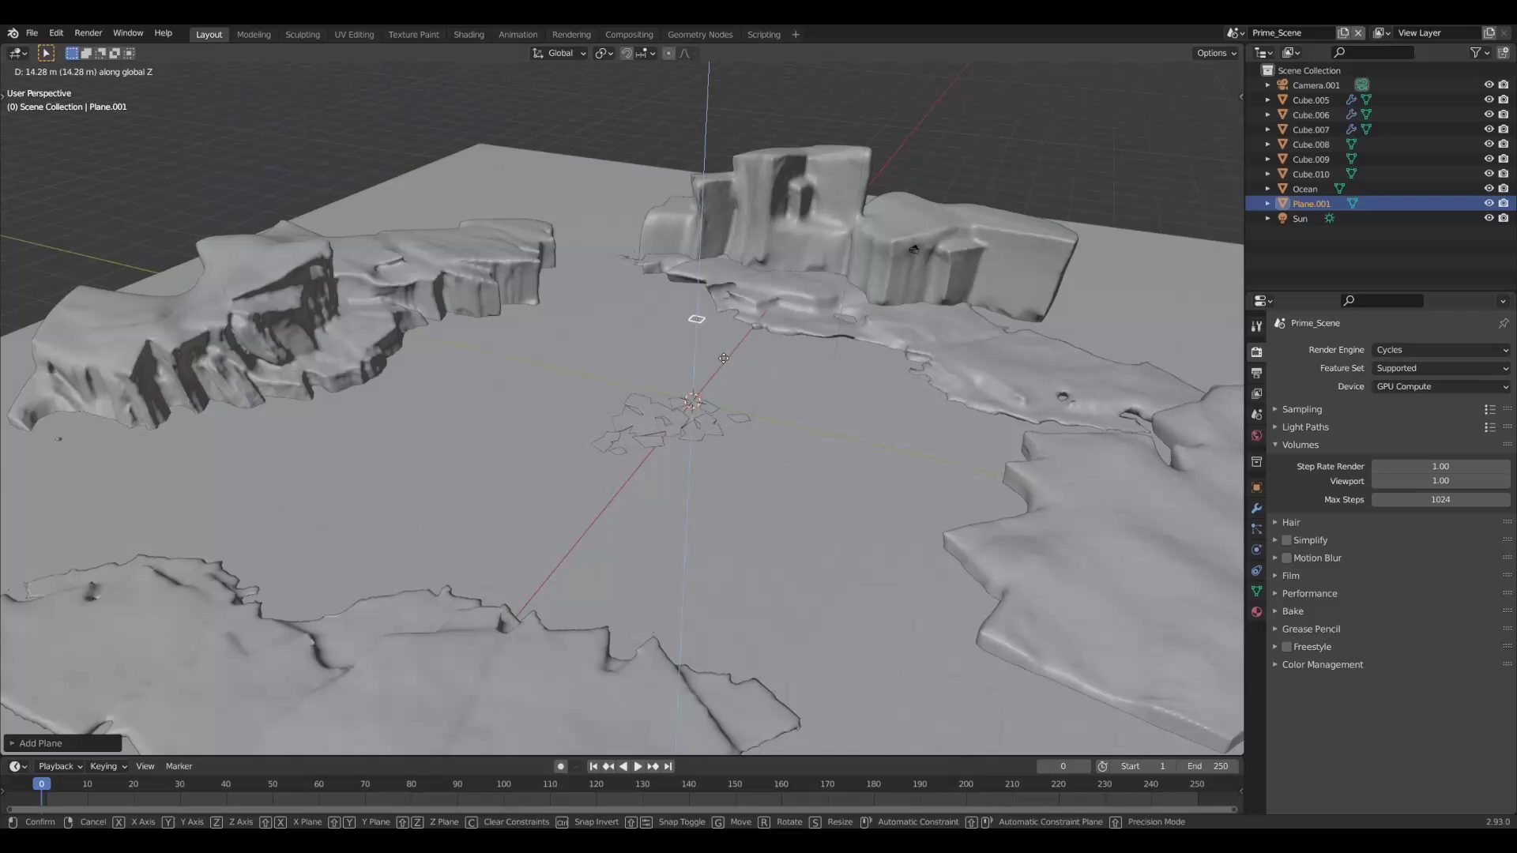
pyautogui.scroll(5, 780, 411)
pyautogui.click(1256, 508)
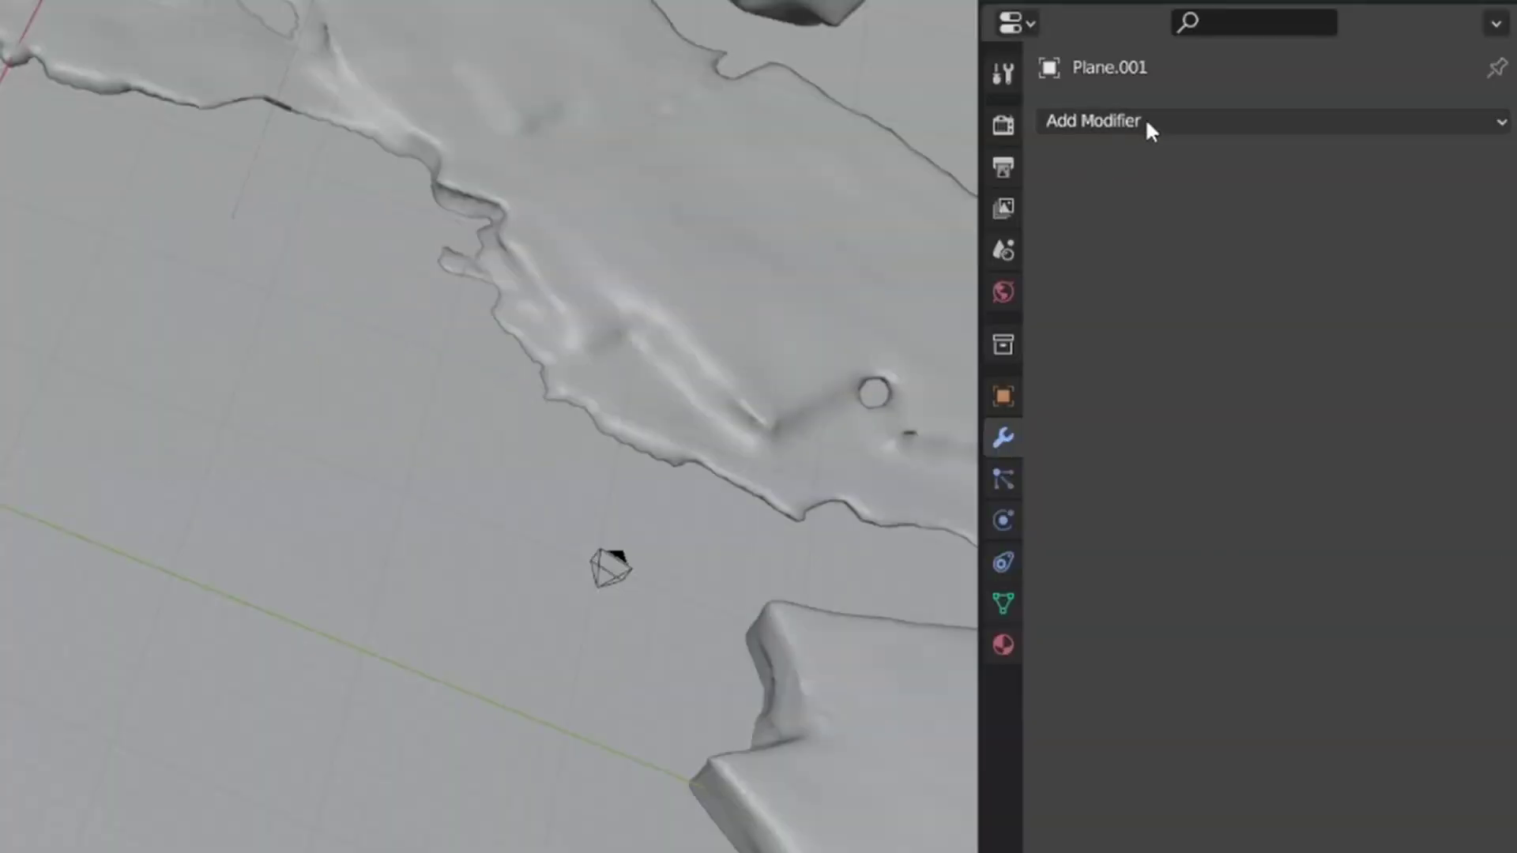
pyautogui.click(1327, 348)
pyautogui.click(1356, 366)
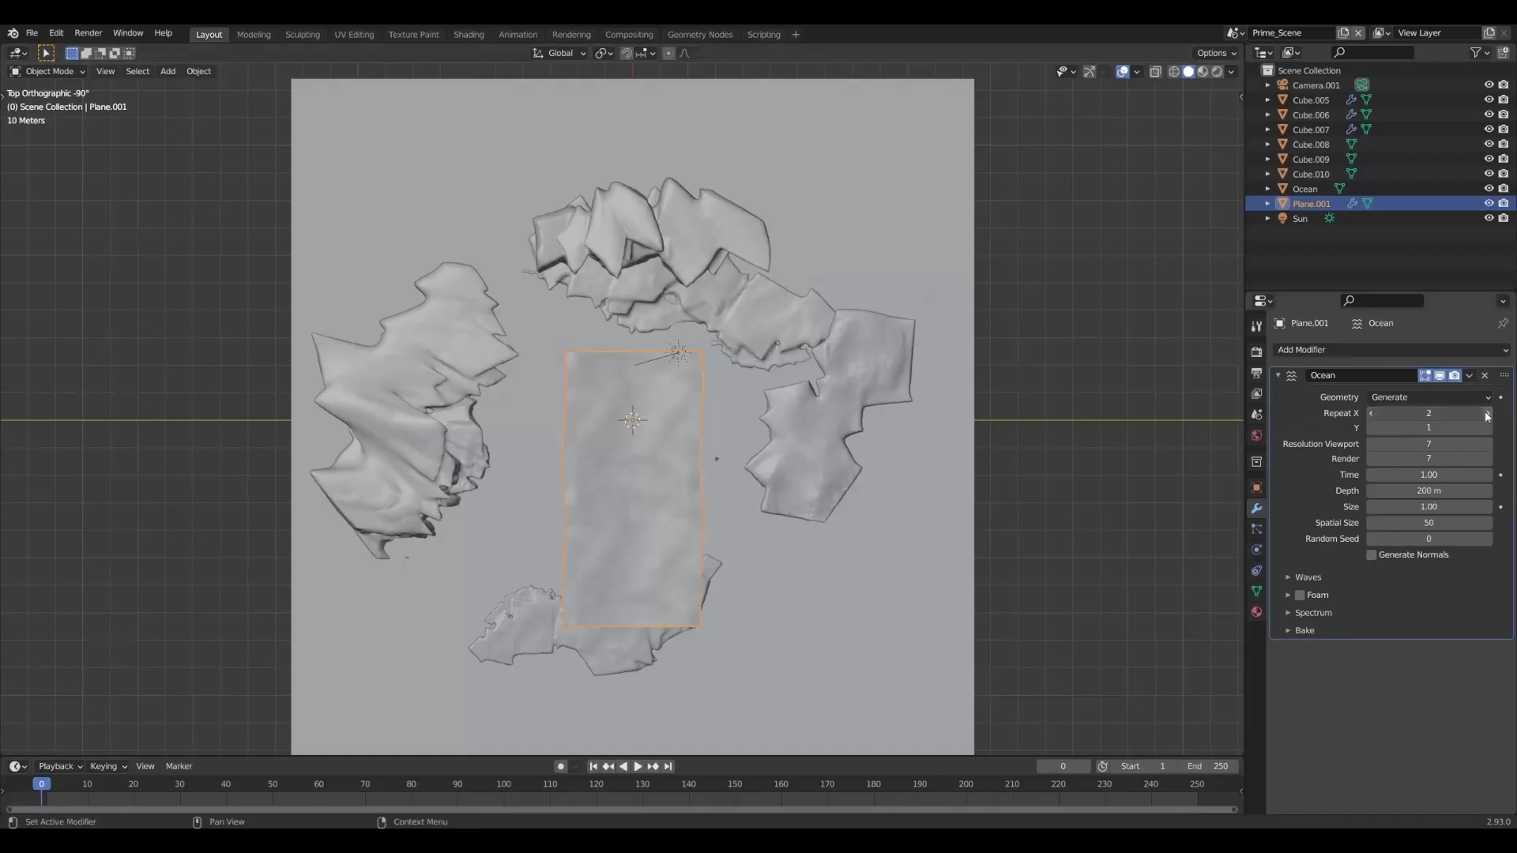
# Repeat the ocean surface 5 times in X and Y and move it so it covers the icebergs
pyautogui.scroll(-3, 627, 383)
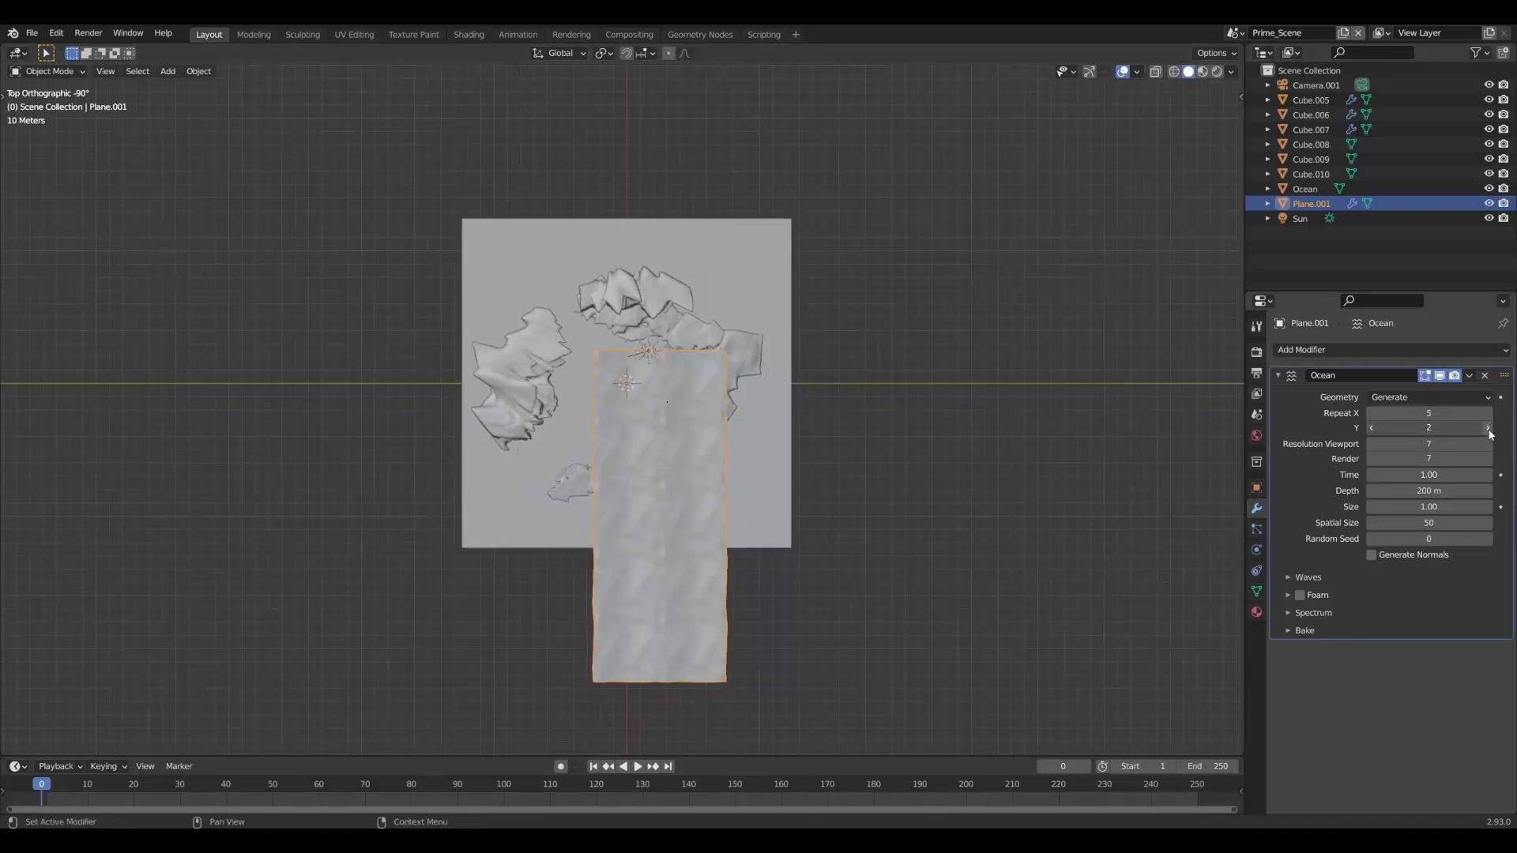
pyautogui.click(1490, 434)
pyautogui.click(1490, 434)
pyautogui.click(1490, 433)
pyautogui.press('g')
pyautogui.click(718, 510)
# Reduce the wave scale of the Ocean modifier
pyautogui.moveTo(718, 511); pyautogui.dragTo(737, 476, button='middle')
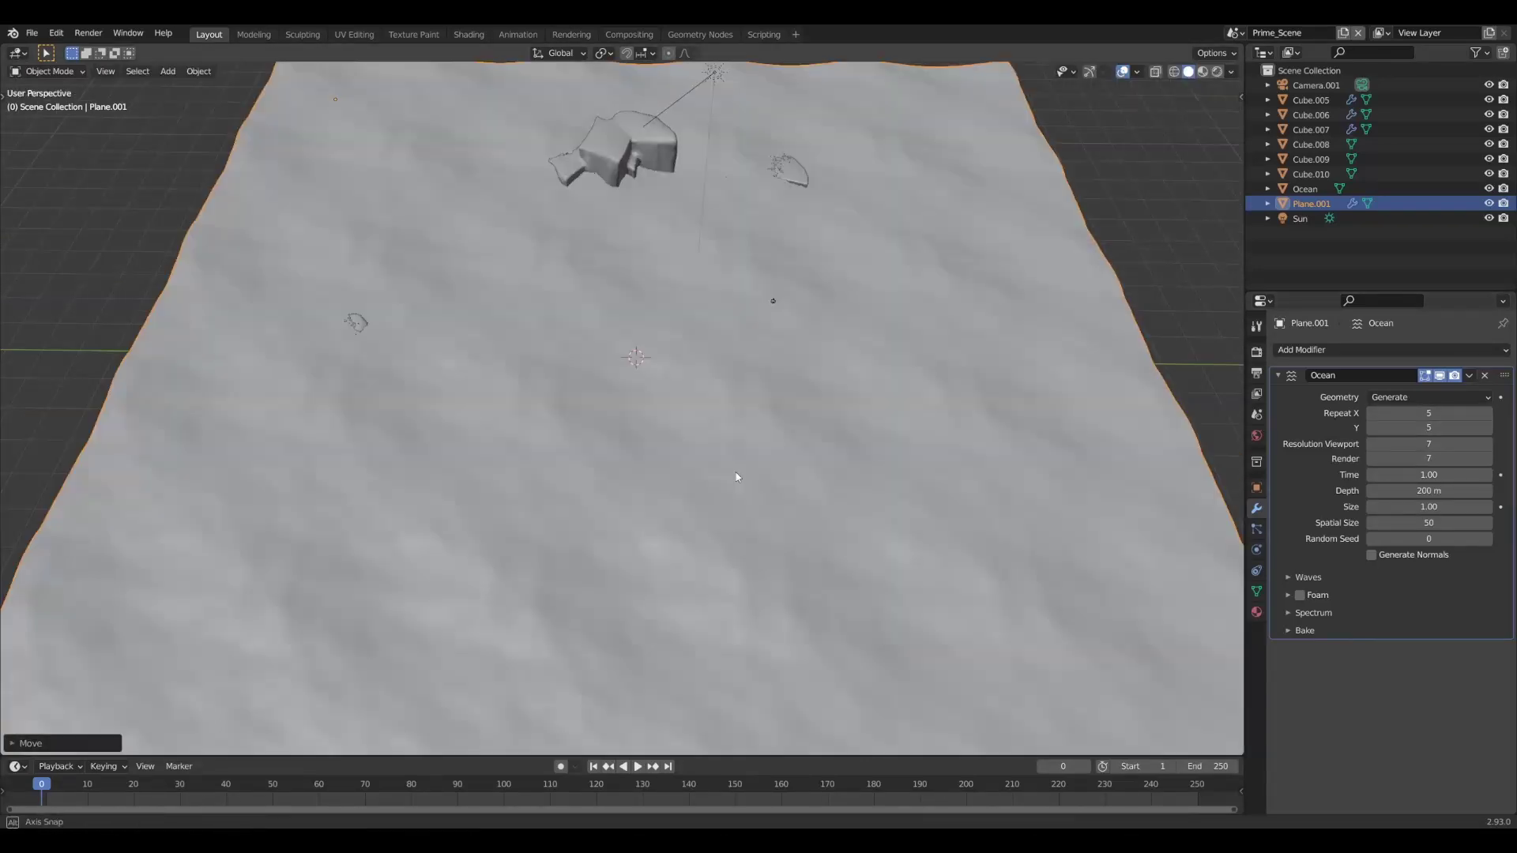
pyautogui.scroll(-3, 737, 477)
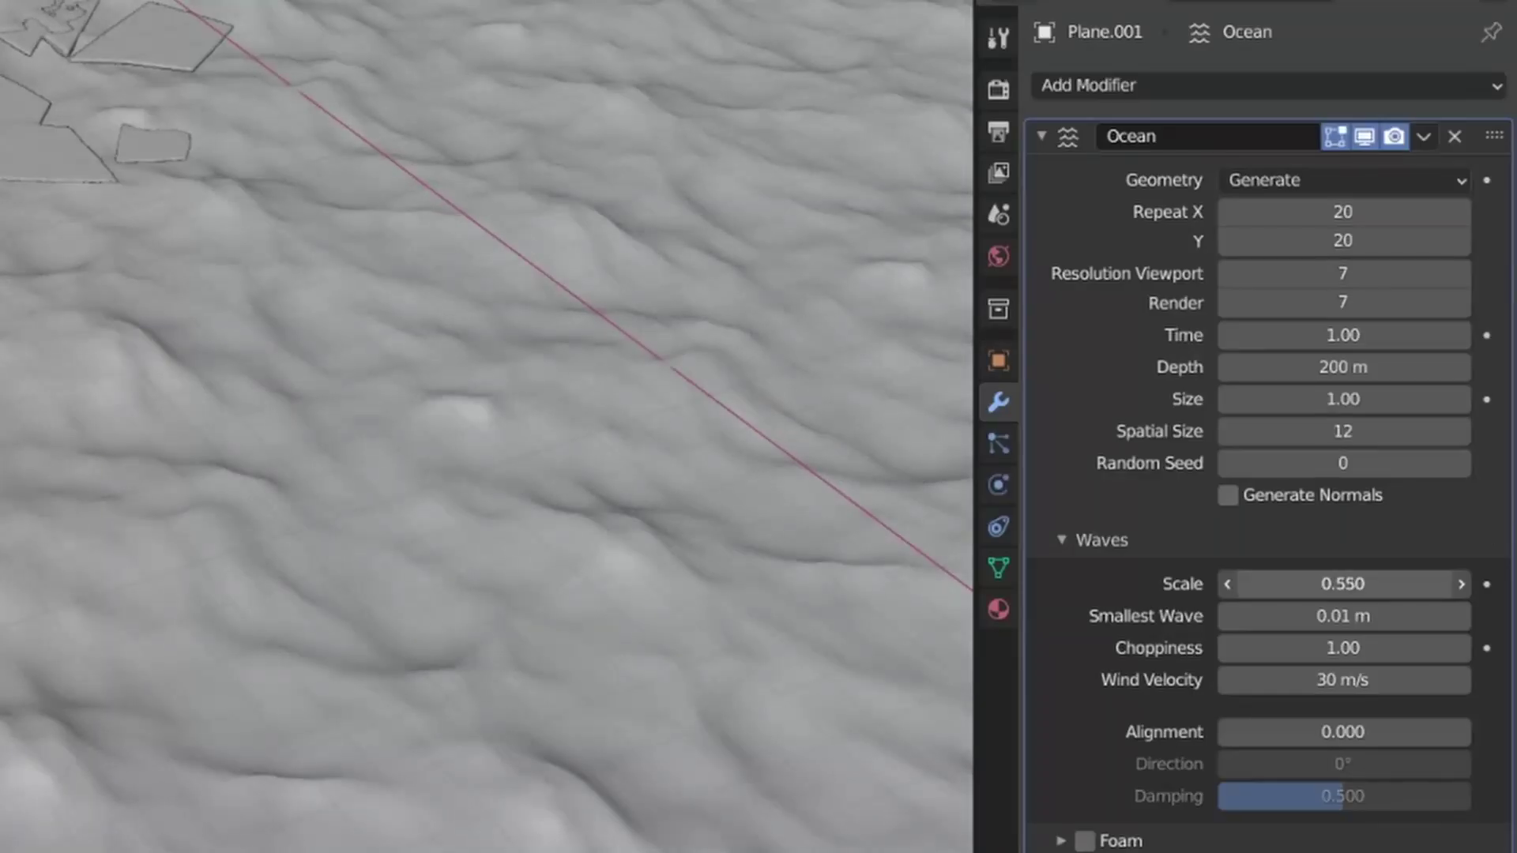
pyautogui.moveTo(1428, 600); pyautogui.dragTo(1414, 599)
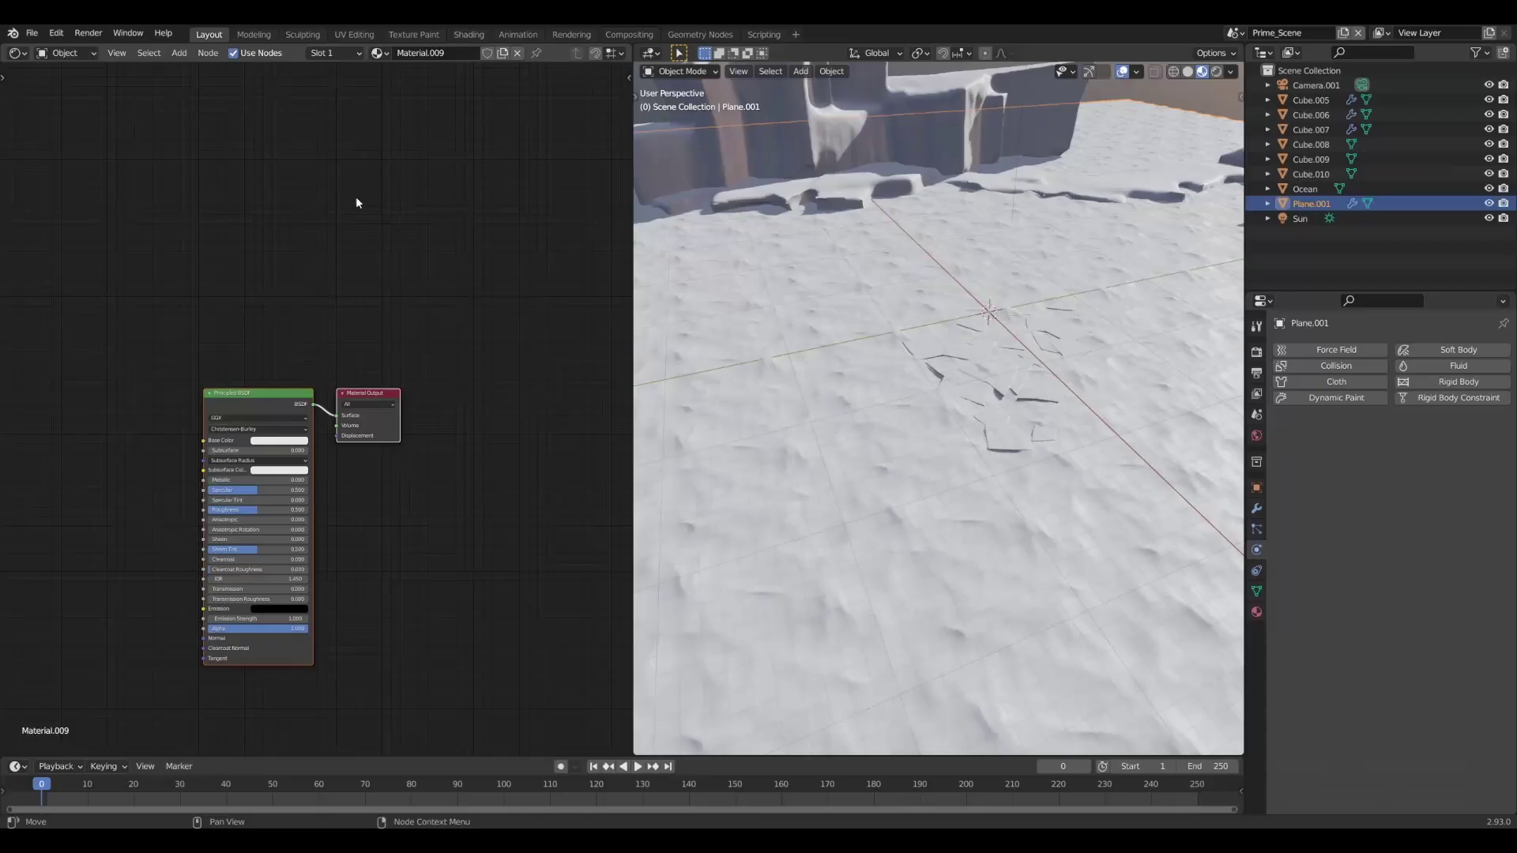
# Set the Transmission of the water surface's Principled BSDF to 1
pyautogui.moveTo(355, 203); pyautogui.dragTo(535, 102, button='middle')
pyautogui.scroll(1, 297, 277)
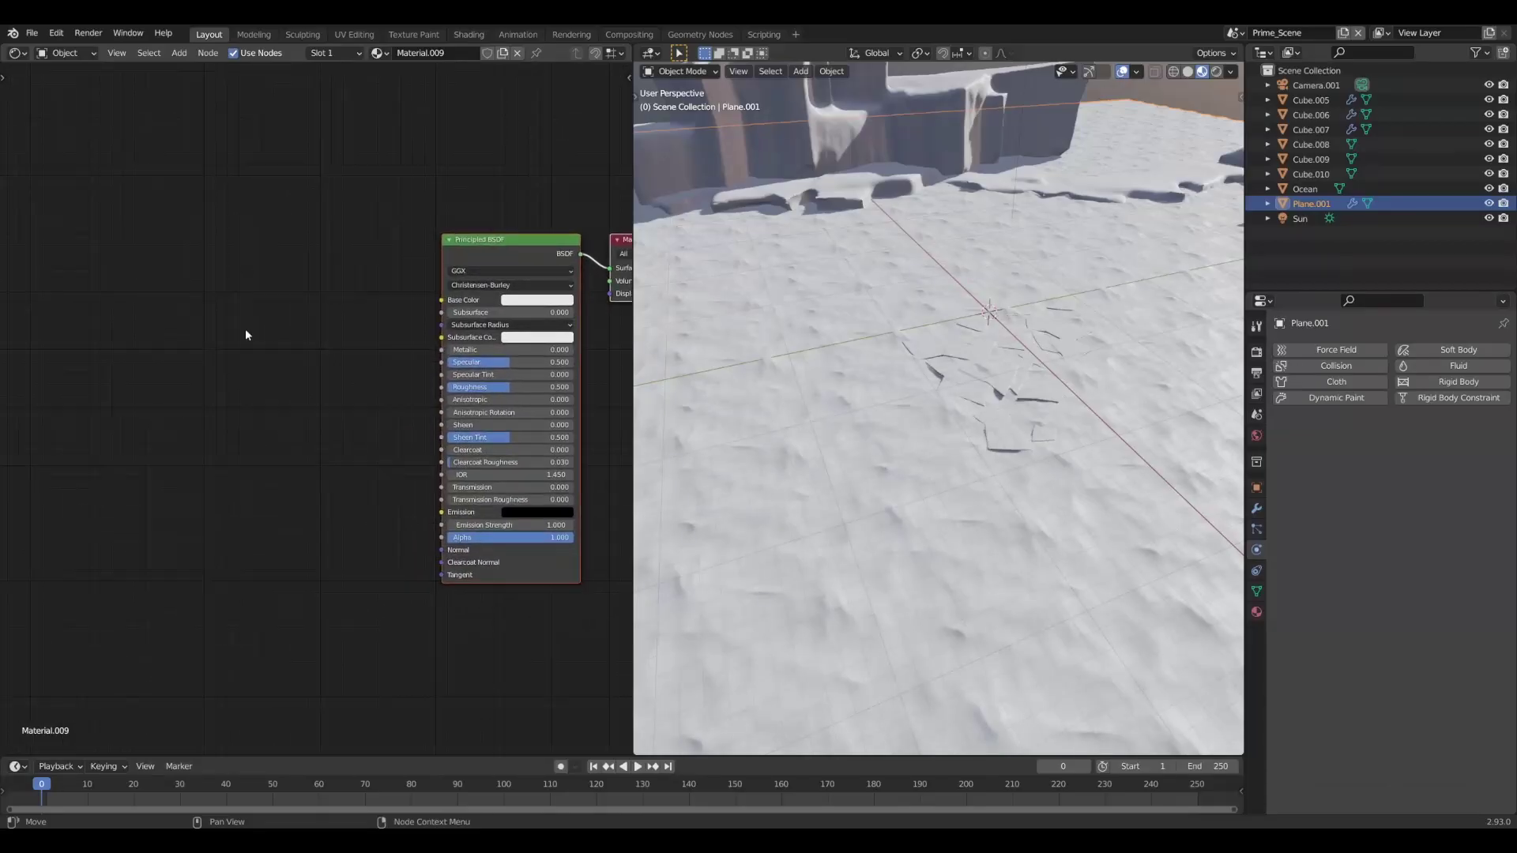
pyautogui.scroll(1, 245, 335)
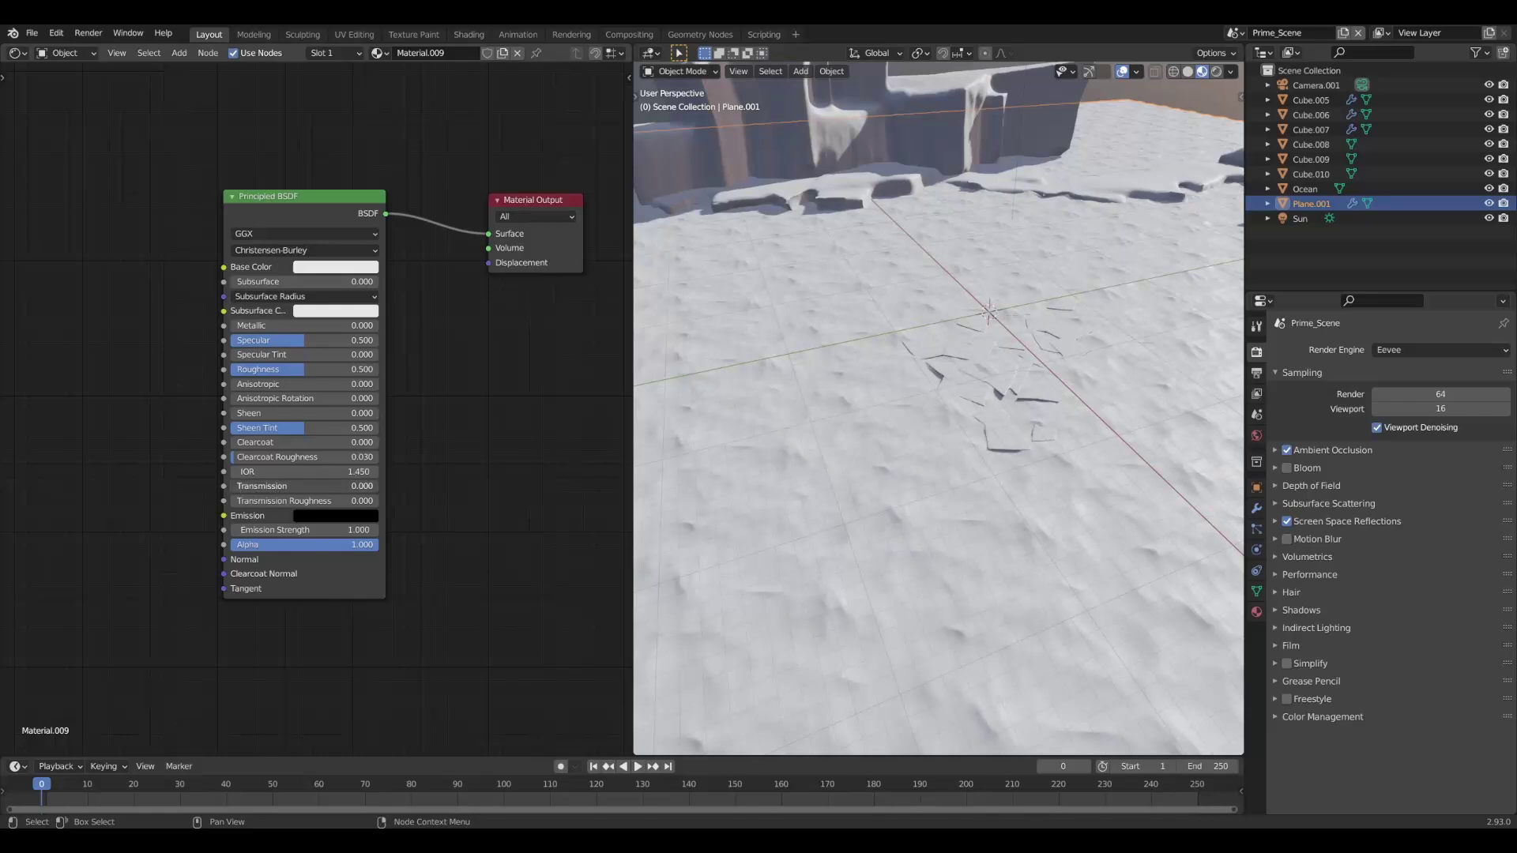
pyautogui.moveTo(269, 486); pyautogui.dragTo(372, 486)
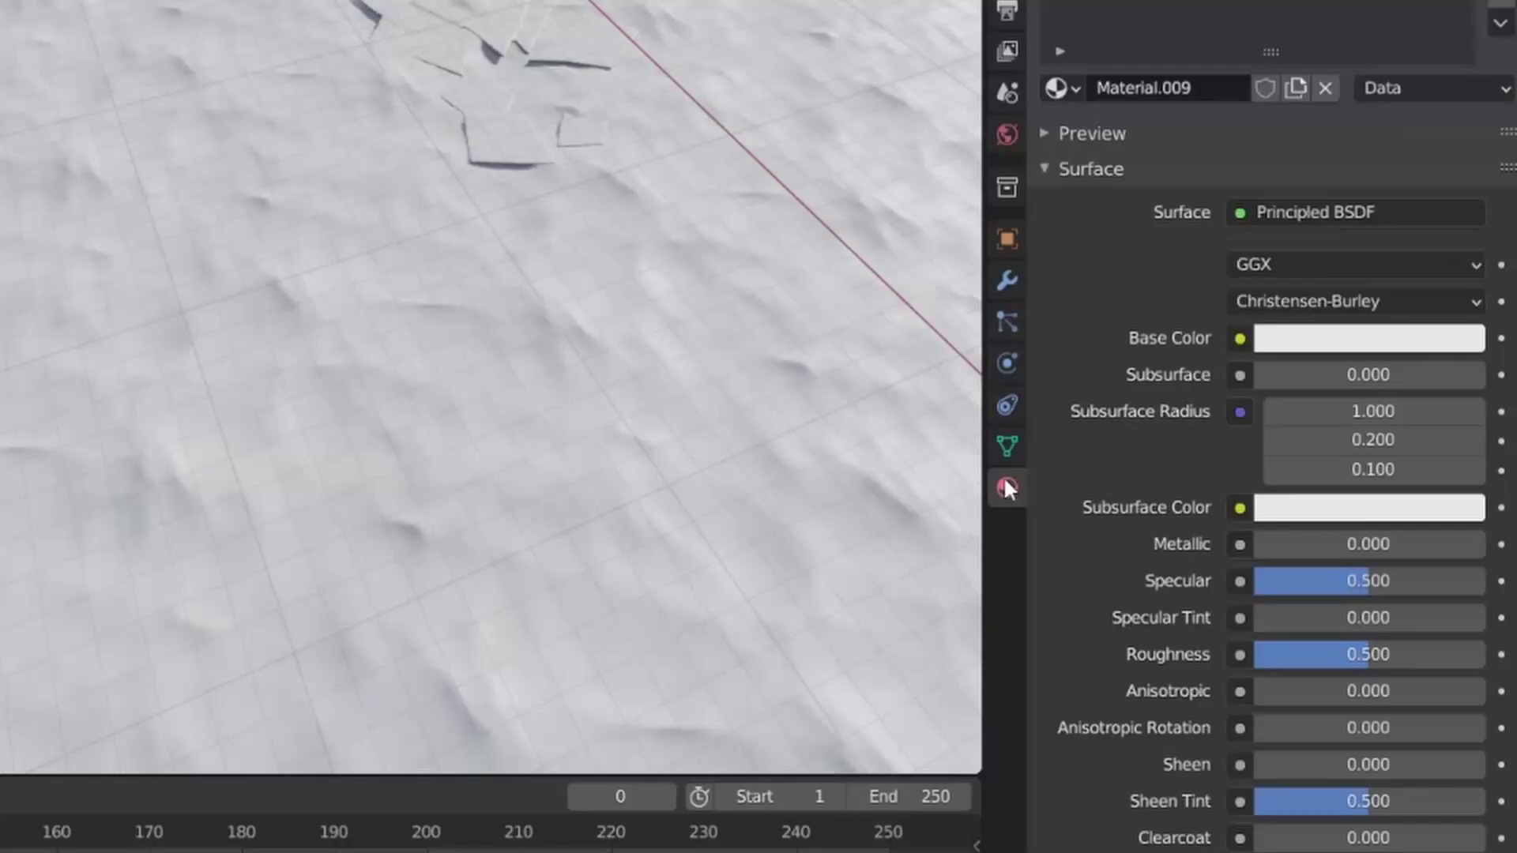
# Look through the water material's settings and toggle Screen Space Reflections off and on again in the Eevee render settings
pyautogui.scroll(-15, 1335, 470)
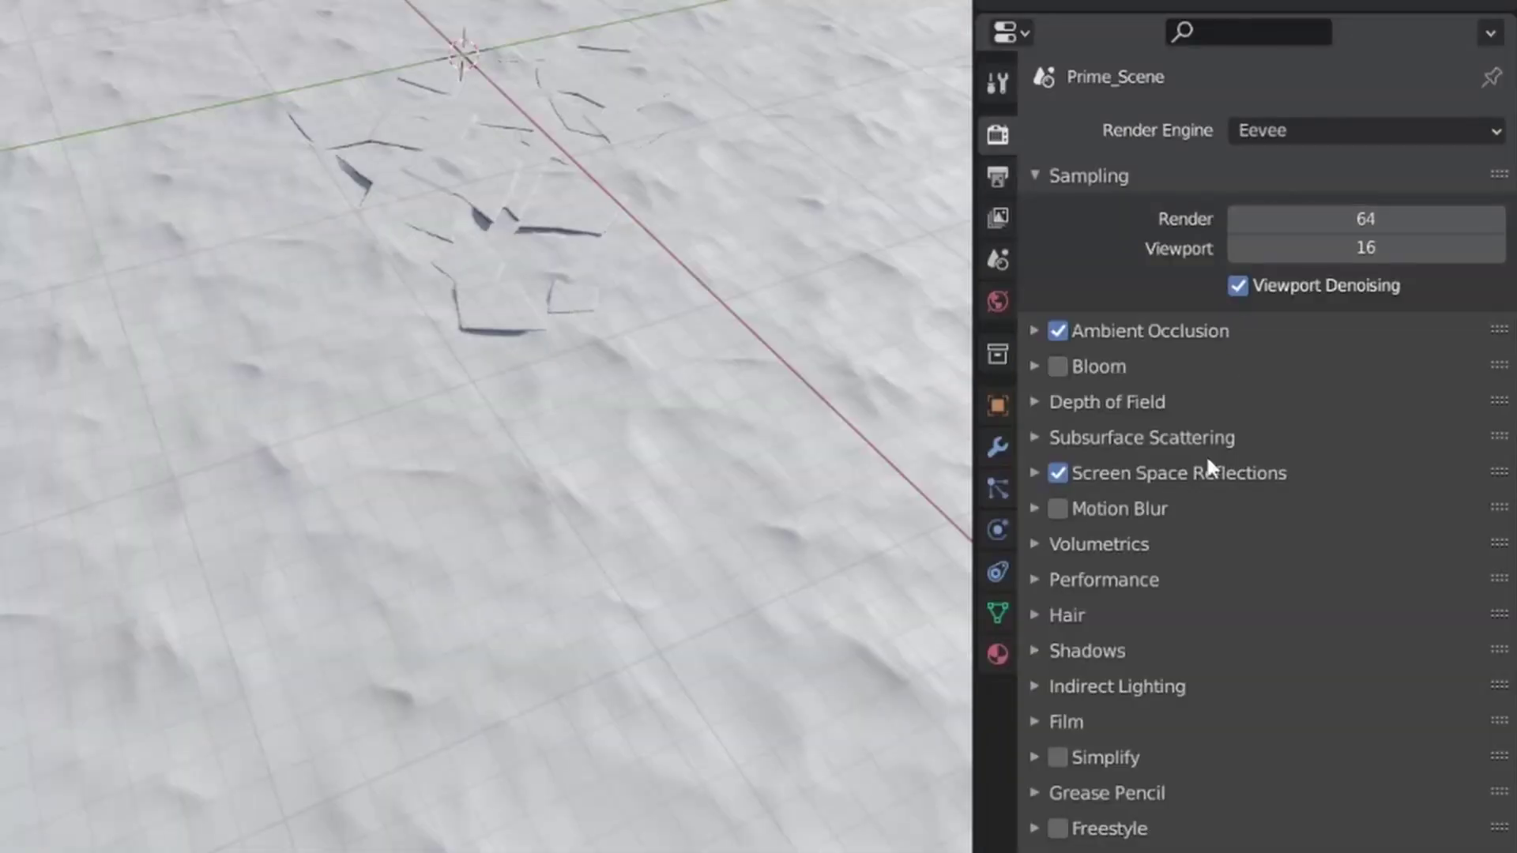
pyautogui.click(1250, 471)
pyautogui.click(1248, 473)
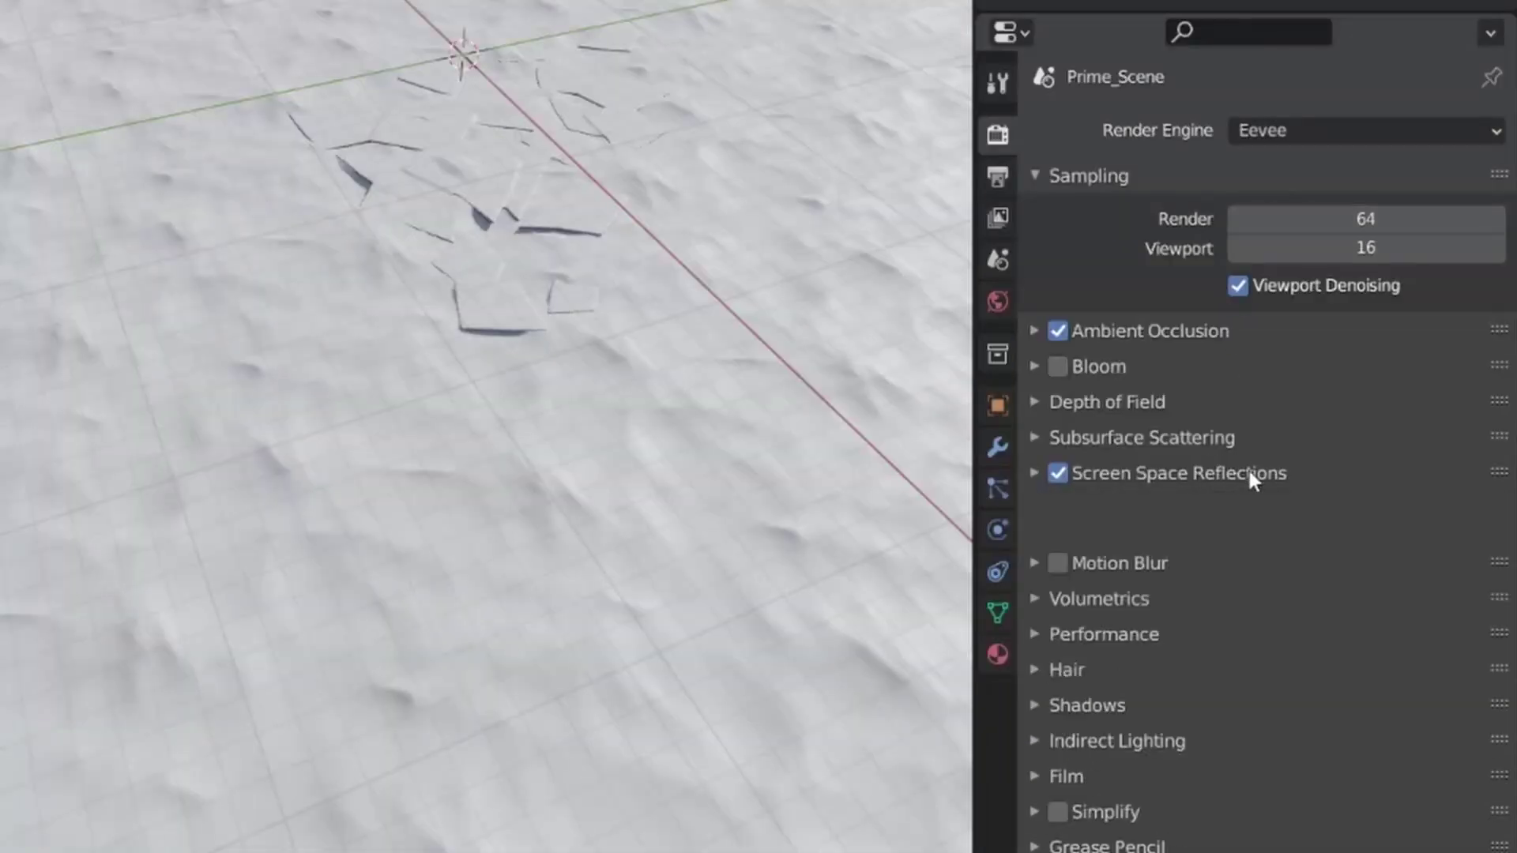
pyautogui.click(1245, 473)
pyautogui.click(1058, 472)
pyautogui.click(1058, 472)
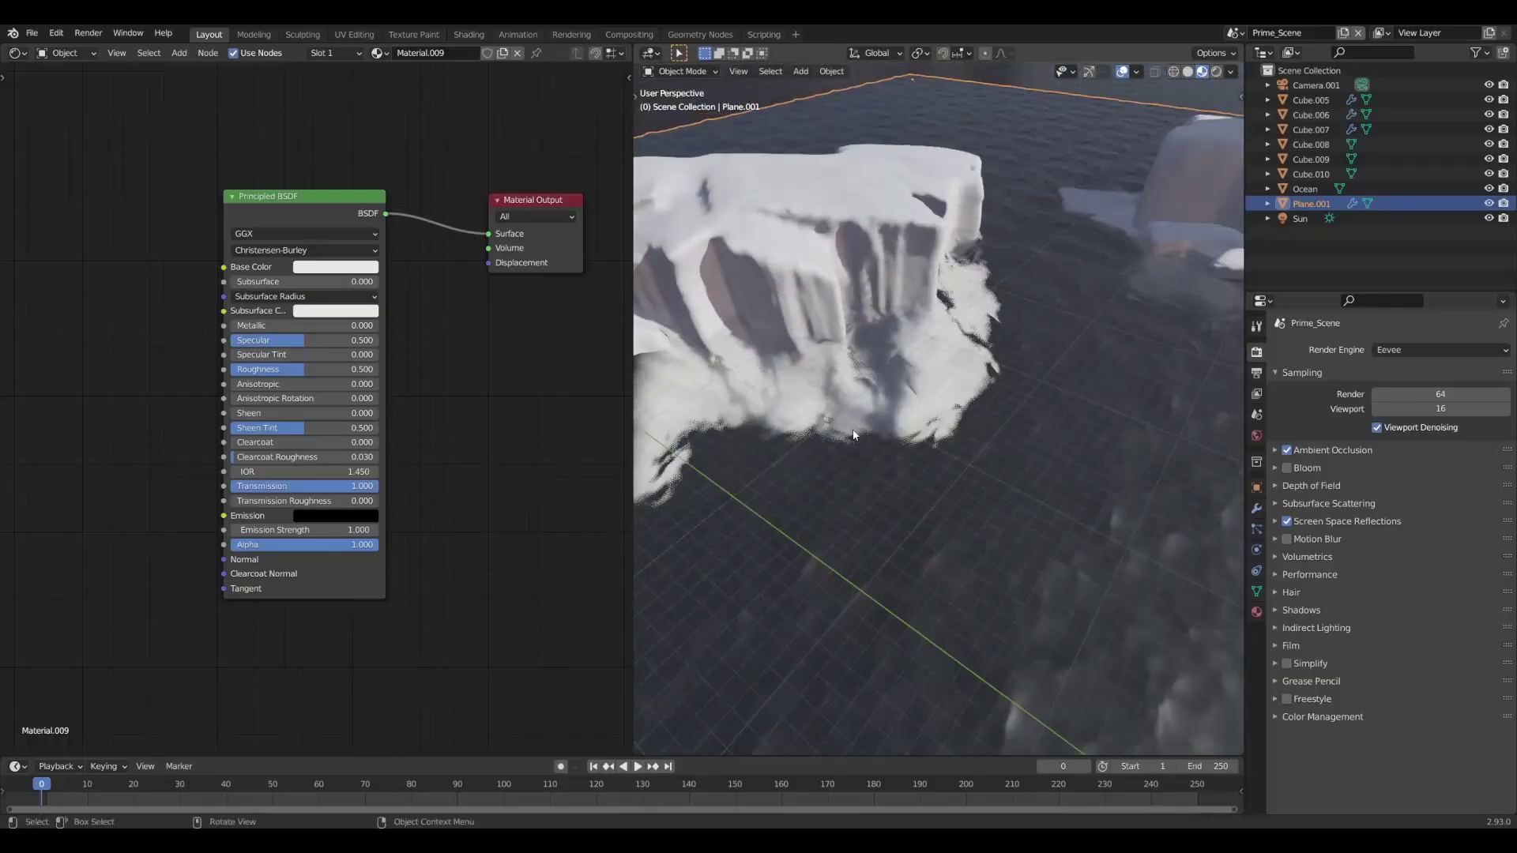
pyautogui.moveTo(869, 379); pyautogui.dragTo(940, 391, button='middle')
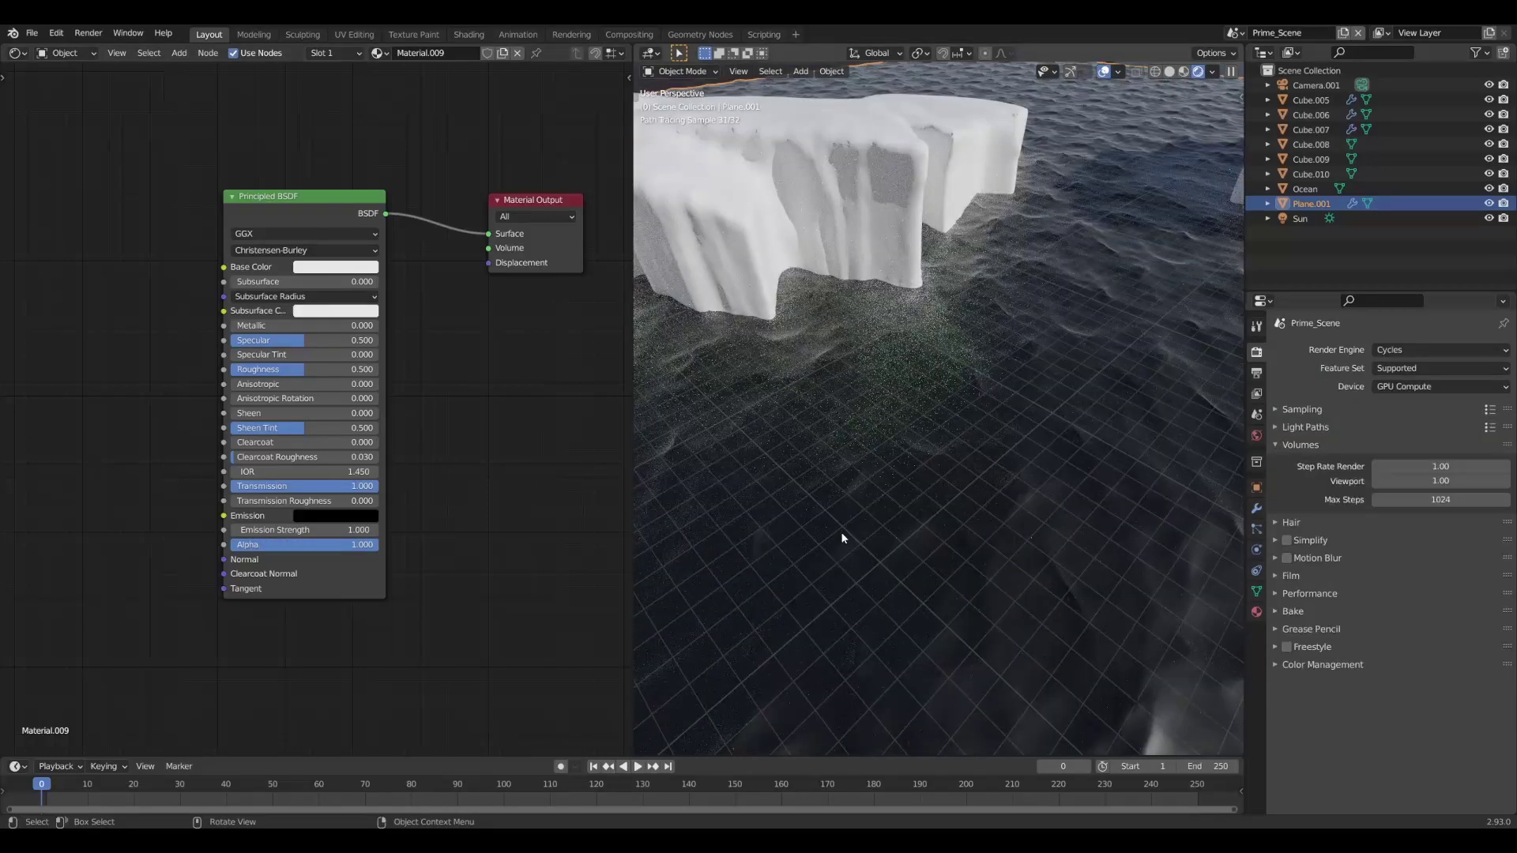
# Insert a Math node set to Multiply with value 1 after the Fresnel node and link it to the Principled BSDF's Alpha
pyautogui.write('0.5')
pyautogui.press('Return')
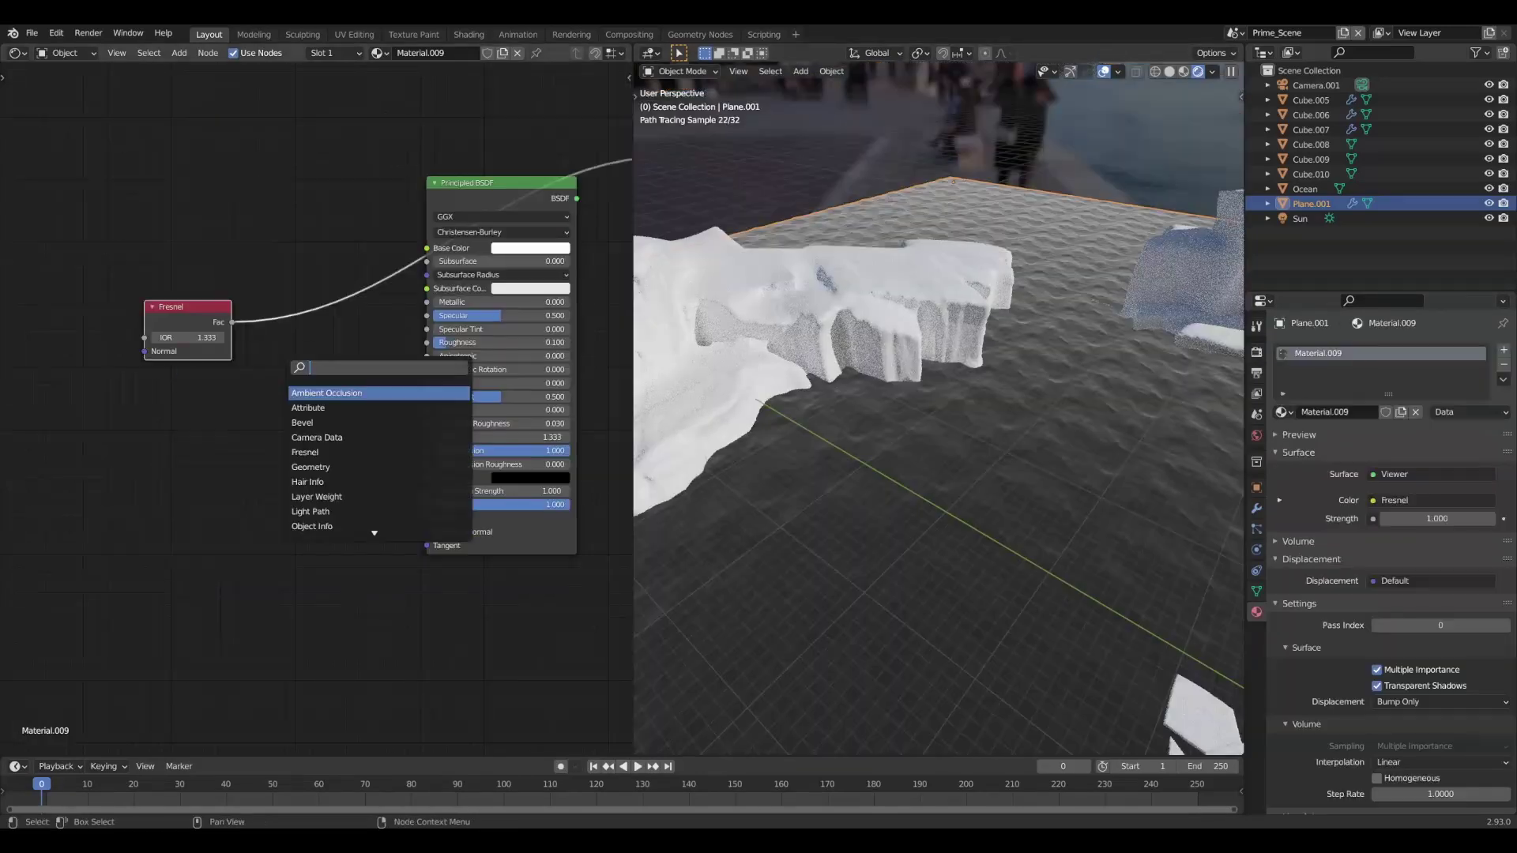
pyautogui.click(339, 390)
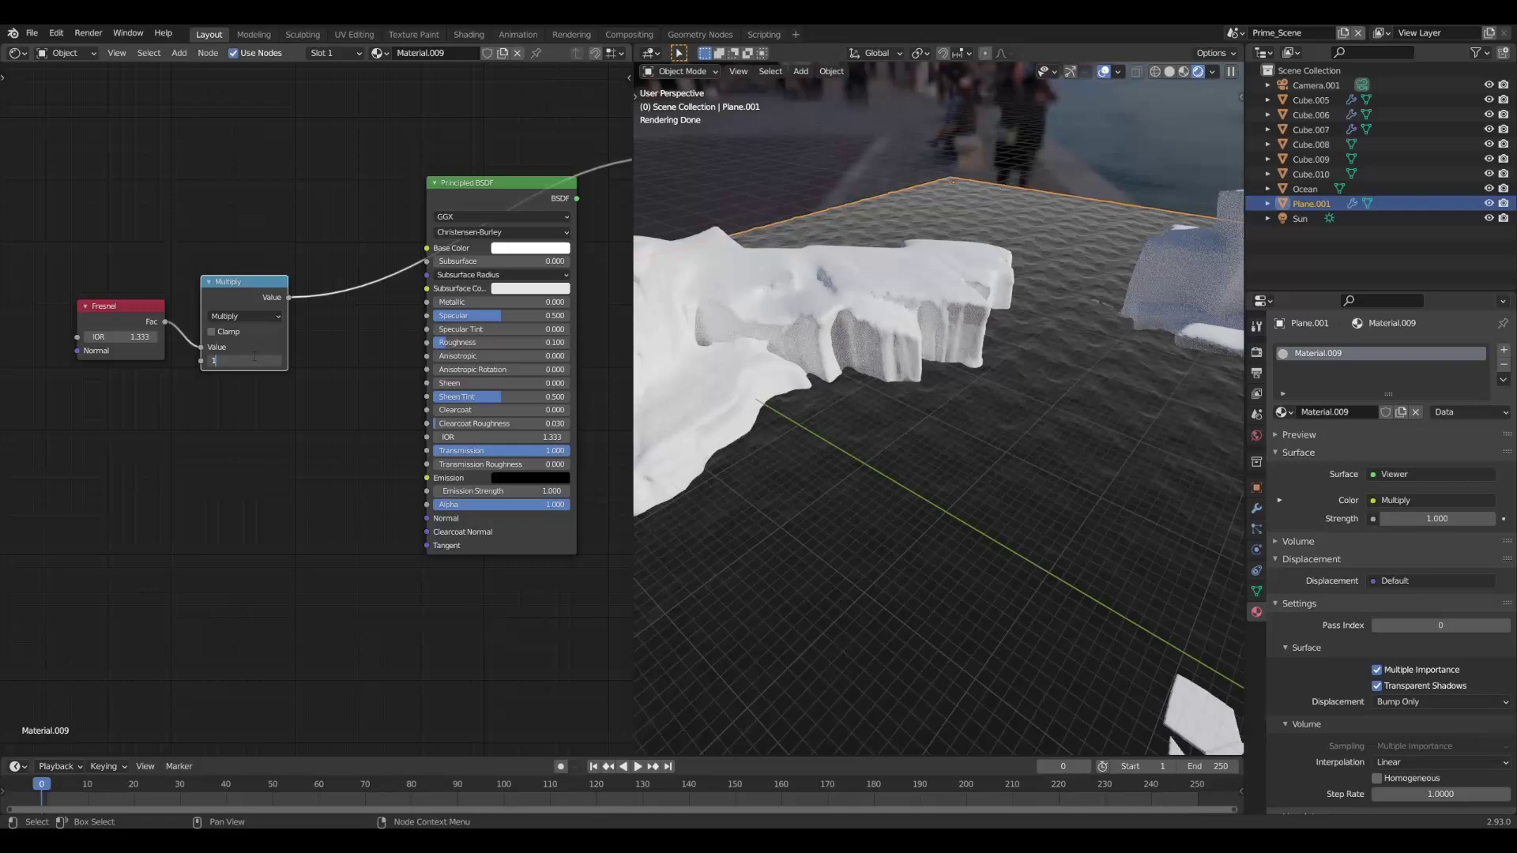
pyautogui.click(254, 356)
pyautogui.write('1')
pyautogui.press('Return')
pyautogui.moveTo(288, 297); pyautogui.dragTo(401, 472)
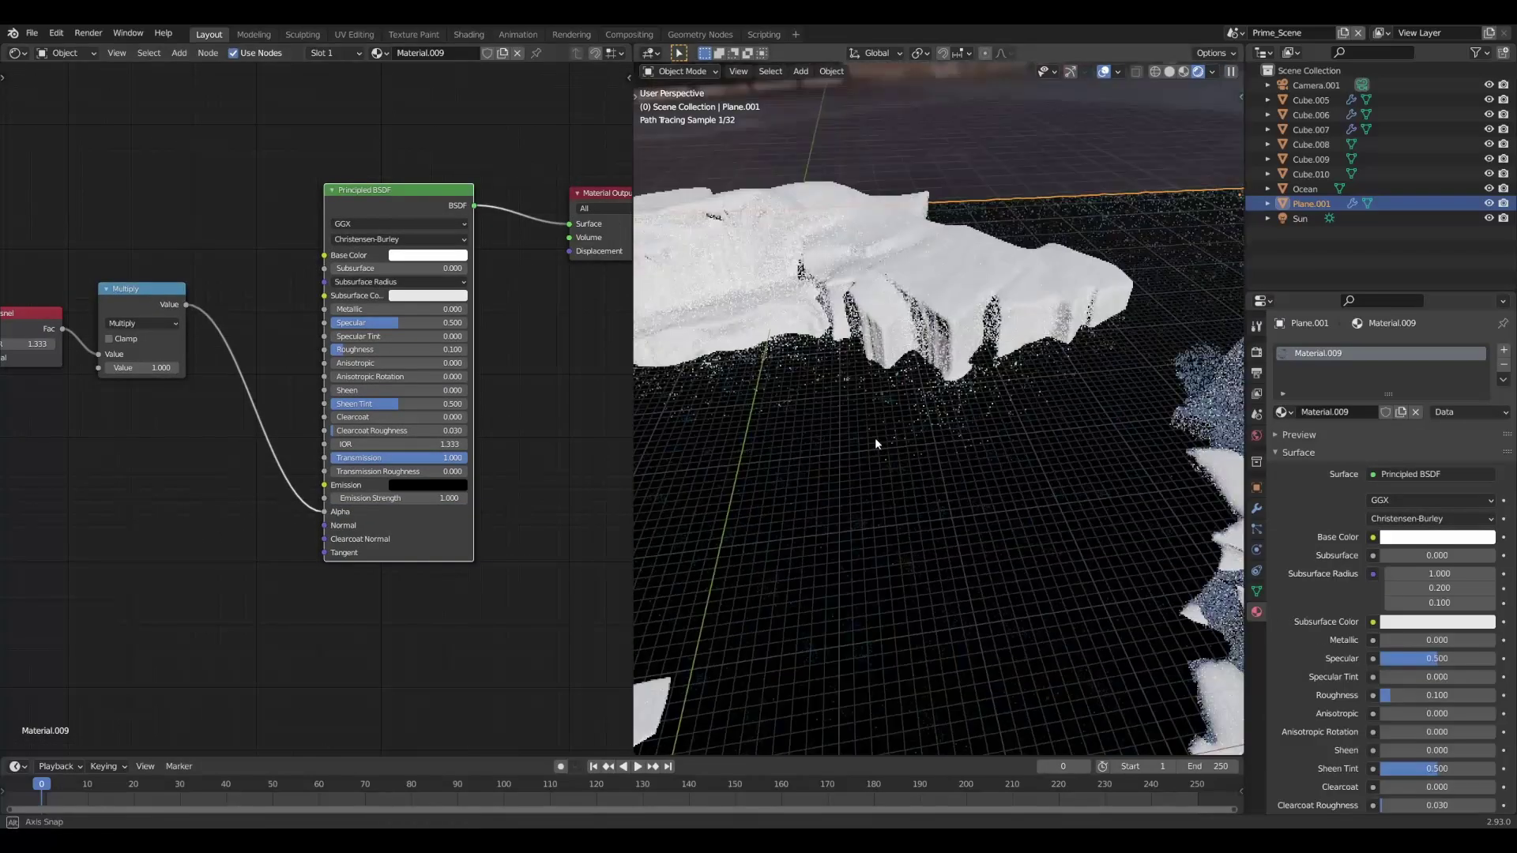
# Shift the white stop of the water's alpha ColorRamp slightly towards the black stop
pyautogui.moveTo(875, 438); pyautogui.dragTo(921, 406, button='middle')
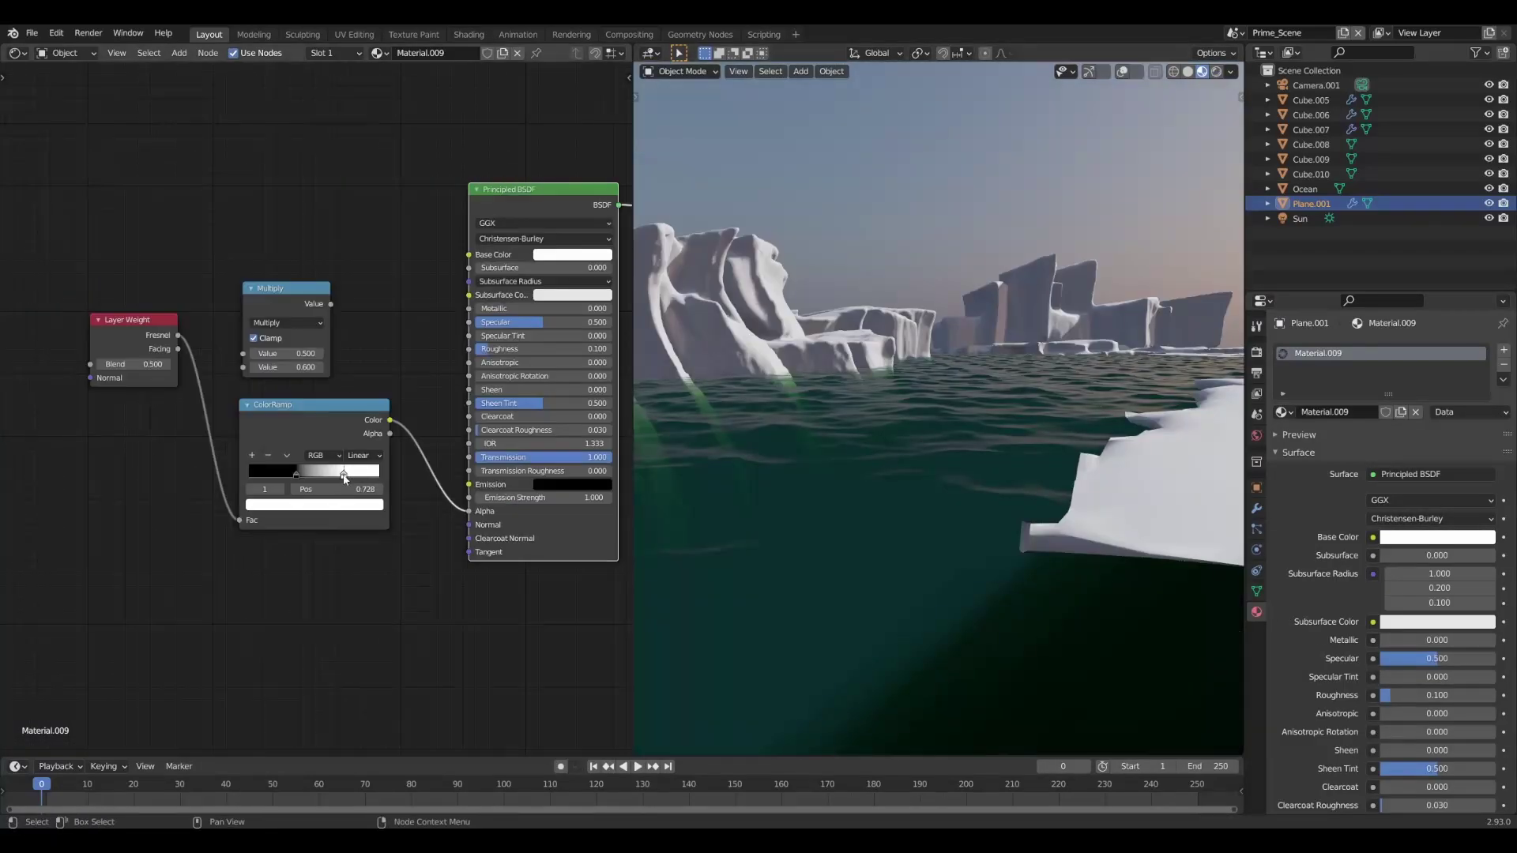
pyautogui.moveTo(345, 480); pyautogui.dragTo(341, 479)
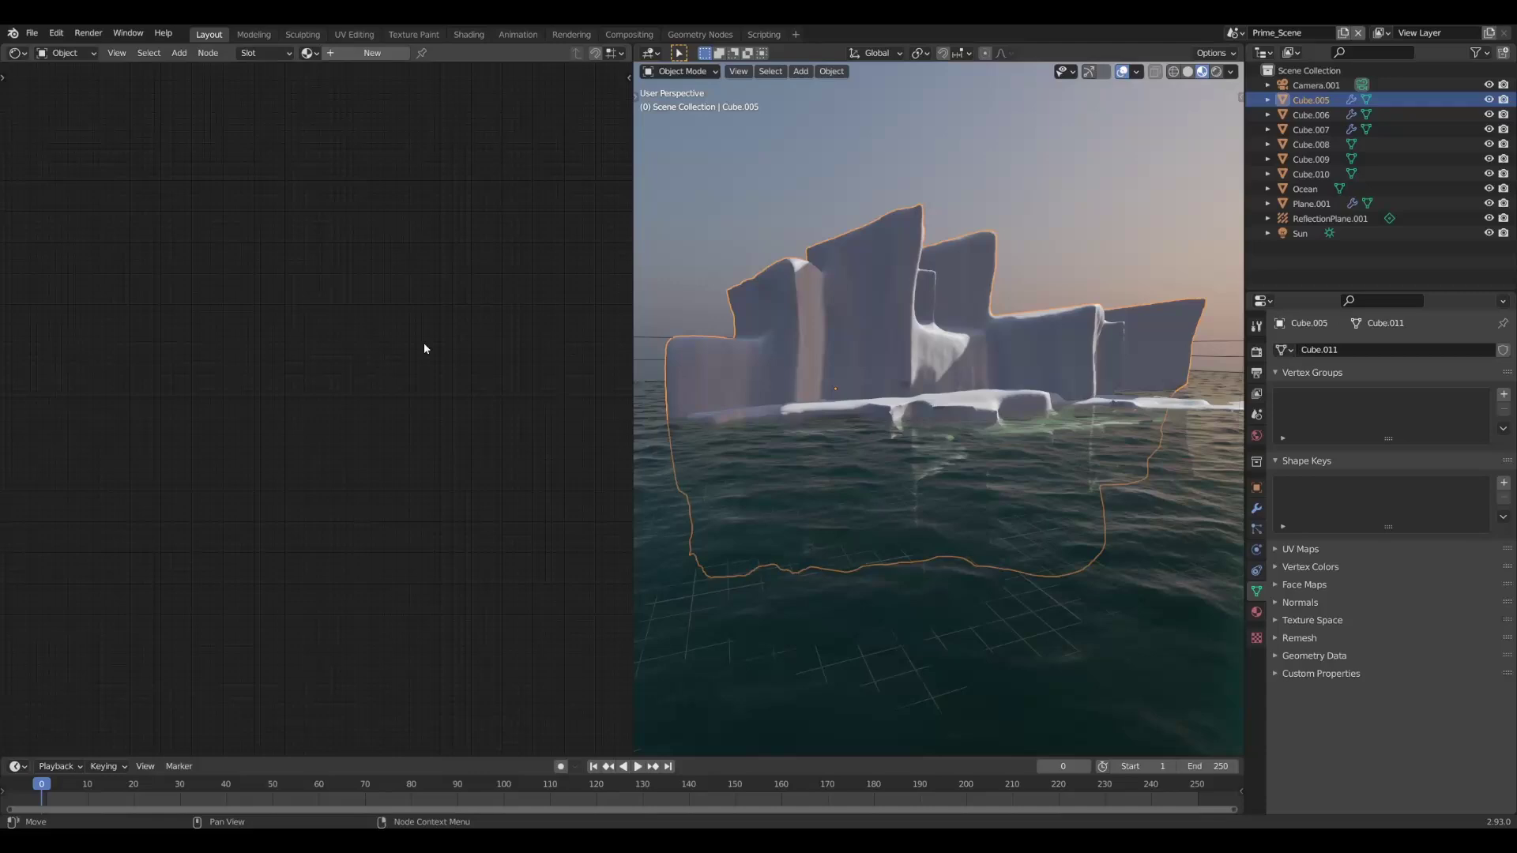
# Create a new material for the tall stepped iceberg and add a Separate XYZ node beside the Texture Coordinate node
pyautogui.moveTo(942, 372); pyautogui.dragTo(948, 411, button='middle')
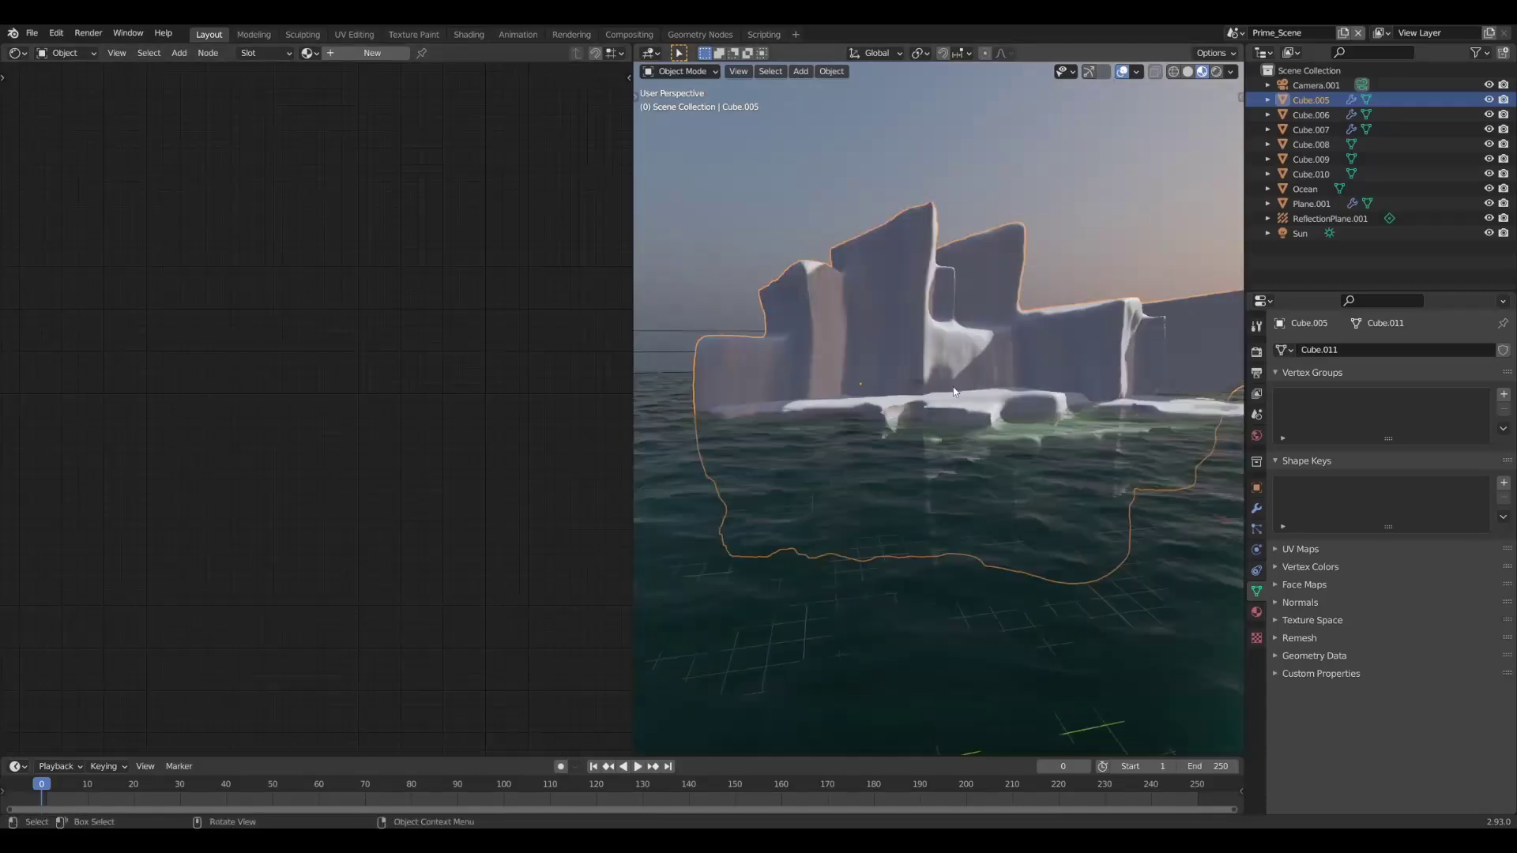
pyautogui.click(372, 53)
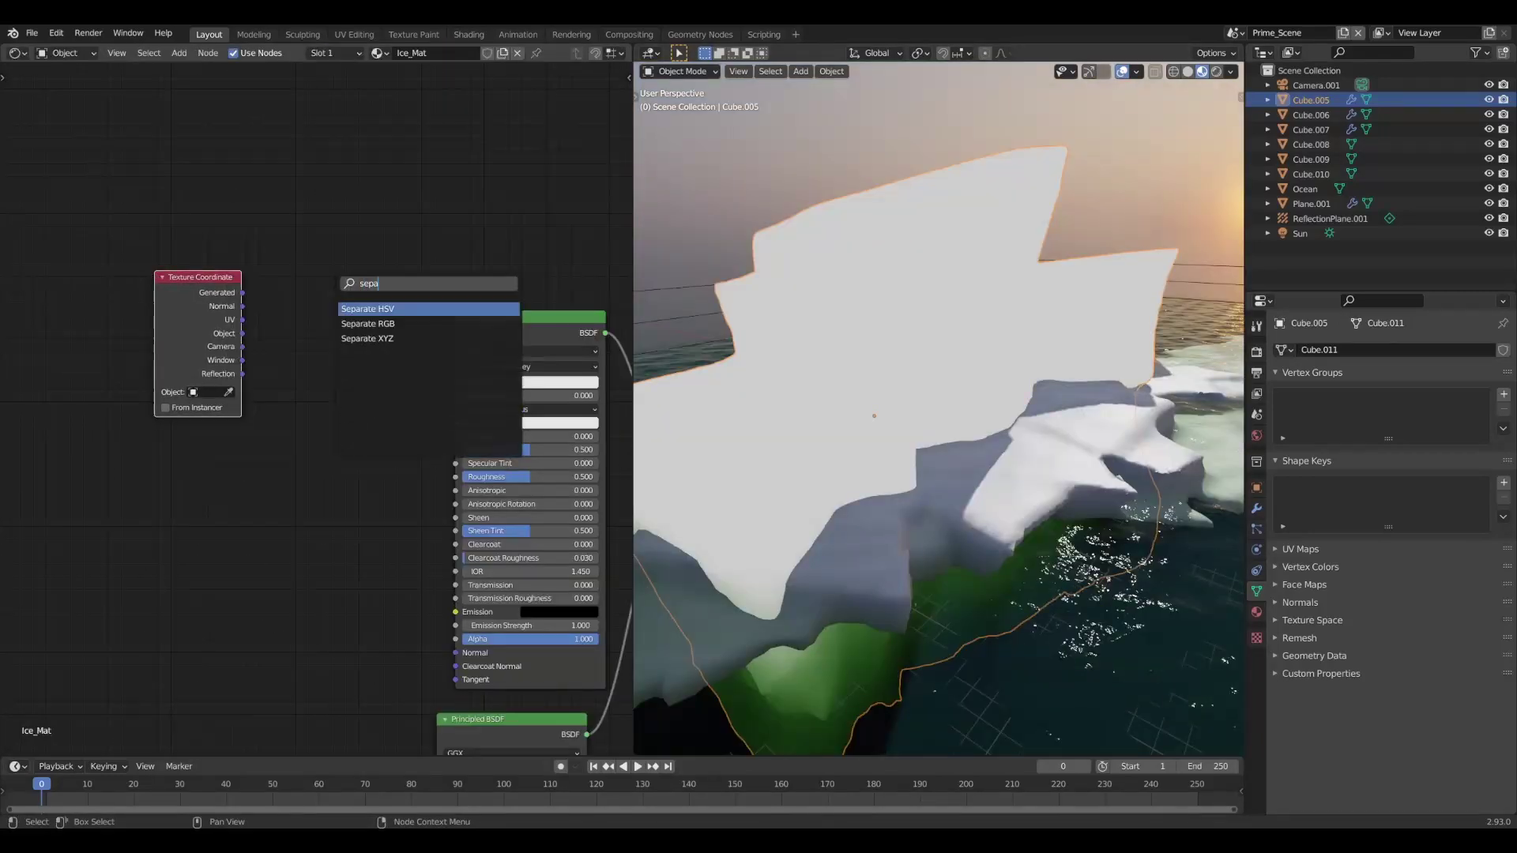
pyautogui.press('Down')
pyautogui.press('Down')
pyautogui.press('Return')
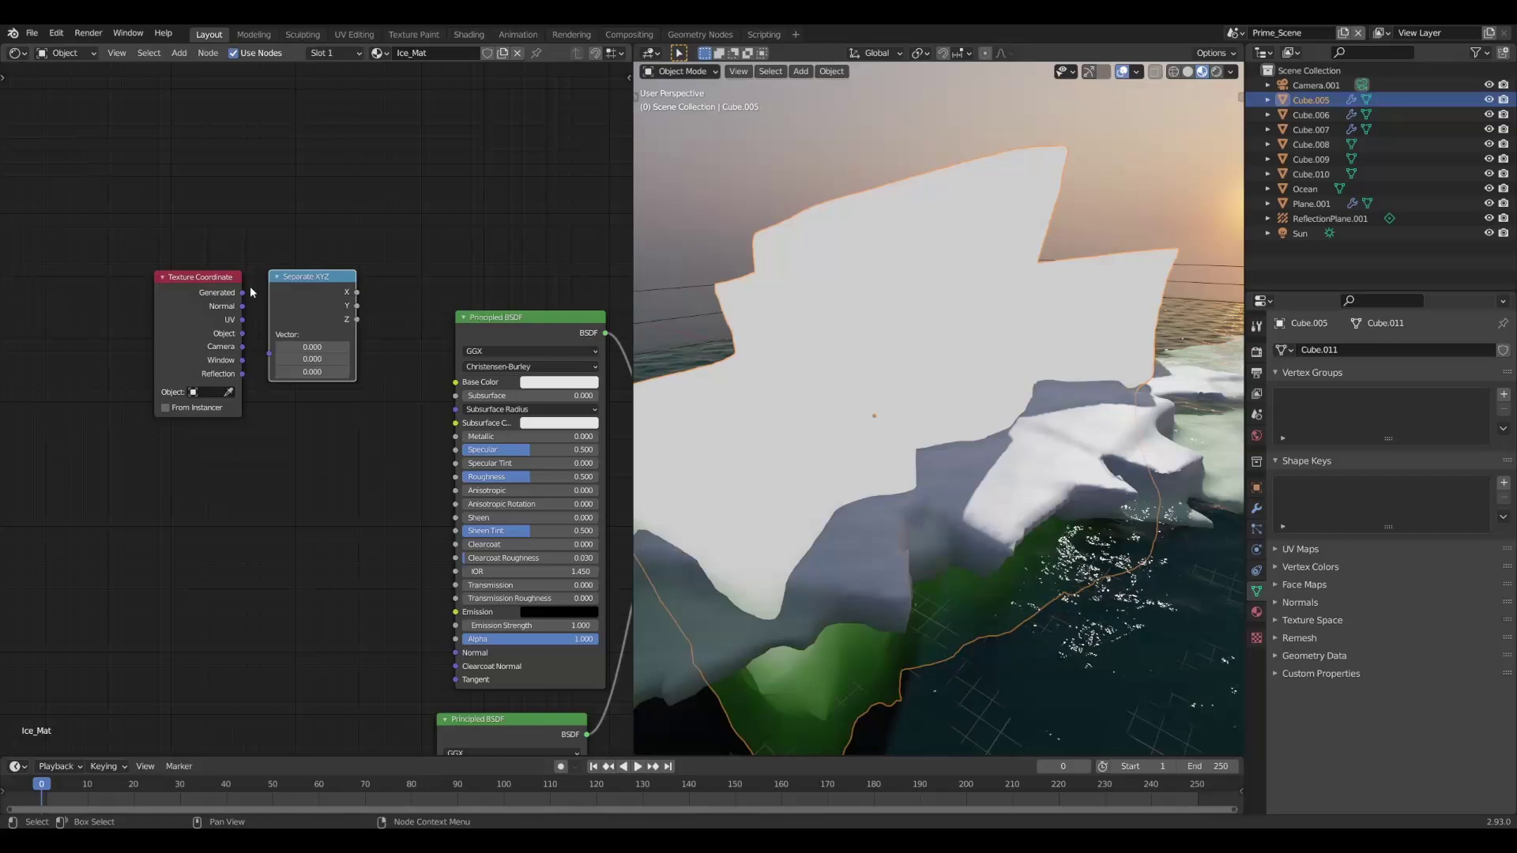
# Preview the individual axis outputs of the Separate XYZ node on the iceberg
pyautogui.keyDown('ctrl'); pyautogui.keyDown('shift'); pyautogui.click(317, 297); pyautogui.keyUp('shift'); pyautogui.keyUp('ctrl')
pyautogui.keyDown('ctrl'); pyautogui.keyDown('shift'); pyautogui.click(318, 296); pyautogui.keyUp('shift'); pyautogui.keyUp('ctrl')
pyautogui.keyDown('ctrl'); pyautogui.keyDown('shift'); pyautogui.click(317, 296); pyautogui.keyUp('shift'); pyautogui.keyUp('ctrl')
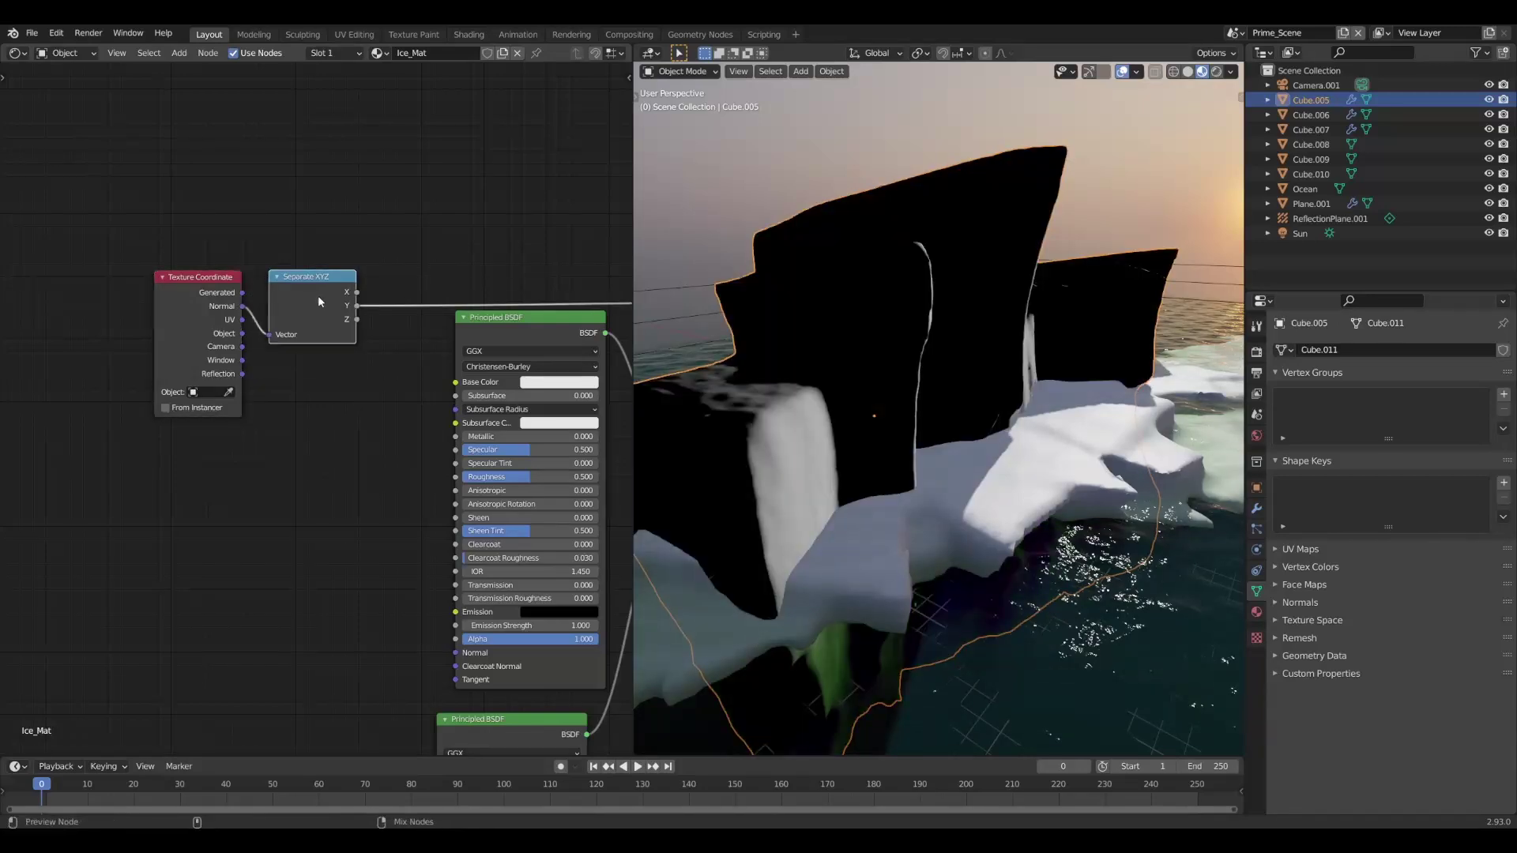
# Reposition the Texture Coordinate and Separate XYZ nodes to make room in the ice material's node tree
pyautogui.moveTo(174, 343); pyautogui.dragTo(156, 345)
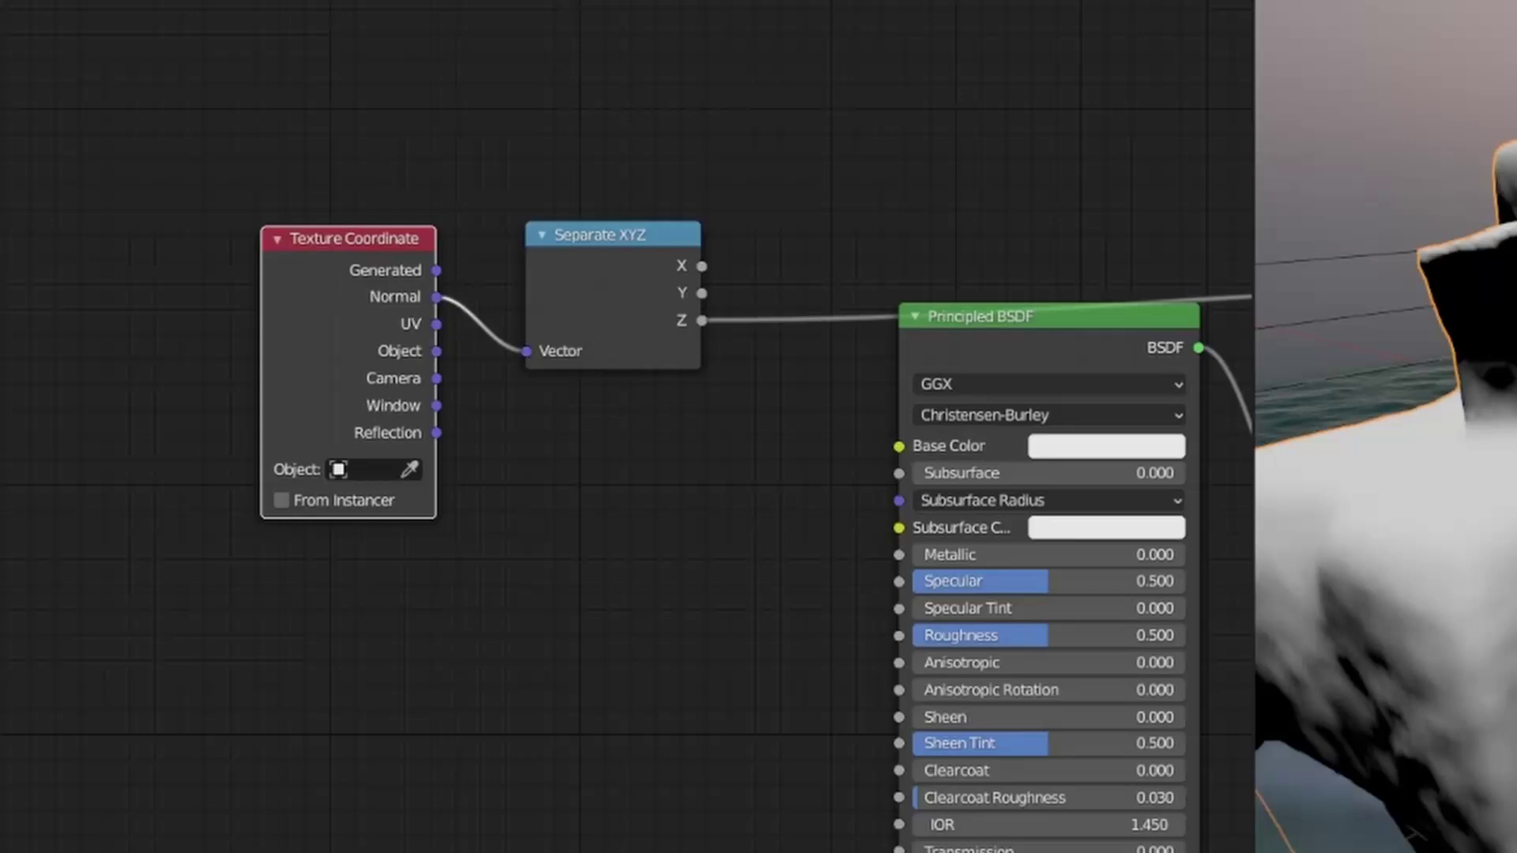
pyautogui.moveTo(630, 342); pyautogui.dragTo(877, 264, button='middle')
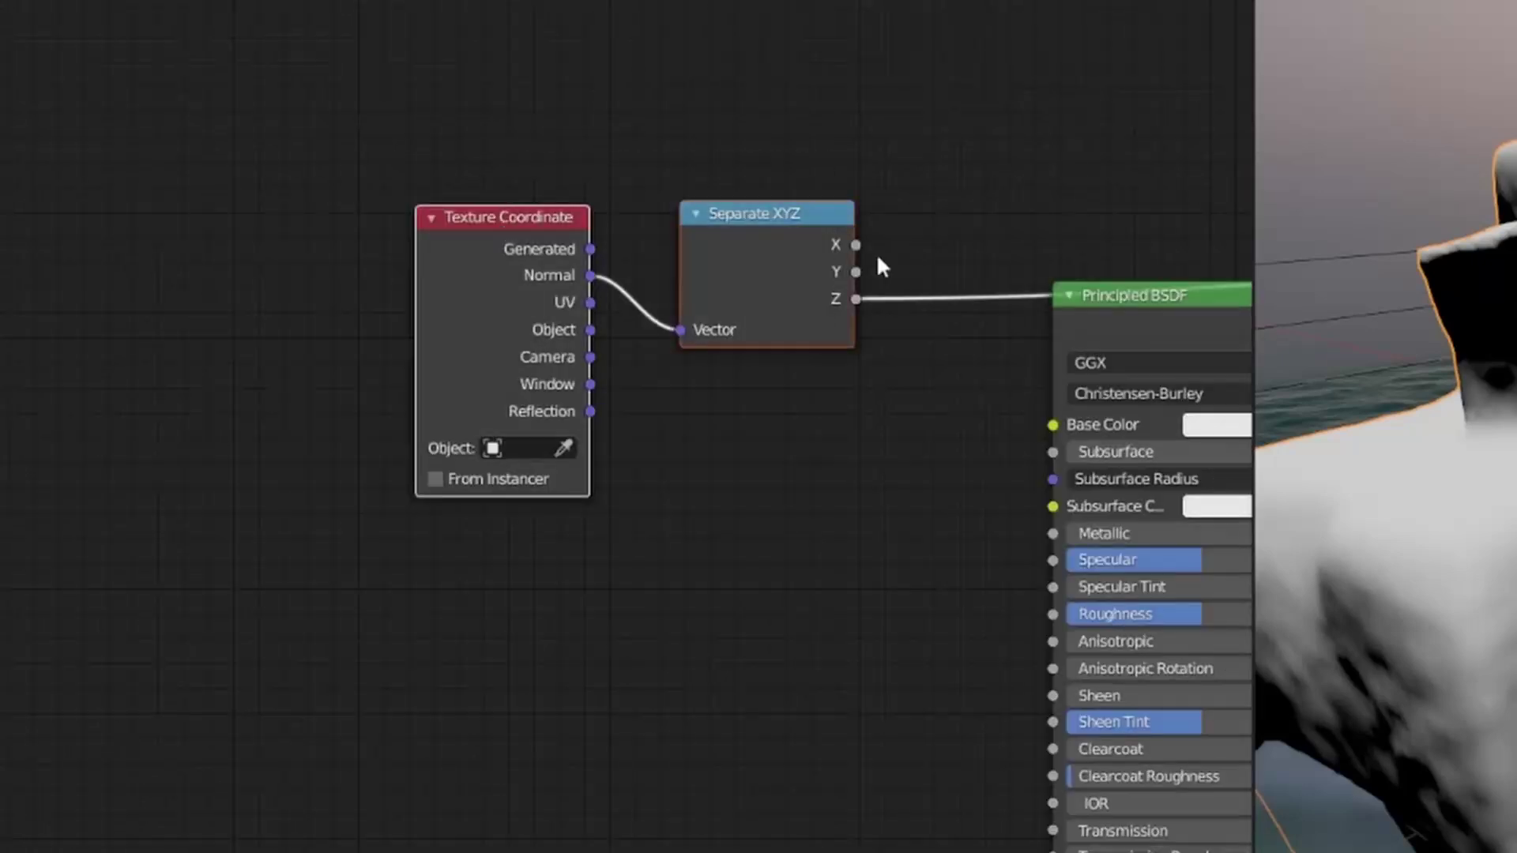
pyautogui.press('g')
pyautogui.click(772, 193)
pyautogui.scroll(-2, 816, 354)
pyautogui.moveTo(816, 354); pyautogui.dragTo(776, 324, button='middle')
pyautogui.scroll(1, 777, 324)
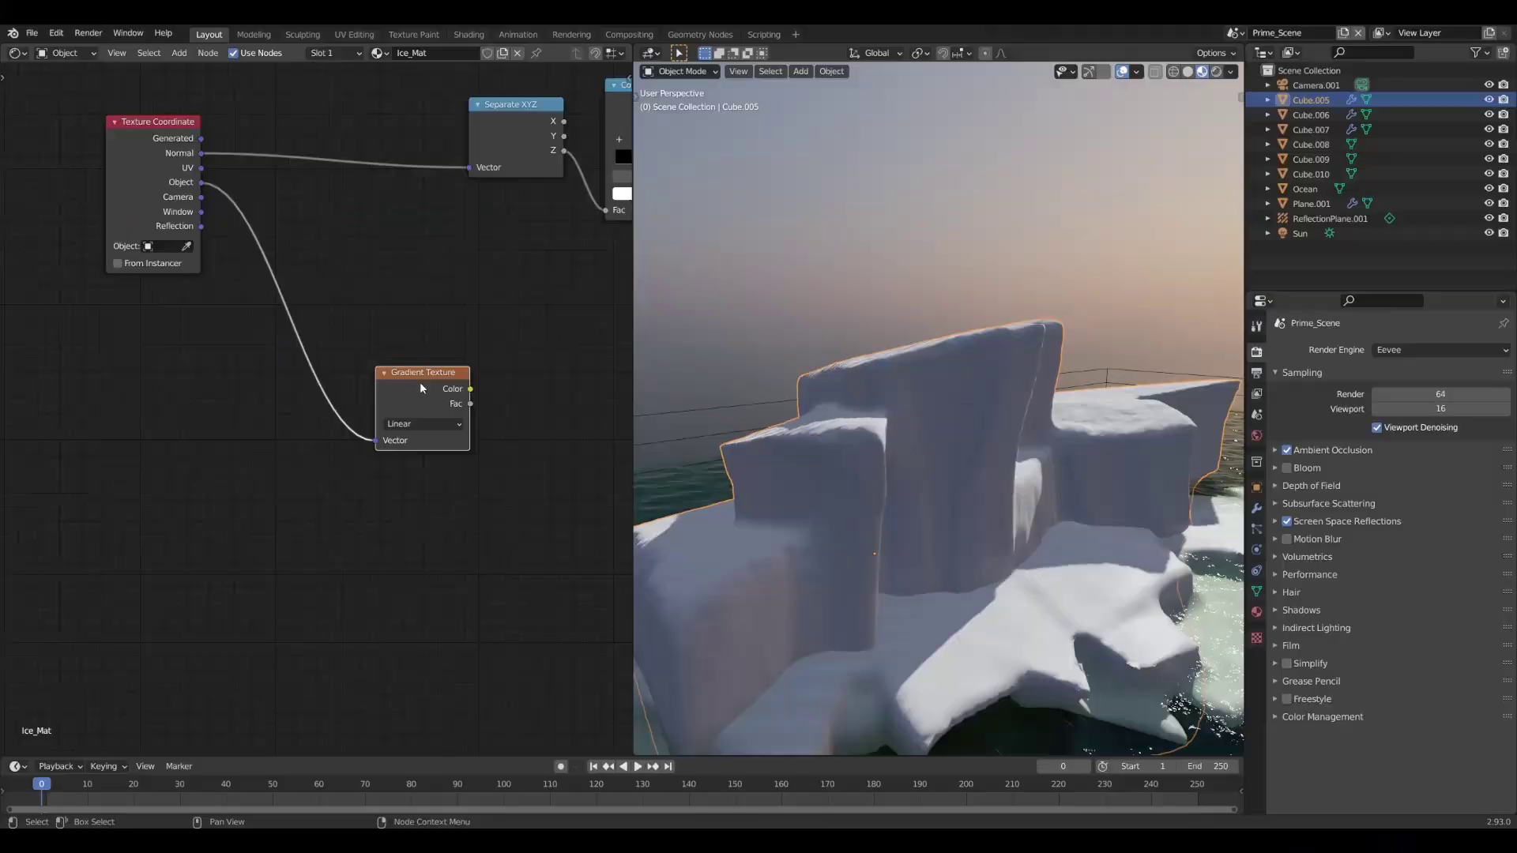
# Add a ColorRamp node after the Gradient Texture, link the two, and preview the ramp on the iceberg
pyautogui.hotkey('shift', 'a')
pyautogui.write('color ramp')
pyautogui.press('Return')
pyautogui.click(474, 316)
pyautogui.moveTo(363, 328); pyautogui.dragTo(407, 407)
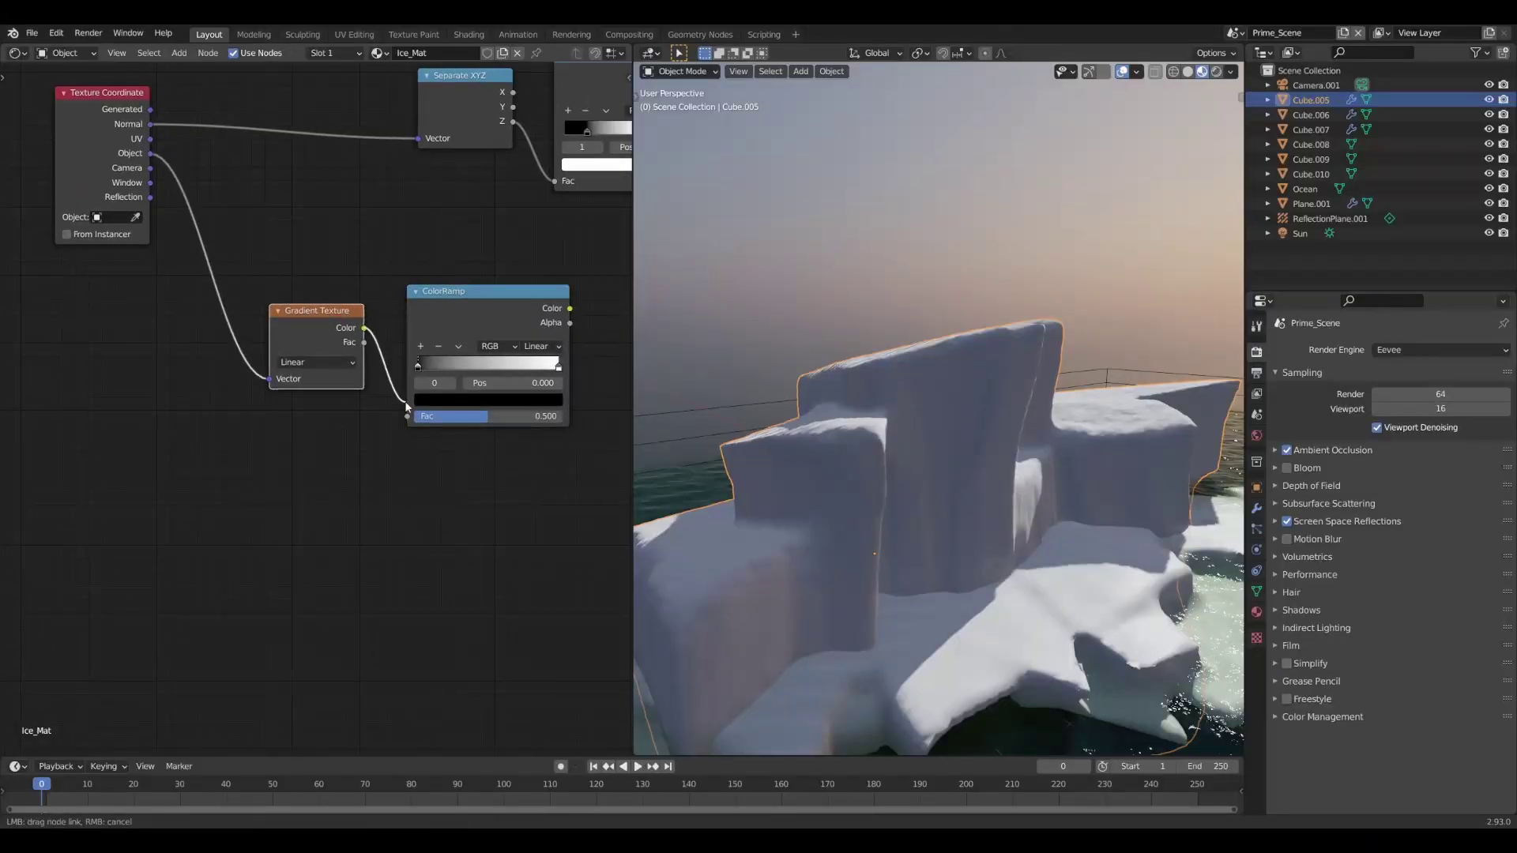
pyautogui.keyDown('ctrl'); pyautogui.keyDown('shift'); pyautogui.moveTo(476, 314); pyautogui.dragTo(471, 306); pyautogui.keyUp('shift'); pyautogui.keyUp('ctrl')
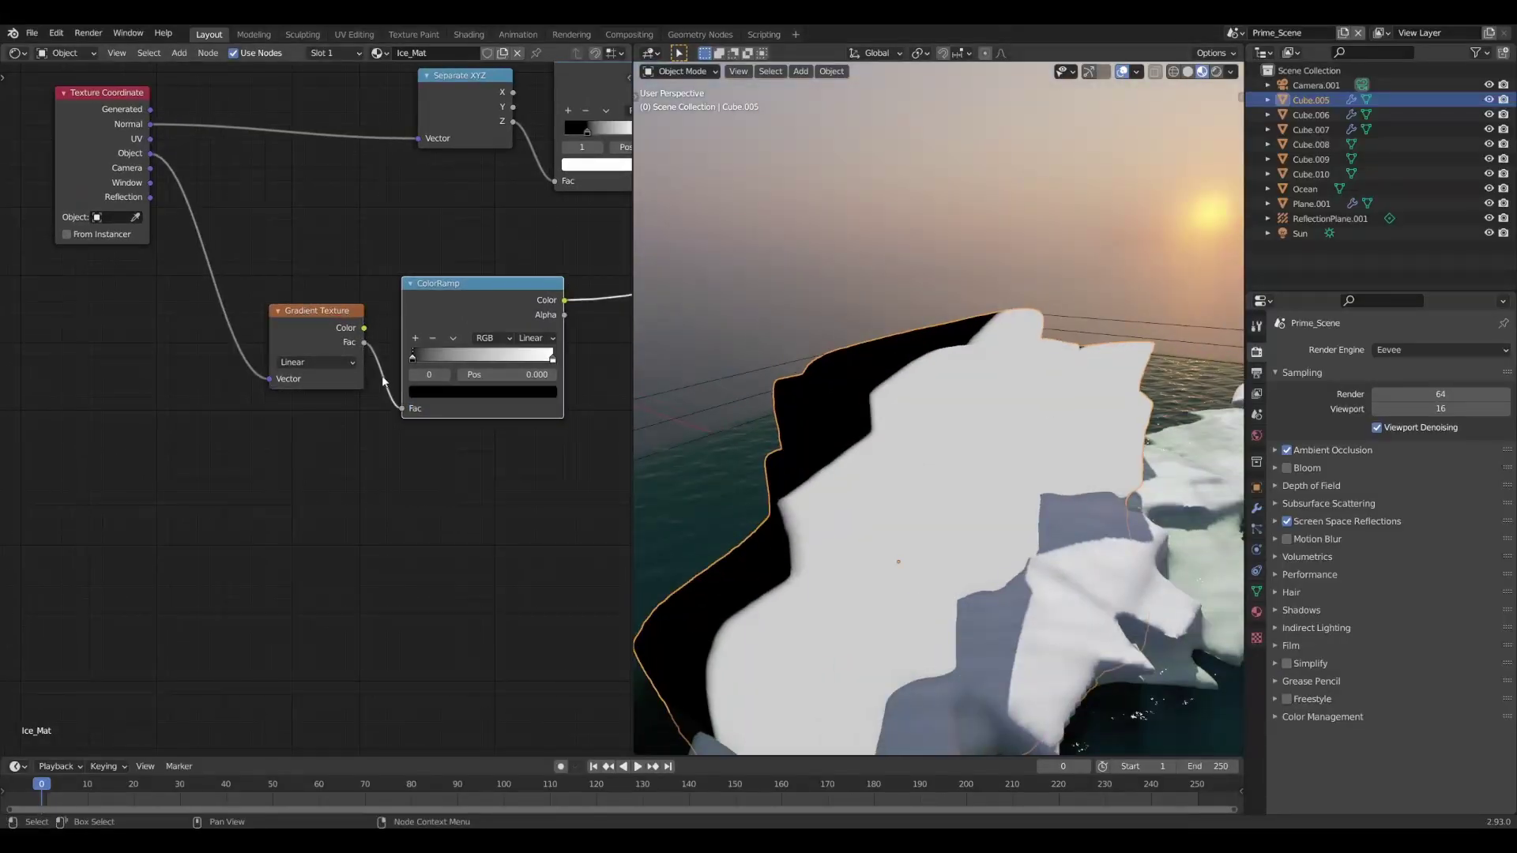
# Insert a Mapping node between the Texture Coordinate's Object output and the Gradient Texture
pyautogui.hotkey('shift', 'a')
pyautogui.press('Down')
pyautogui.press('Return')
pyautogui.click(245, 253)
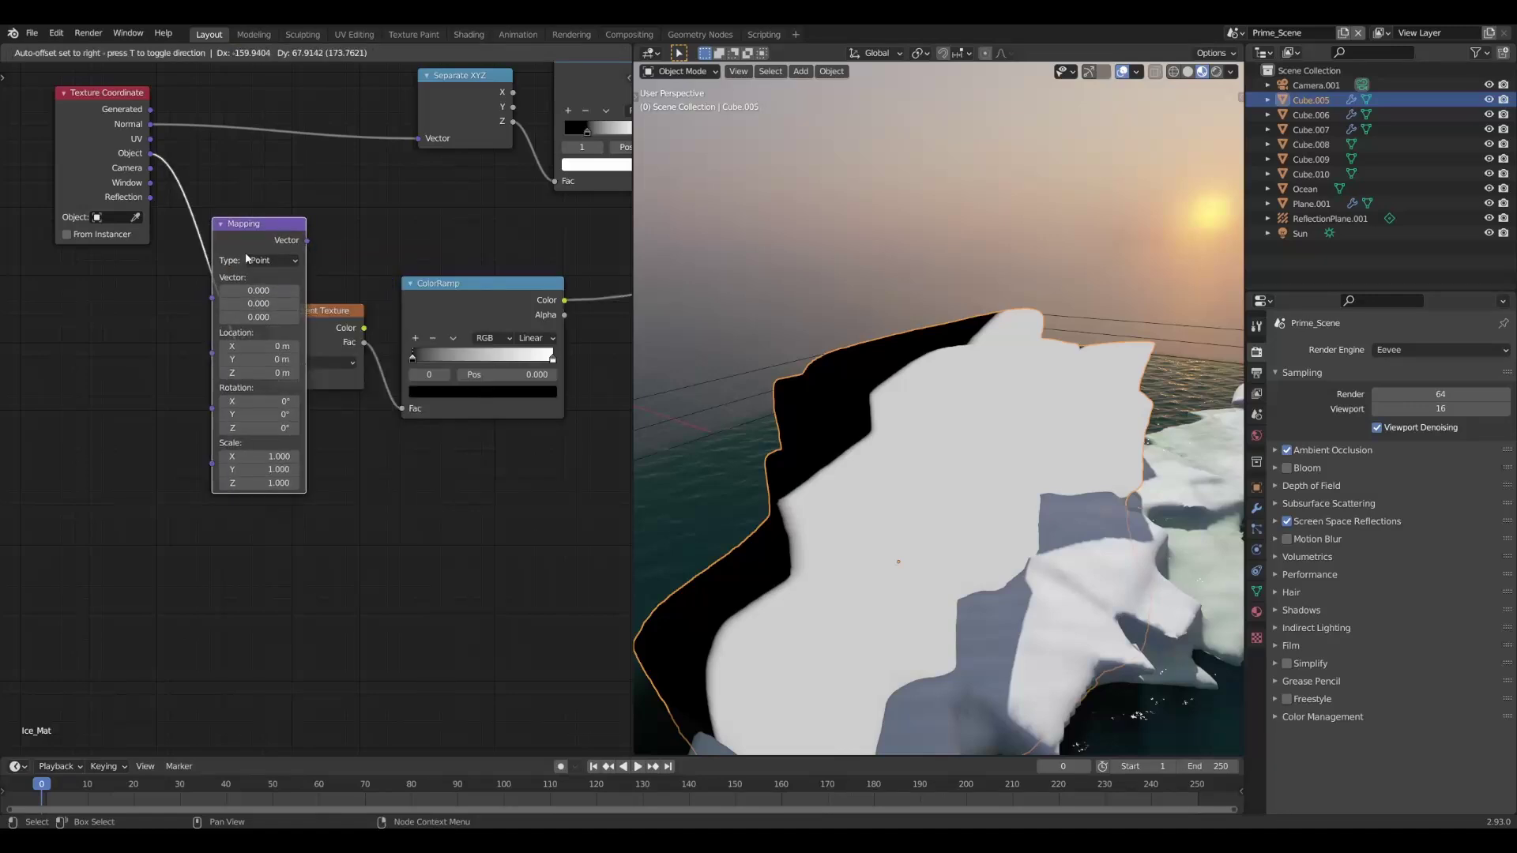
# Set the Mapping node's Y rotation to 90° and its Z scale to 0.2
pyautogui.moveTo(261, 373); pyautogui.dragTo(300, 373)
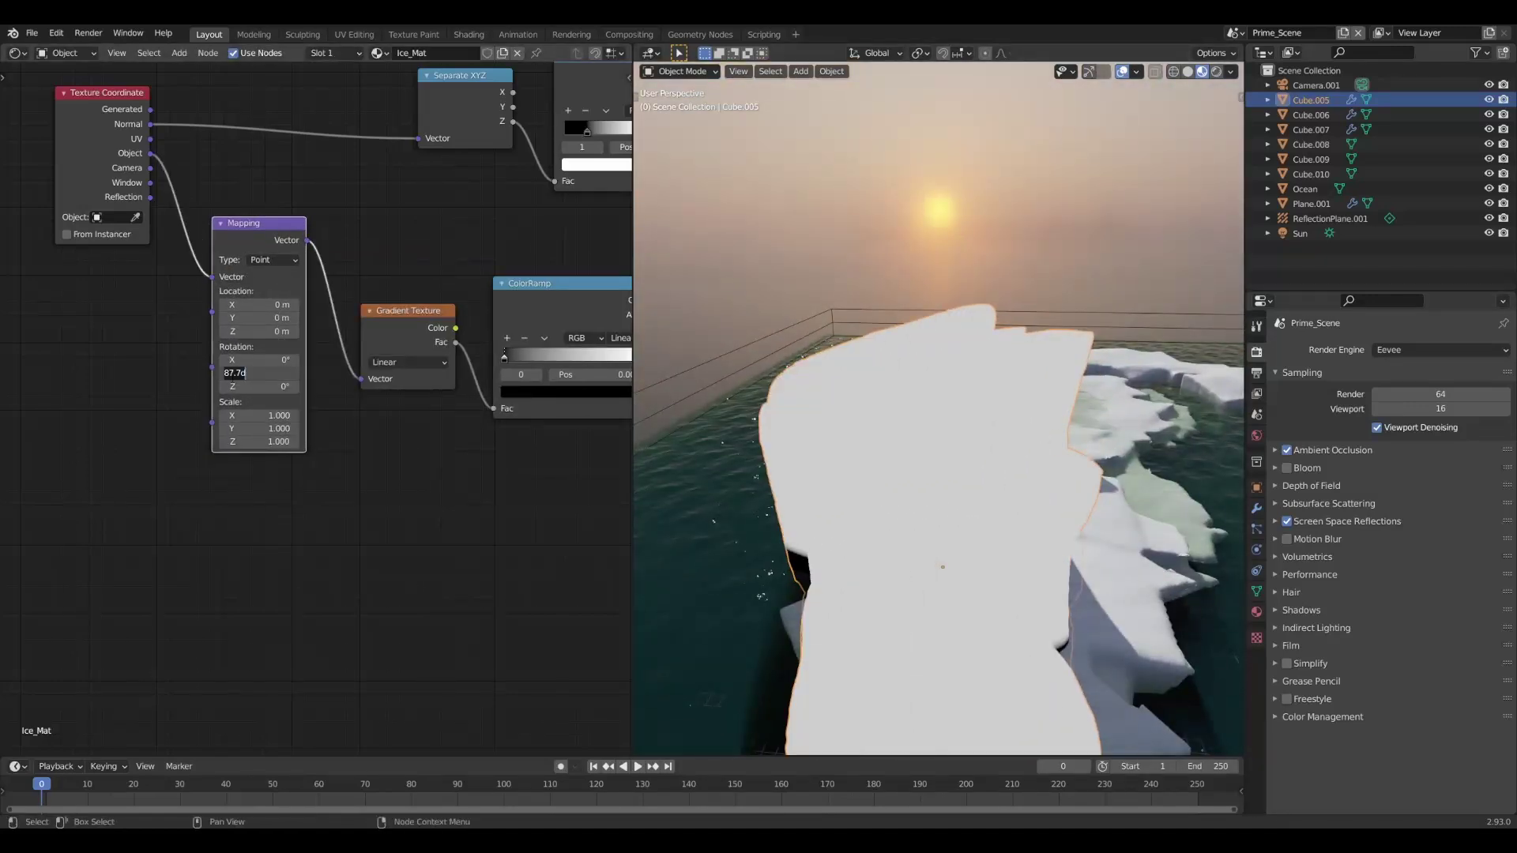
pyautogui.press('Return')
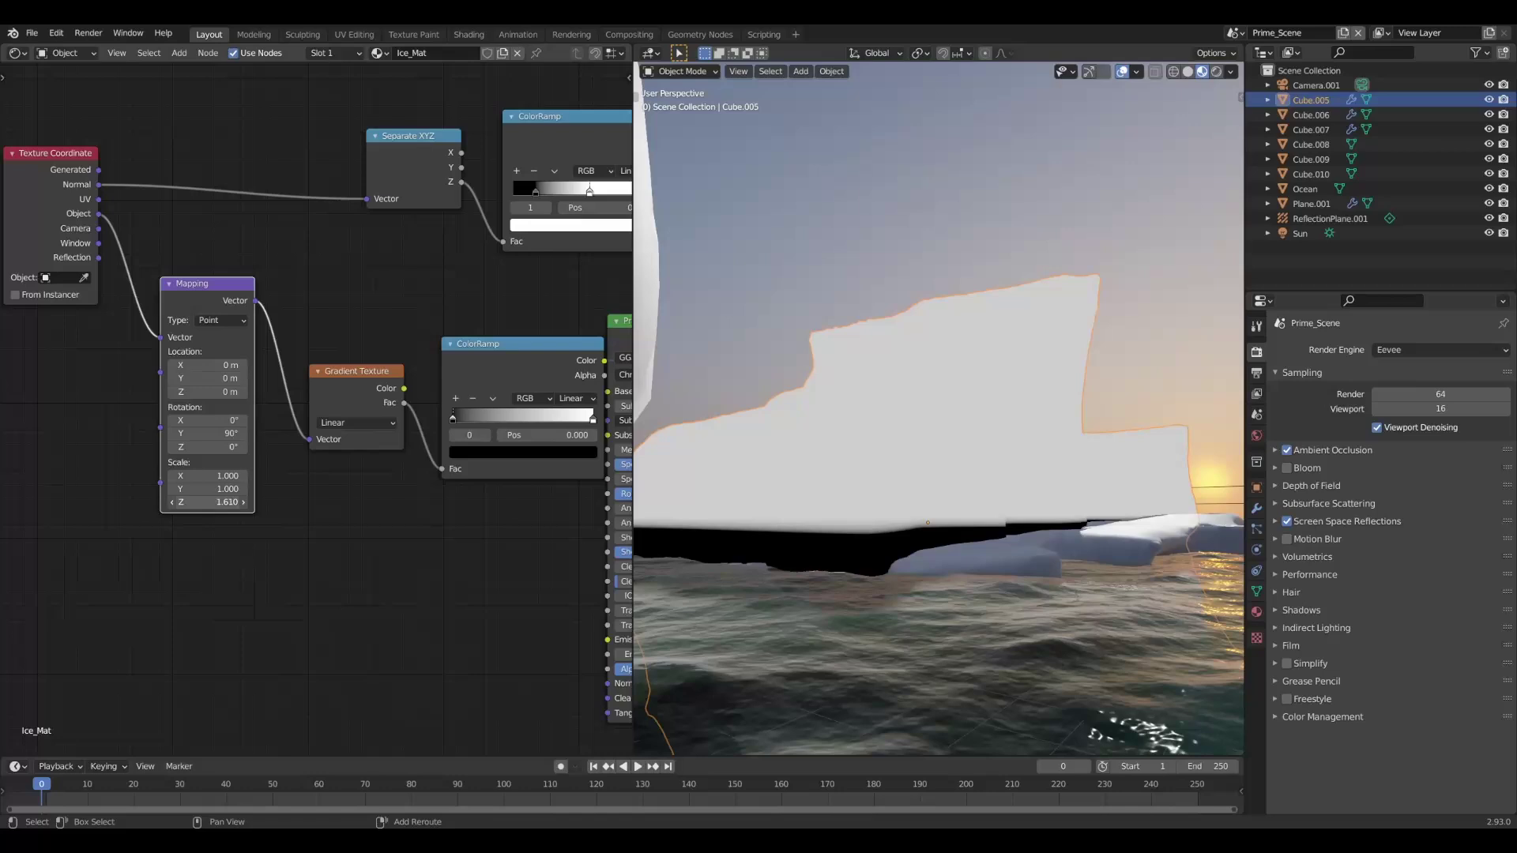
pyautogui.moveTo(210, 501)
pyautogui.mouseDown()
pyautogui.moveTo(146, 502)
pyautogui.moveTo(162, 502)
pyautogui.mouseUp()
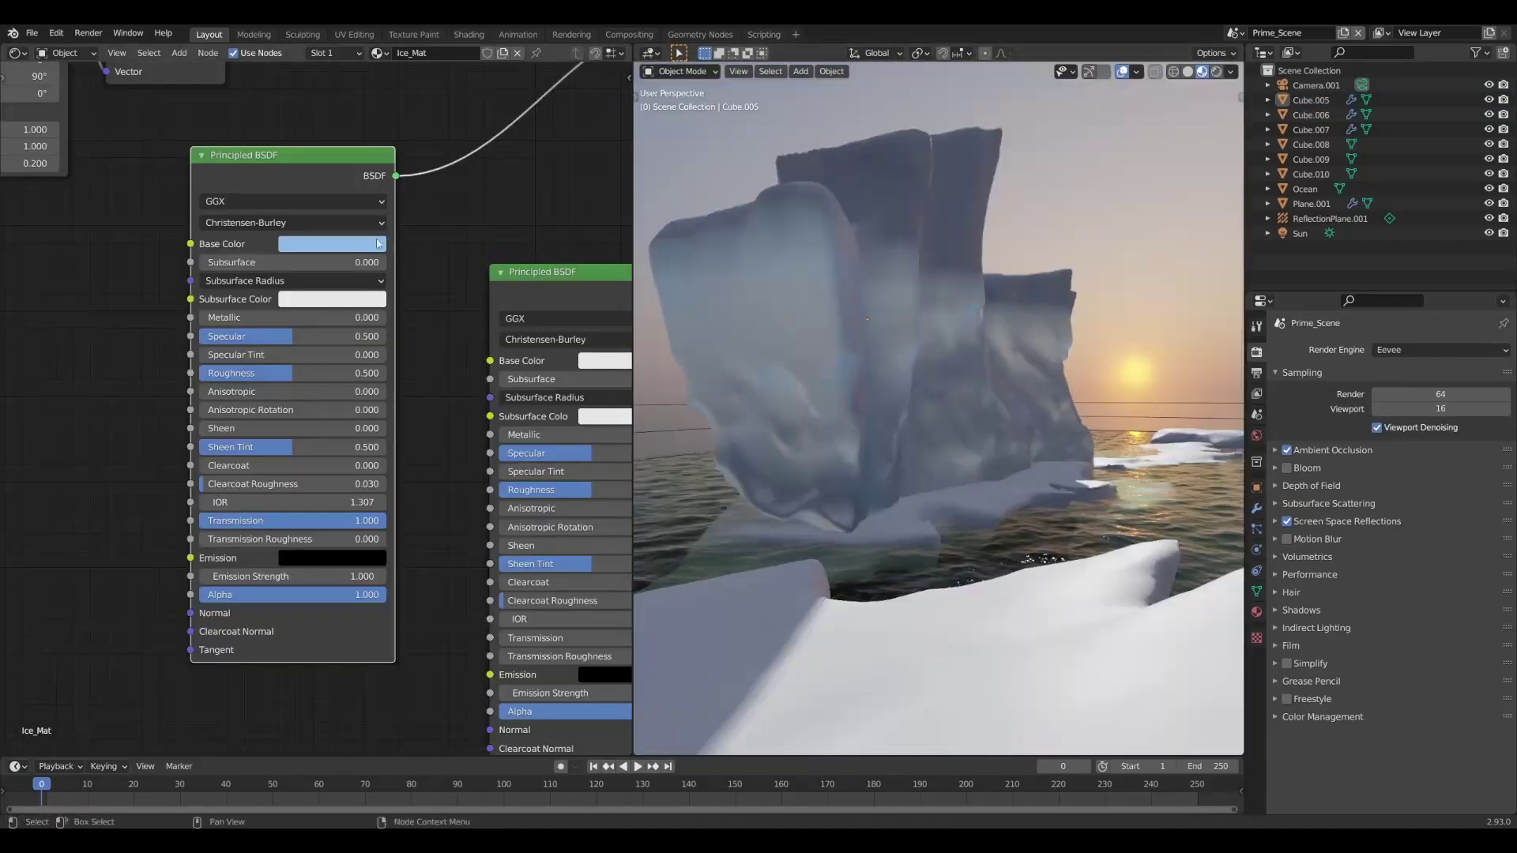
# Change the Base Color of the transmissive ice shader with IOR 1.307 to turquoise
pyautogui.click(332, 243)
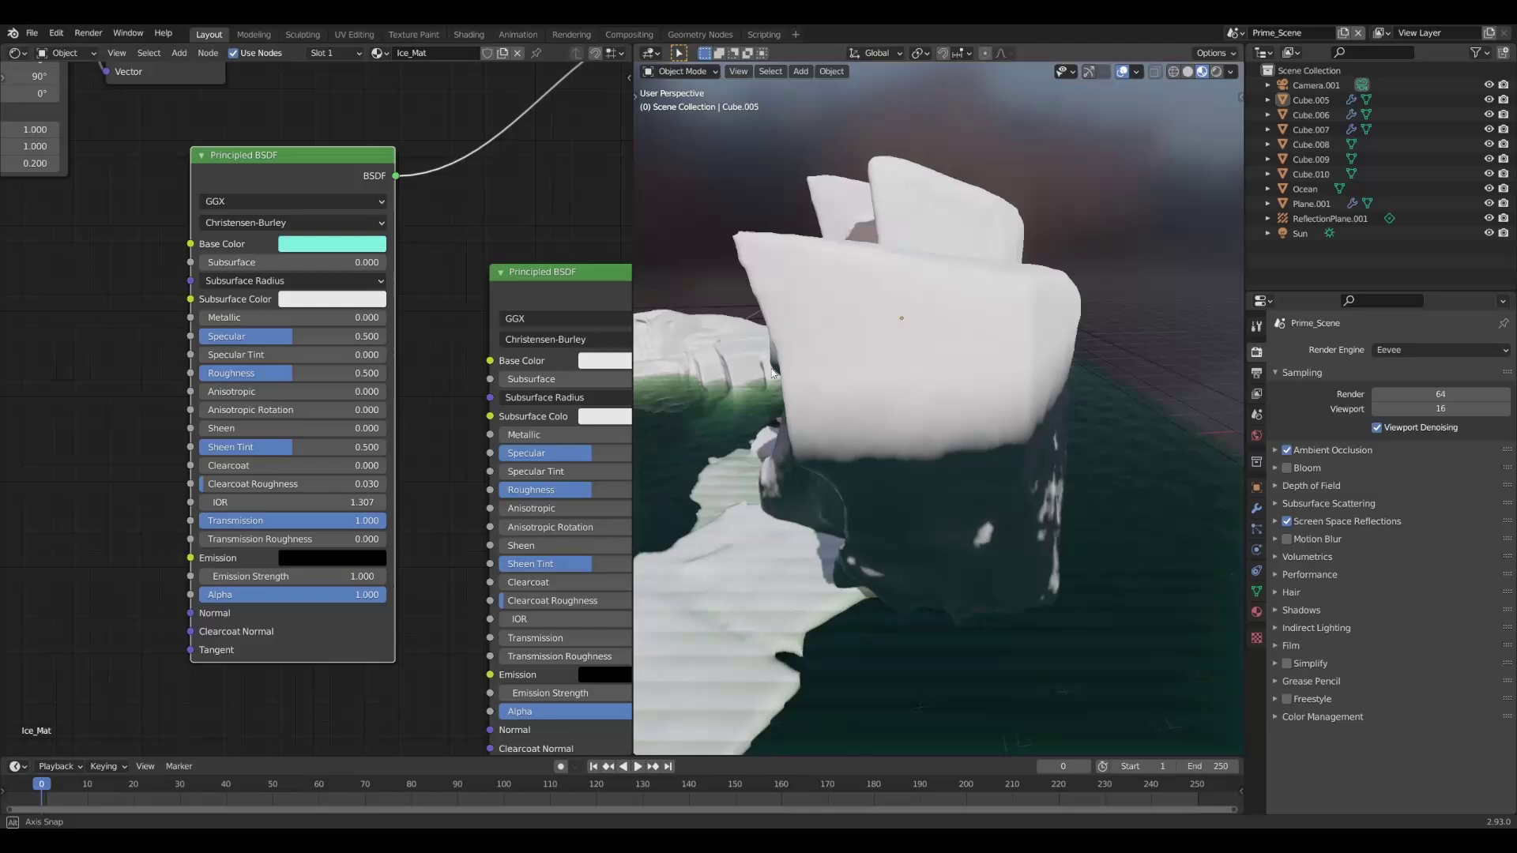
# Adjust the Base Color of the turquoise ice shader with IOR 1.307 and raise its Transmission Roughness
pyautogui.moveTo(772, 372); pyautogui.dragTo(942, 397, button='middle')
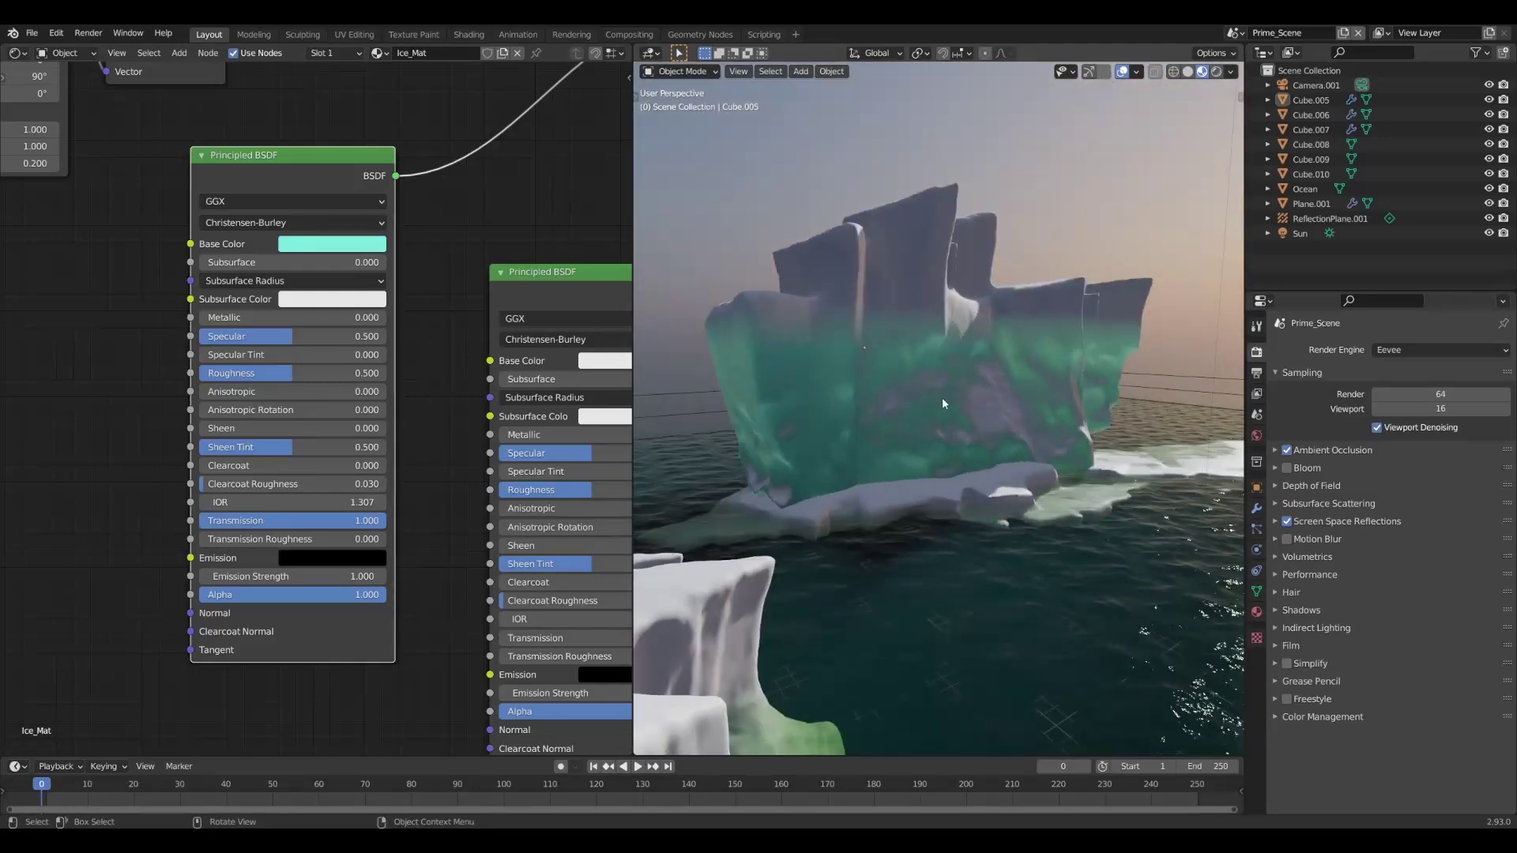
pyautogui.click(352, 244)
pyautogui.moveTo(237, 539); pyautogui.dragTo(284, 539)
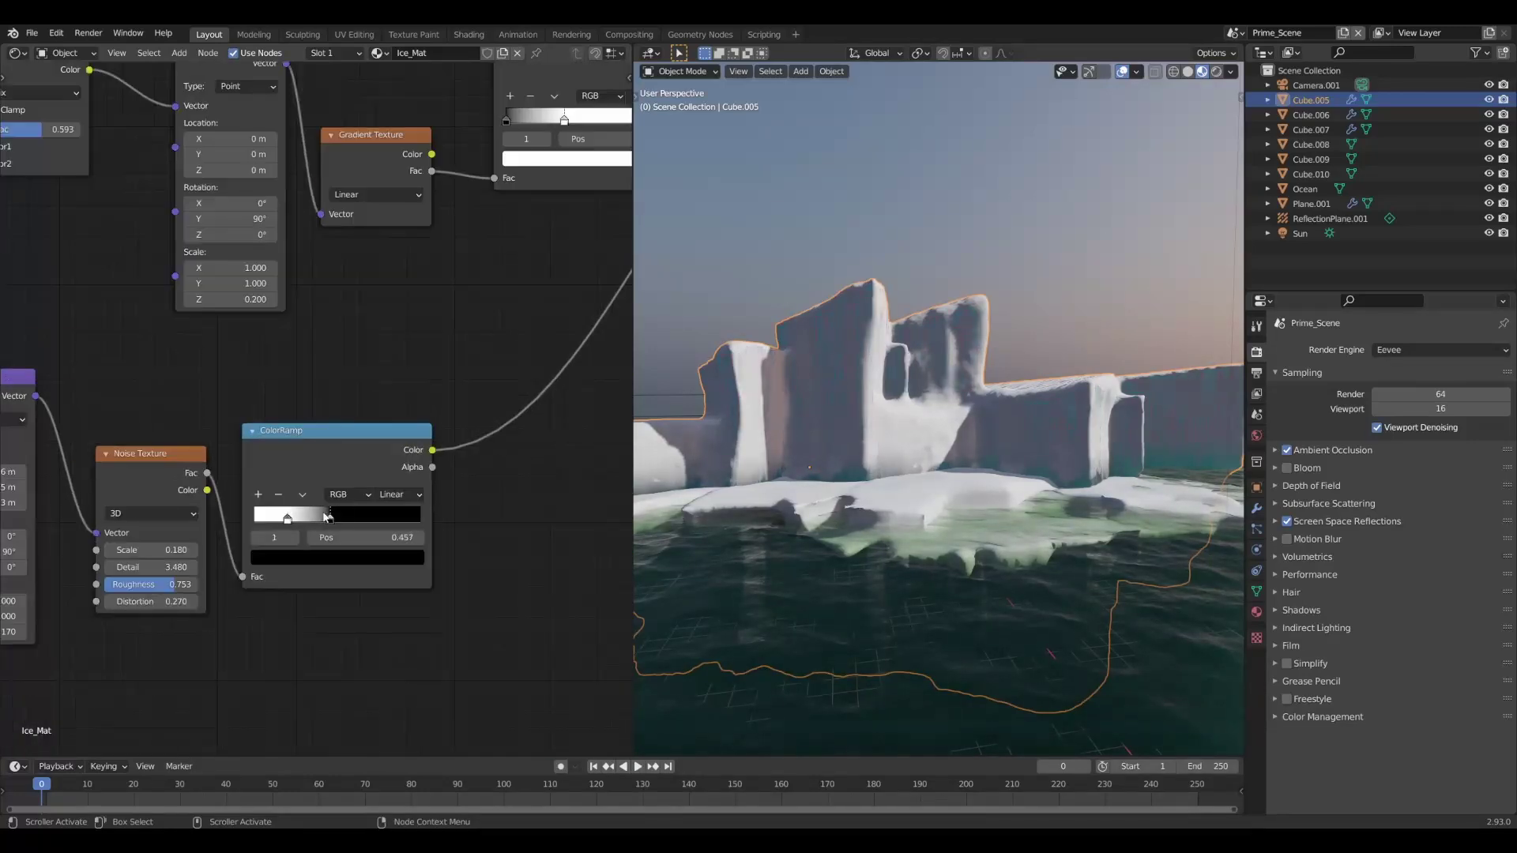
# Move the black stop of Ice_Mat's noise ColorRamp closer to the white stop, and tighten Material.009's alpha ColorRamp by moving its black stop towards white
pyautogui.moveTo(329, 517); pyautogui.dragTo(301, 518)
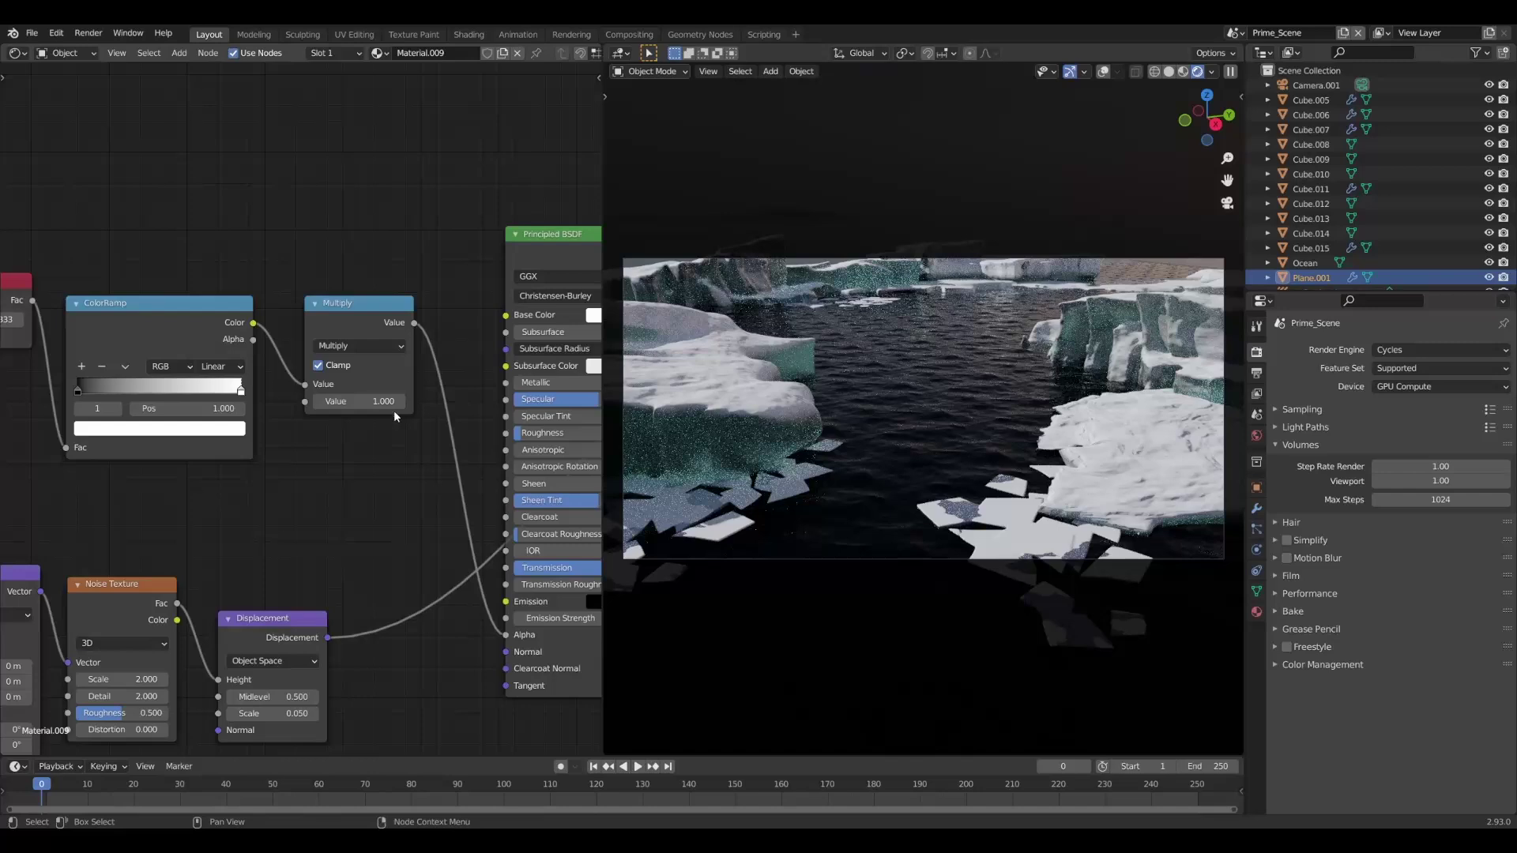
pyautogui.moveTo(77, 391); pyautogui.dragTo(185, 395)
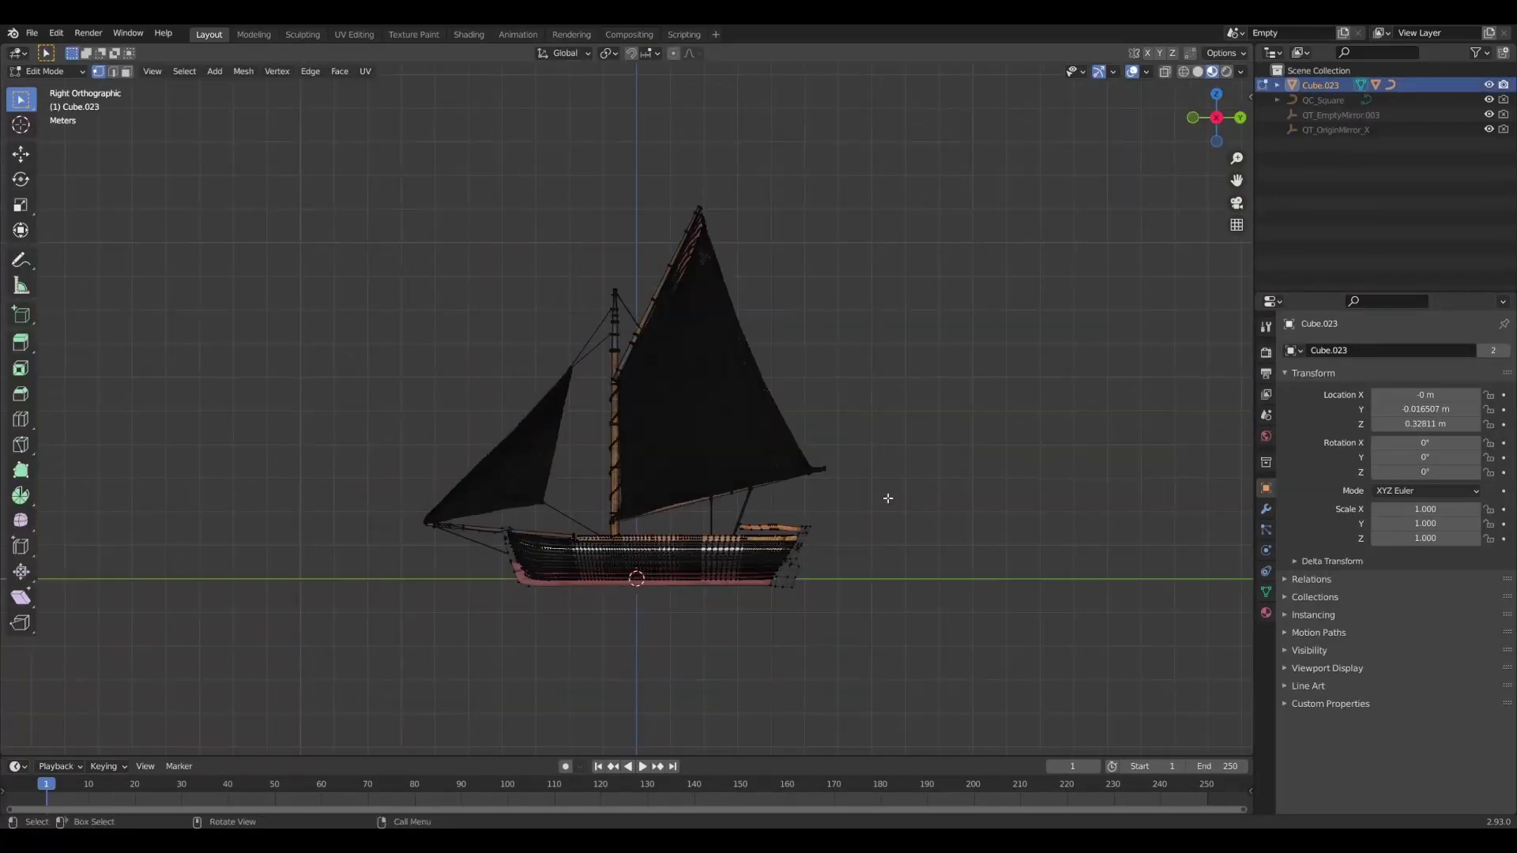
# Move the selected sailboat geometry vertically along the Z axis in side view
pyautogui.press('g')
pyautogui.press('z')
pyautogui.scroll(-3, 897, 433)
pyautogui.press('Escape')
pyautogui.press('g')
pyautogui.press('z')
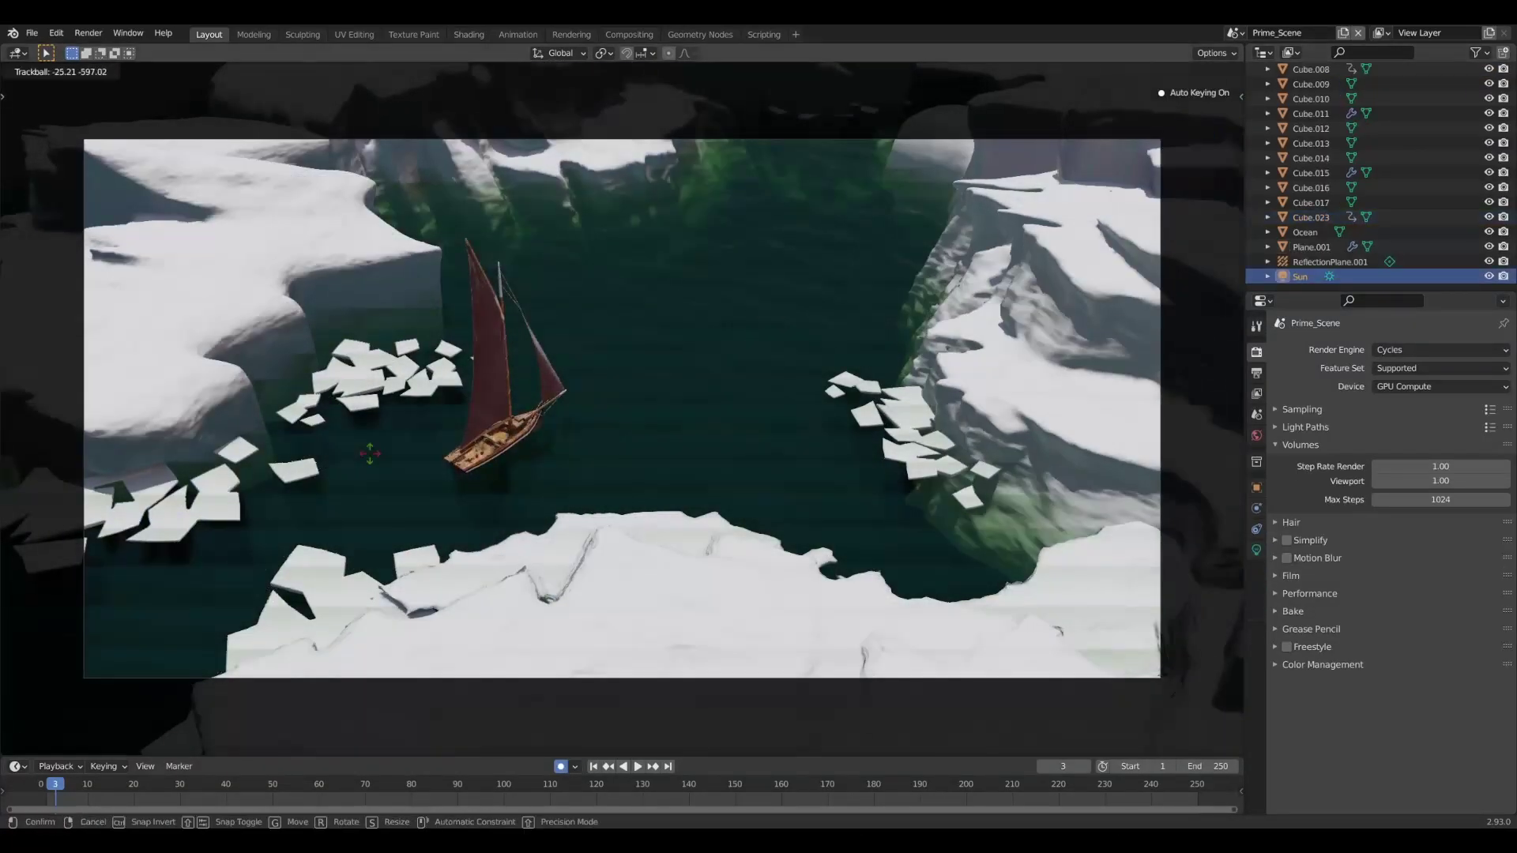
# Rotate the Sun freely with trackball rotation to change the light direction across the icebergs and sailboat
pyautogui.click(1003, 413)
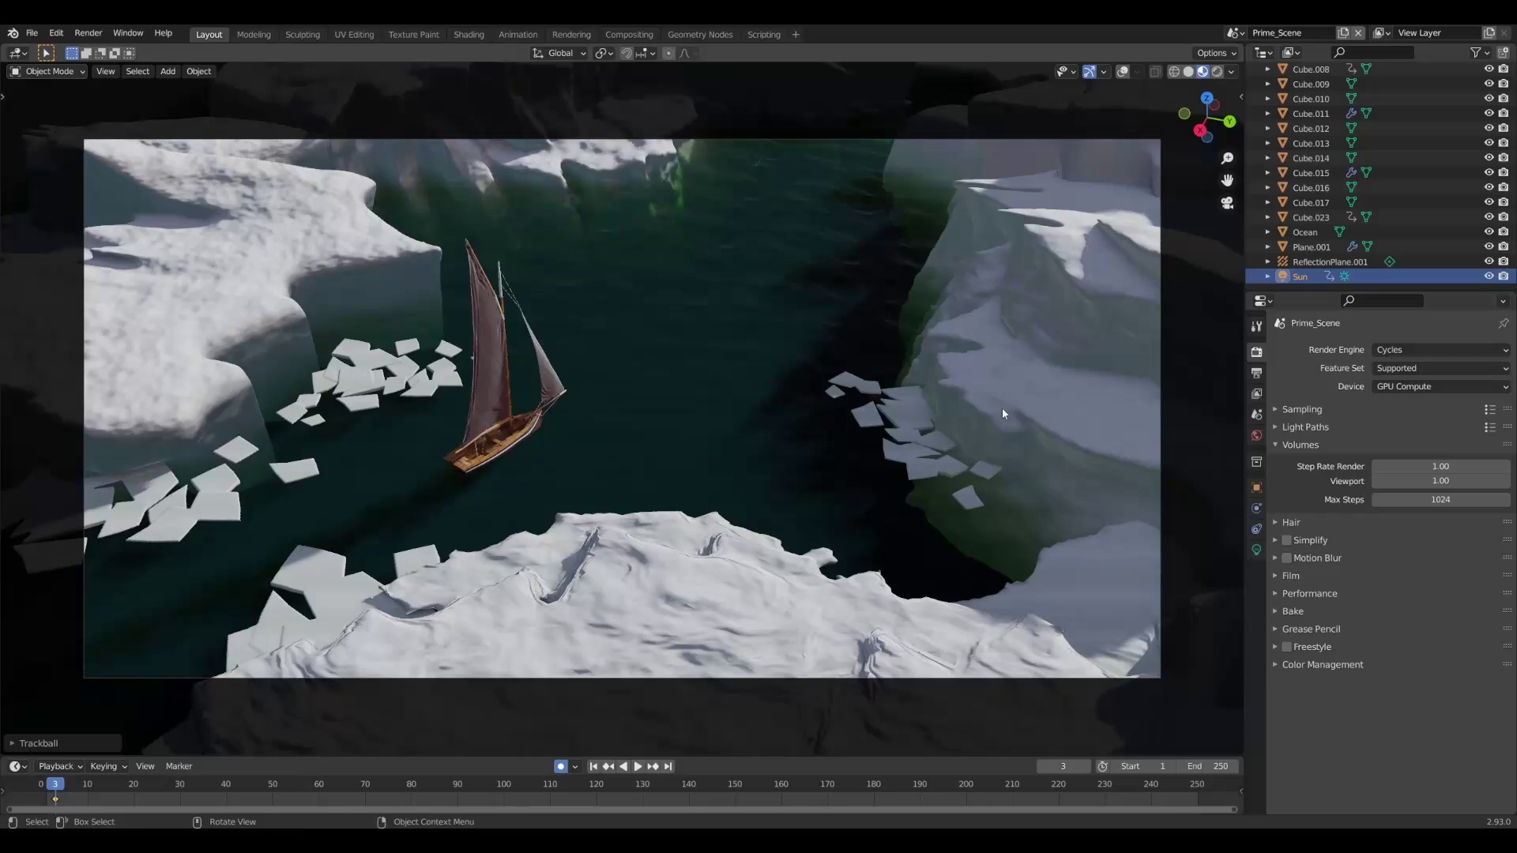
pyautogui.press('r')
pyautogui.press('r')
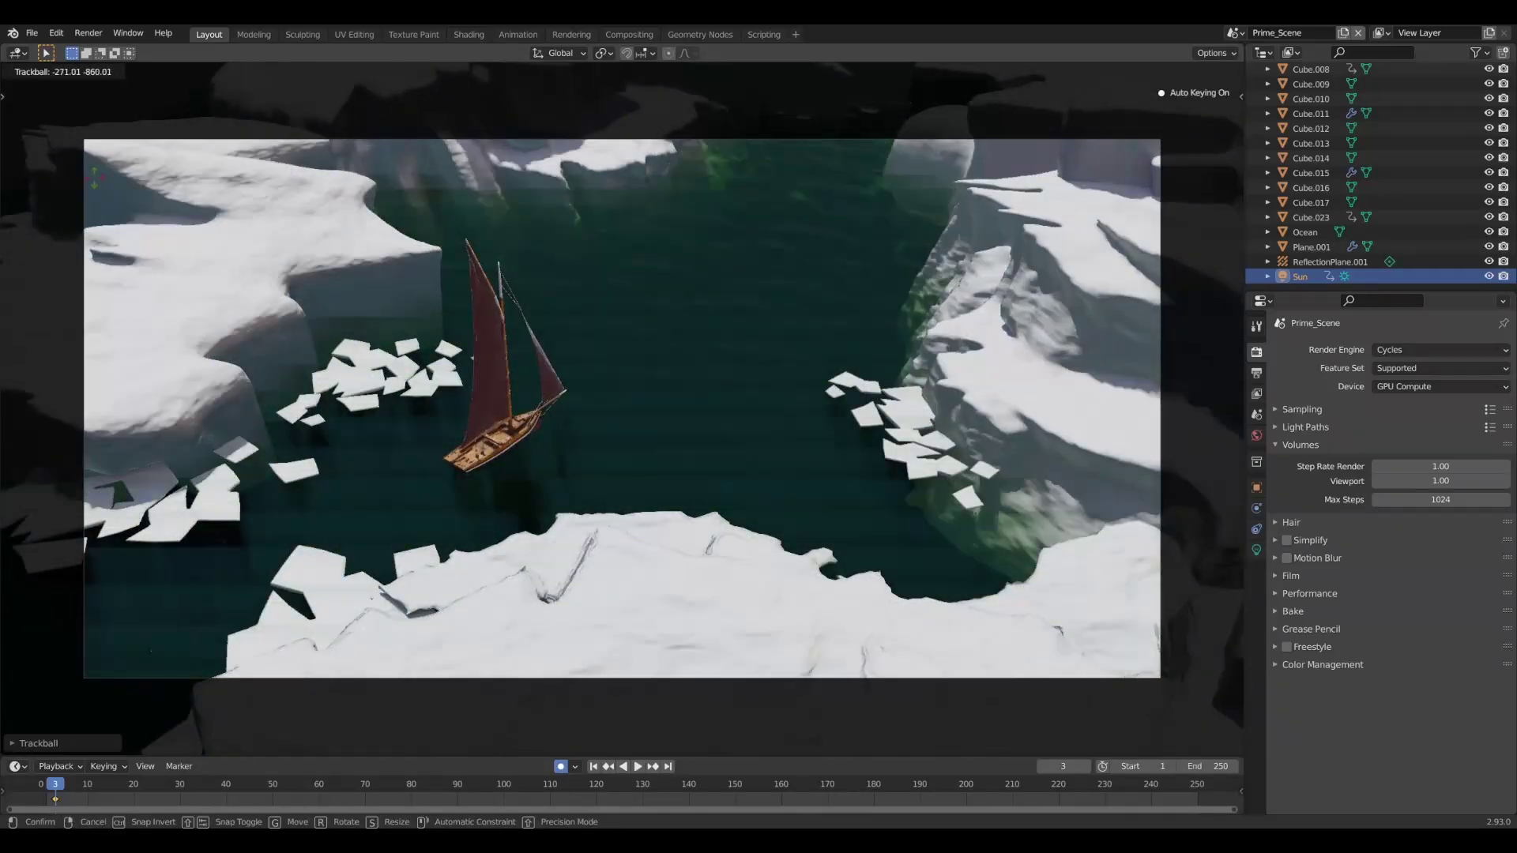
# Rotate the sailboat by about -77° around the global Z axis
pyautogui.press('r')
pyautogui.press('z')
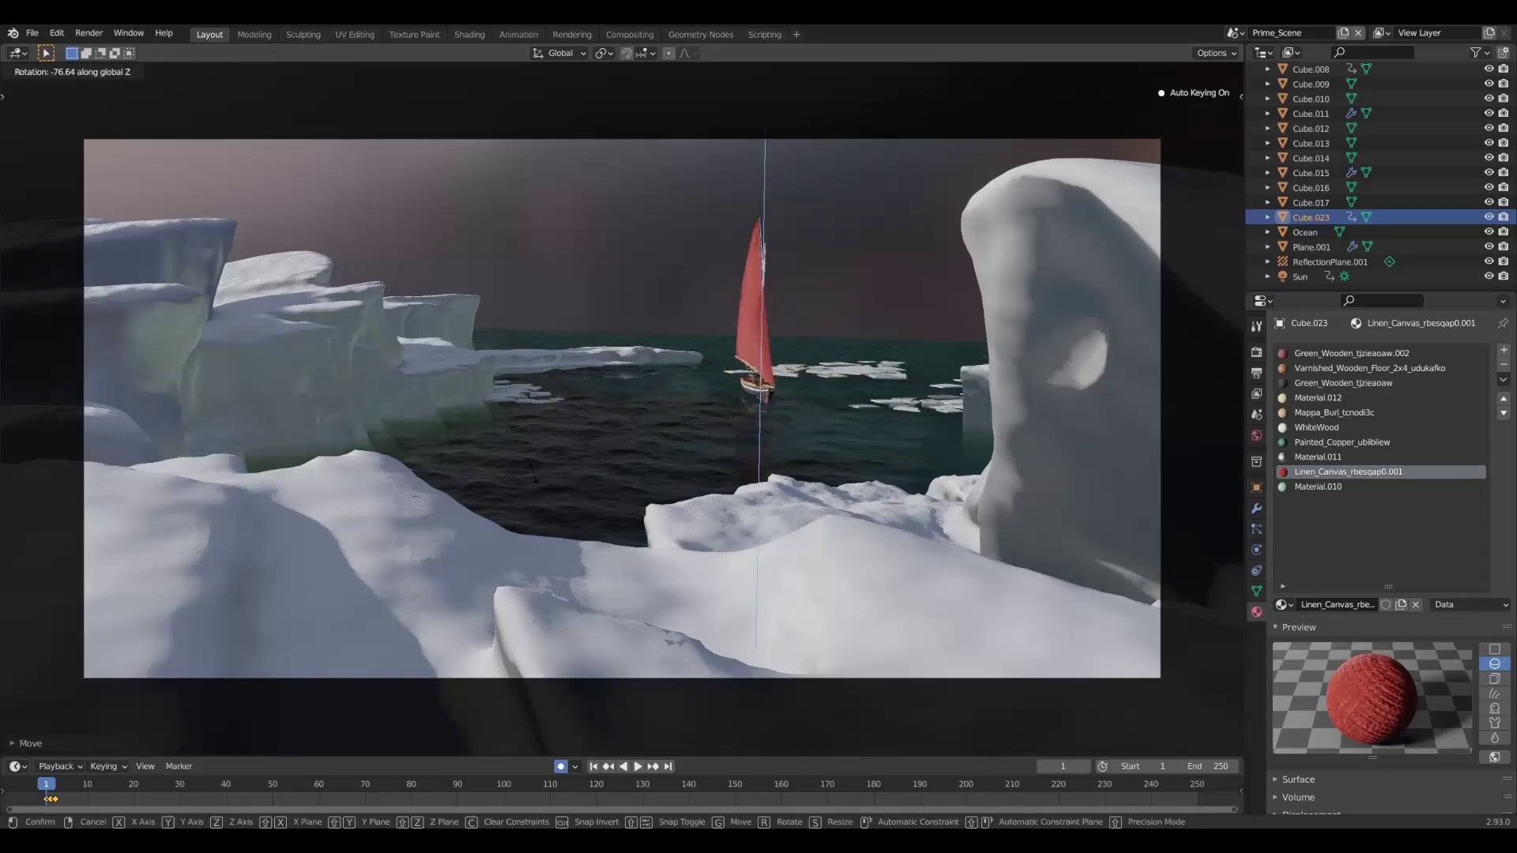
pyautogui.click(832, 386)
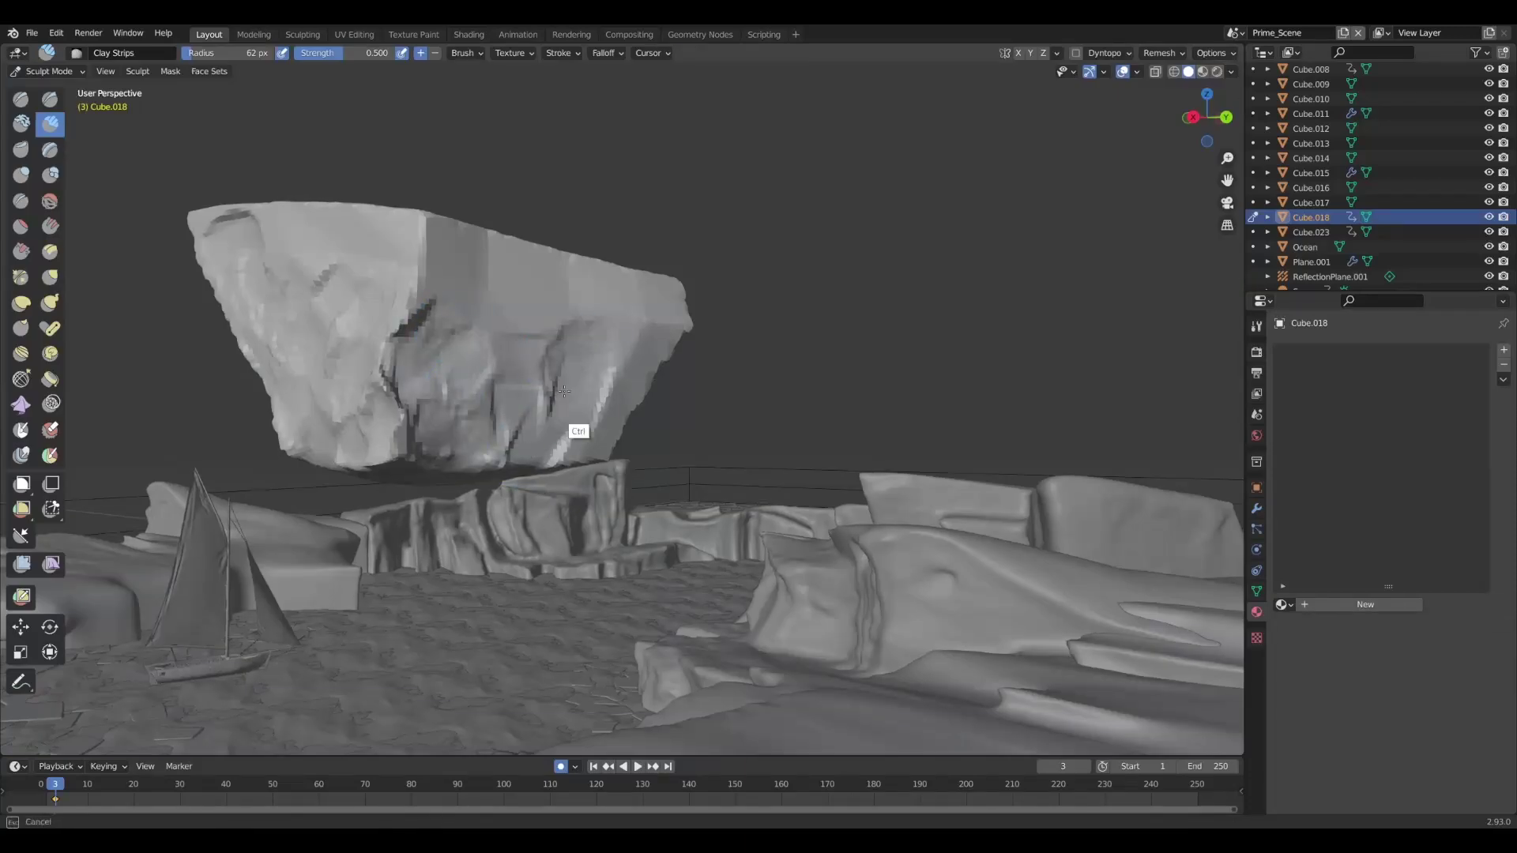
# Assign the existing Ice_Mat material to the sculpted iceberg Cube.018 and move it about 30 m with global Z locked
pyautogui.moveTo(564, 390); pyautogui.dragTo(933, 398, button='middle')
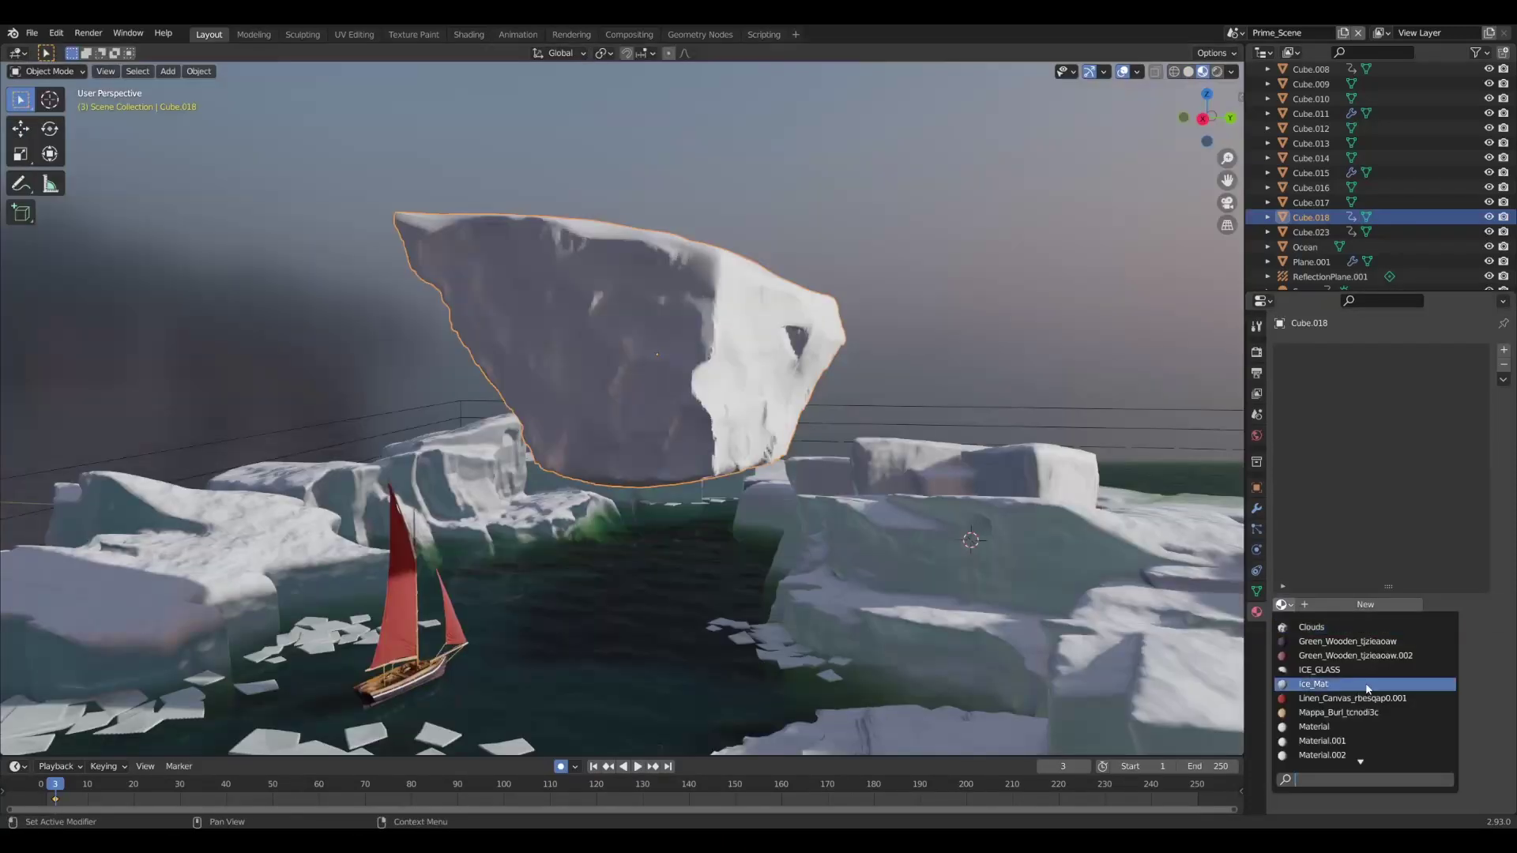
pyautogui.click(1357, 684)
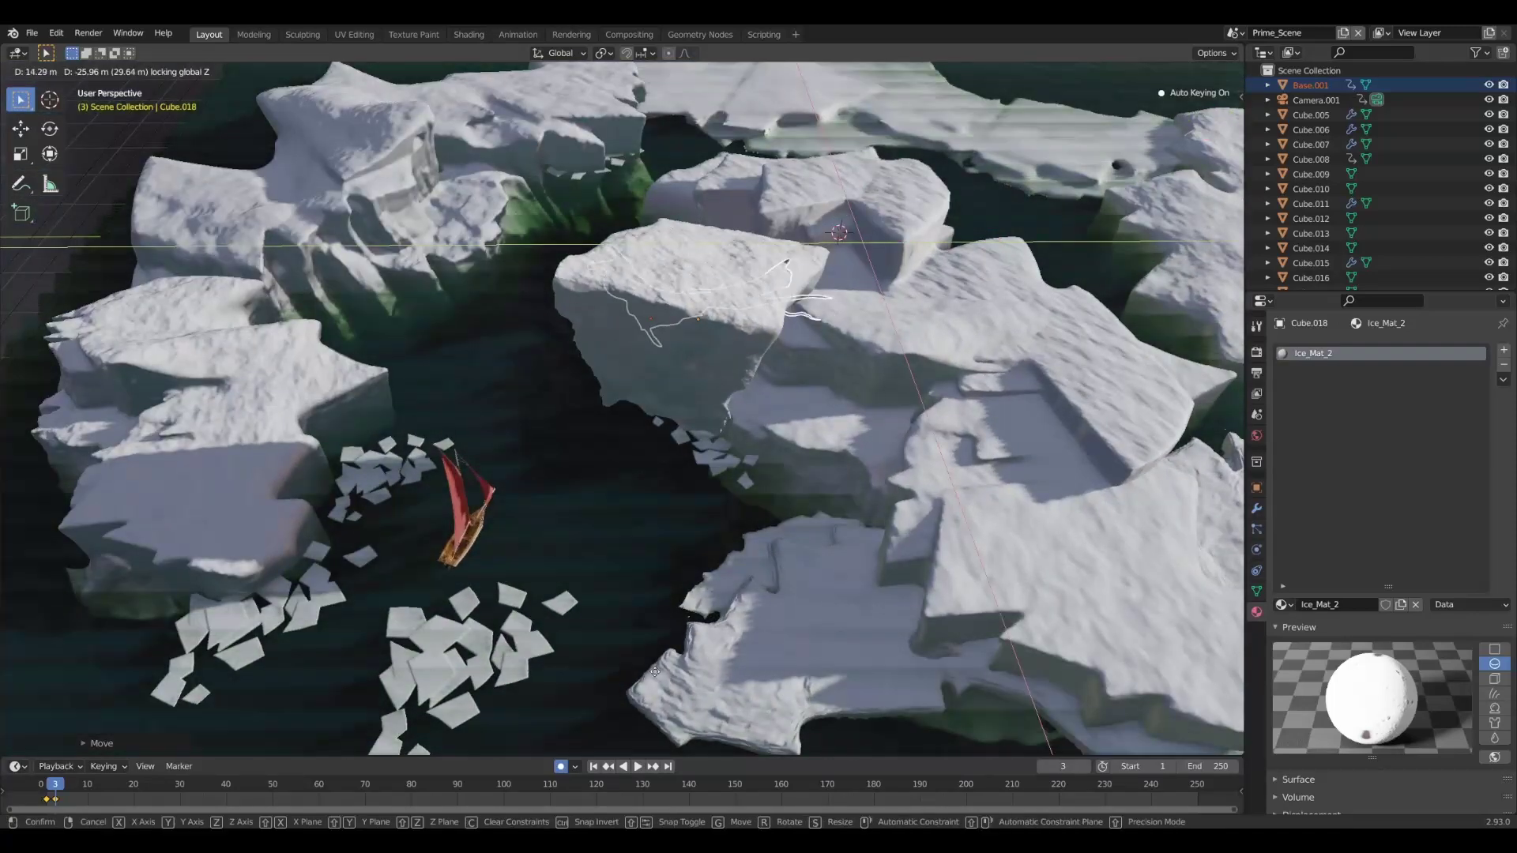
pyautogui.click(658, 600)
pyautogui.moveTo(658, 601); pyautogui.dragTo(801, 380, button='middle')
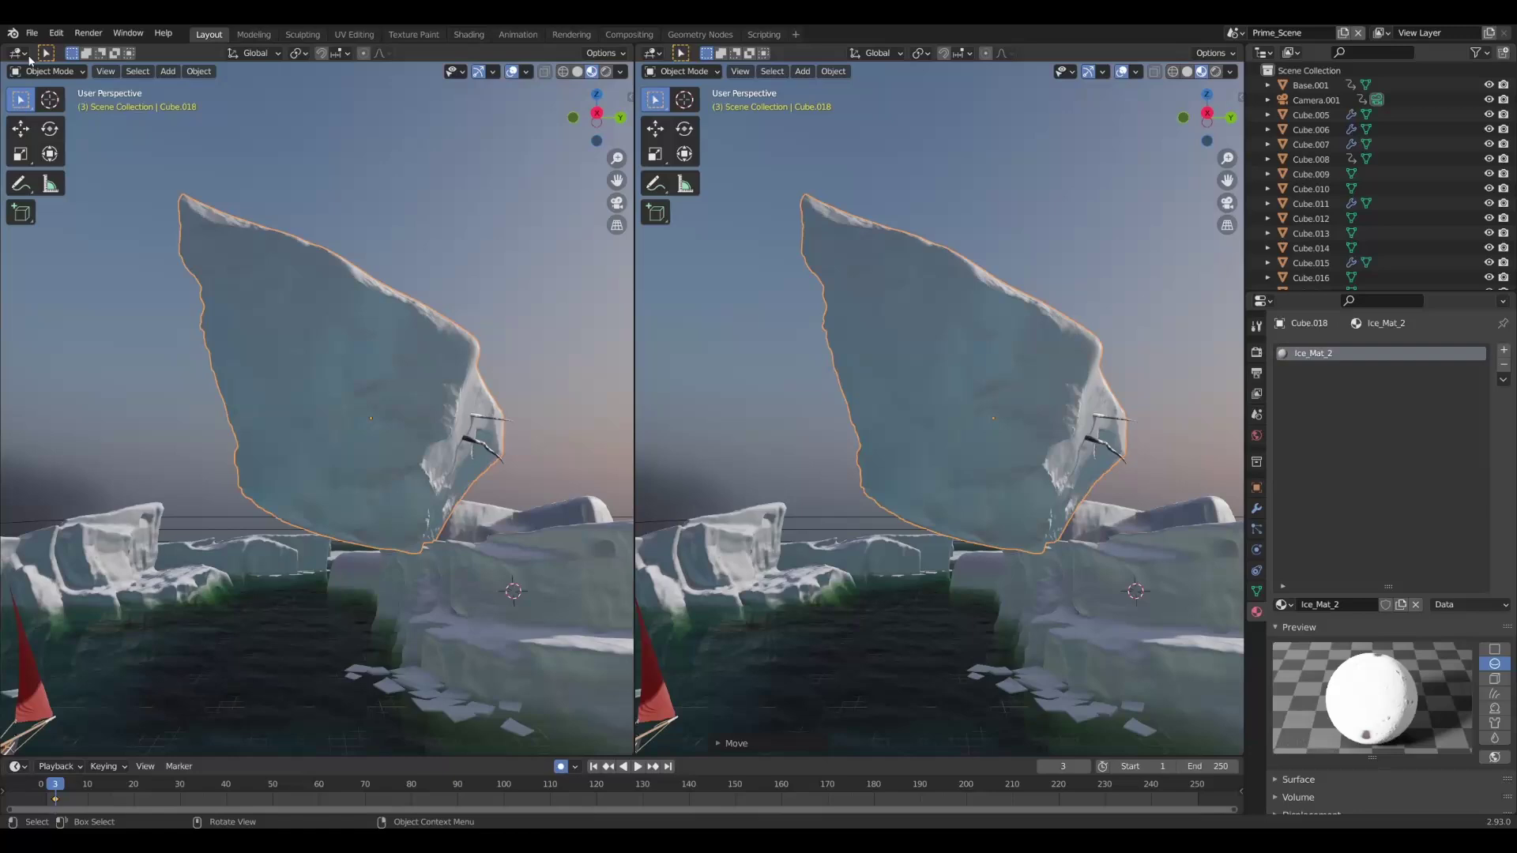
# Show Ice_Mat_2's node tree in a Shader Editor beside the 3D view
pyautogui.click(18, 53)
pyautogui.click(56, 190)
pyautogui.scroll(5, 357, 401)
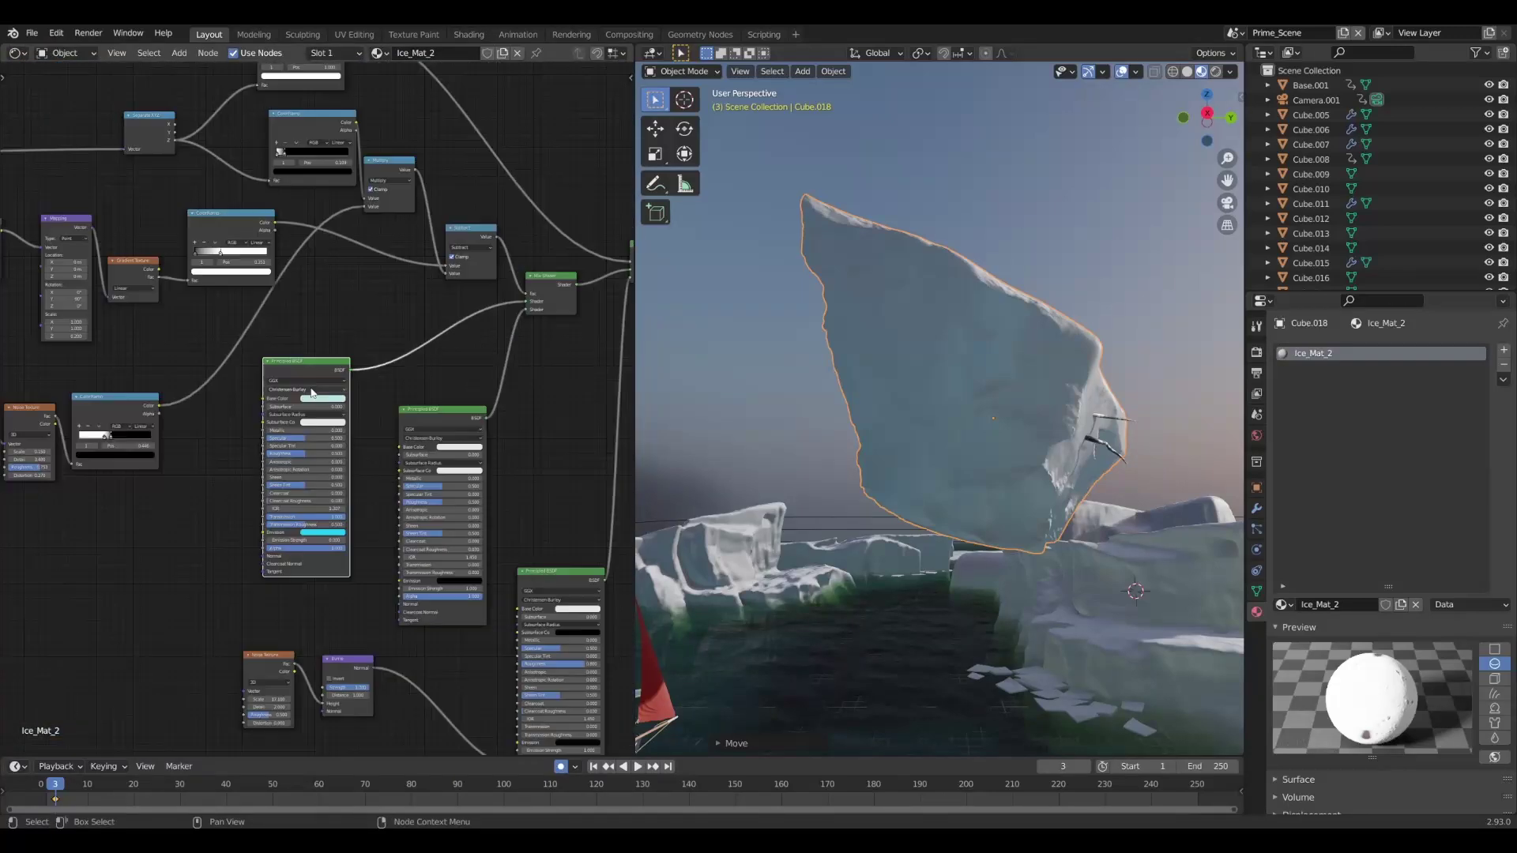
pyautogui.scroll(-10, 1382, 474)
pyautogui.scroll(4, 932, 355)
# Enable Screen Space Refraction in the settings of the Ice_Mat material on iceberg Cube.007, and reselect iceberg Cube.018
pyautogui.click(692, 530)
pyautogui.click(1376, 734)
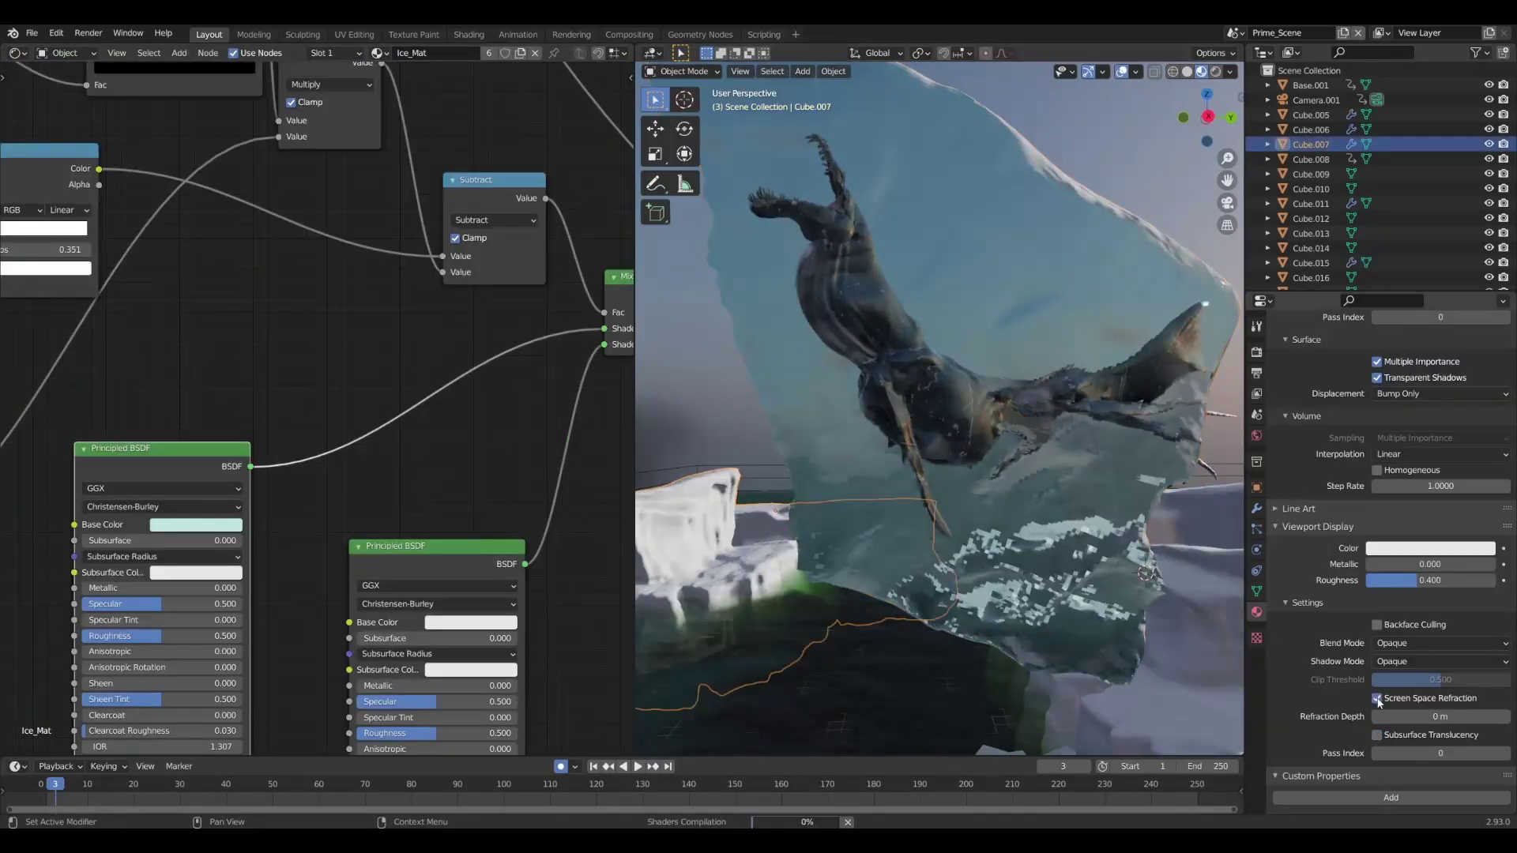
pyautogui.click(1376, 698)
pyautogui.click(907, 651)
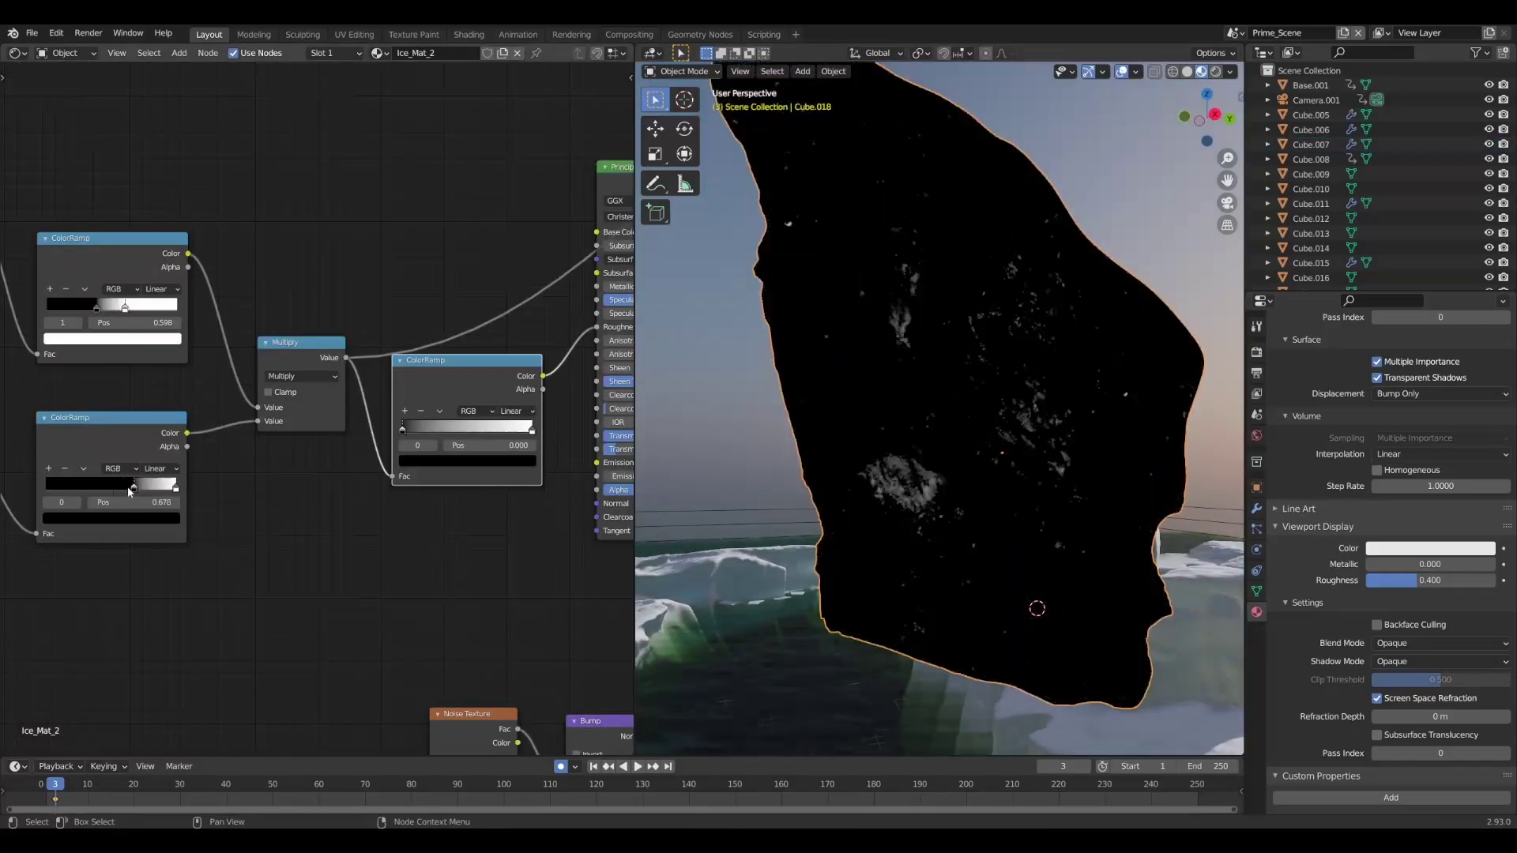
# Fine-tune a ColorRamp stop in the Ice_Mat_2 nodes that drive the ice shader's roughness
pyautogui.scroll(4, 387, 462)
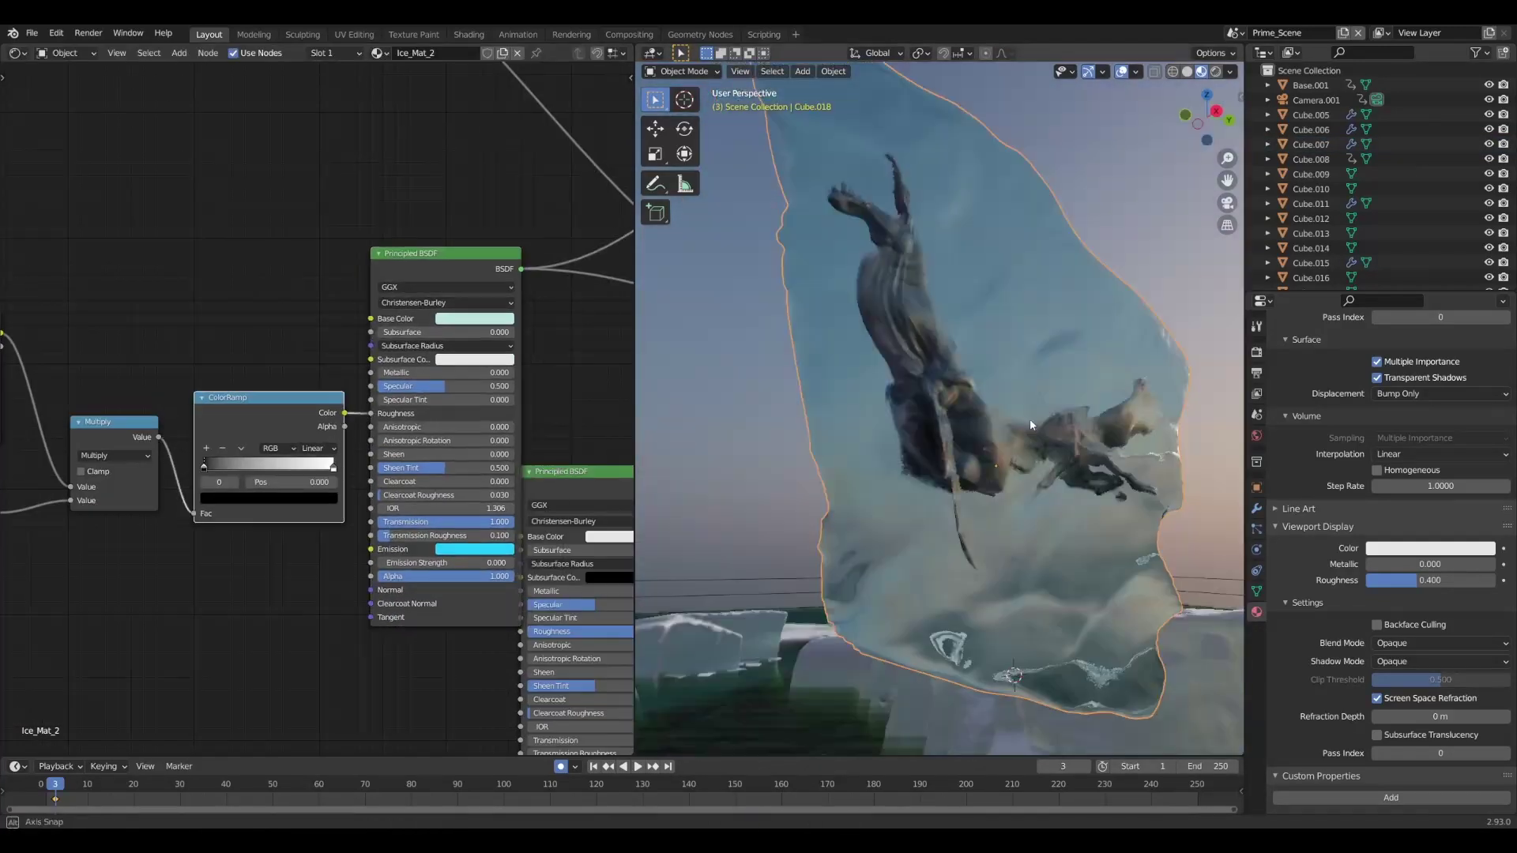
pyautogui.moveTo(39, 545); pyautogui.dragTo(340, 466, button='middle')
pyautogui.moveTo(239, 283); pyautogui.dragTo(229, 283)
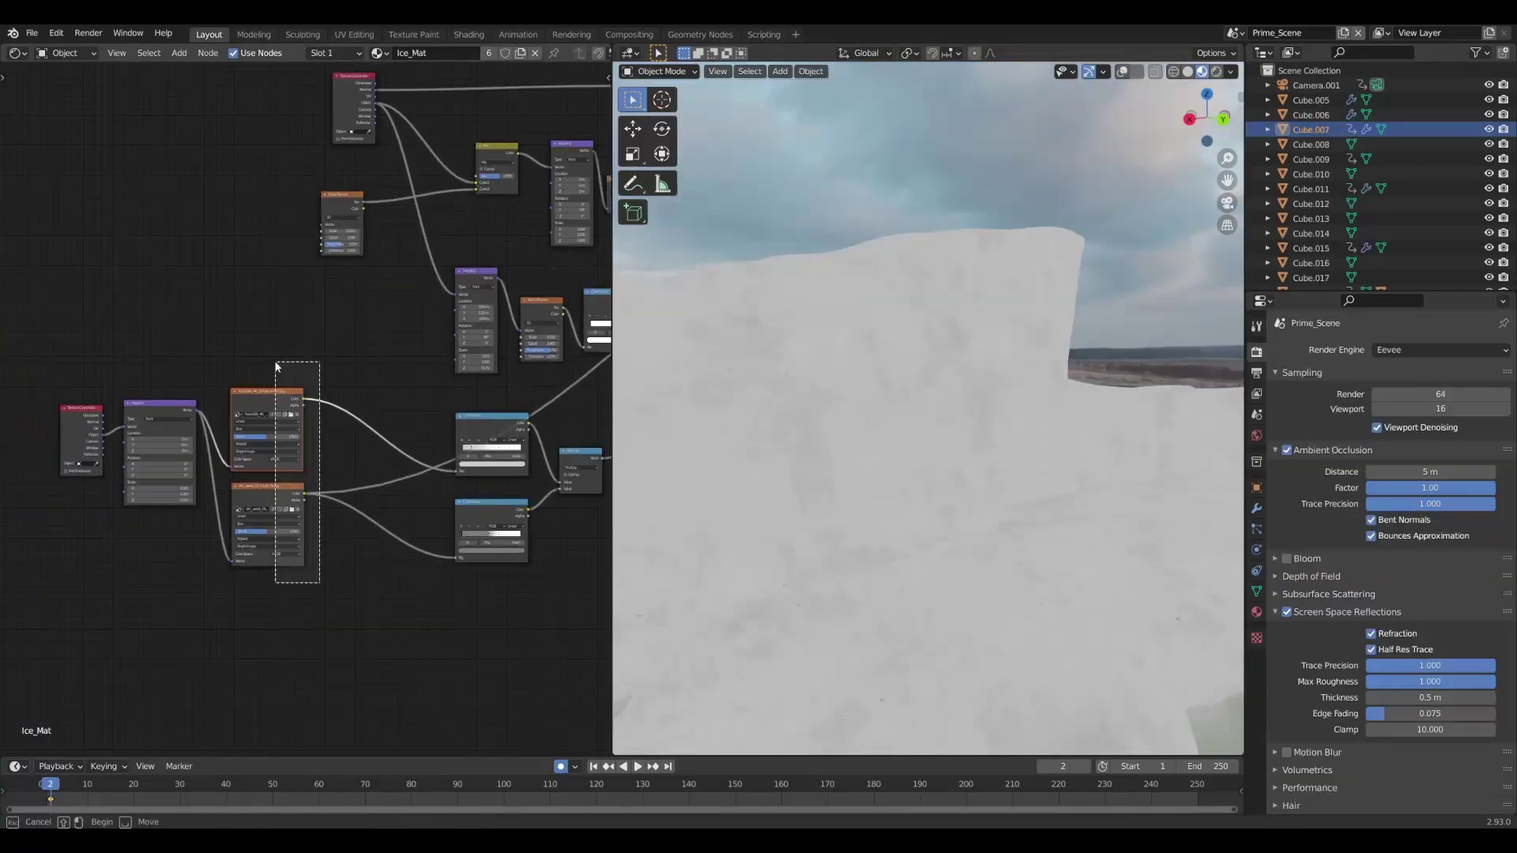
# Preview the output of an Ice_Mat texture node on the iceberg, and inspect the arctic scene from several angles
pyautogui.scroll(3, 274, 360)
pyautogui.keyDown('ctrl'); pyautogui.keyDown('shift'); pyautogui.click(458, 401); pyautogui.keyUp('shift'); pyautogui.keyUp('ctrl')
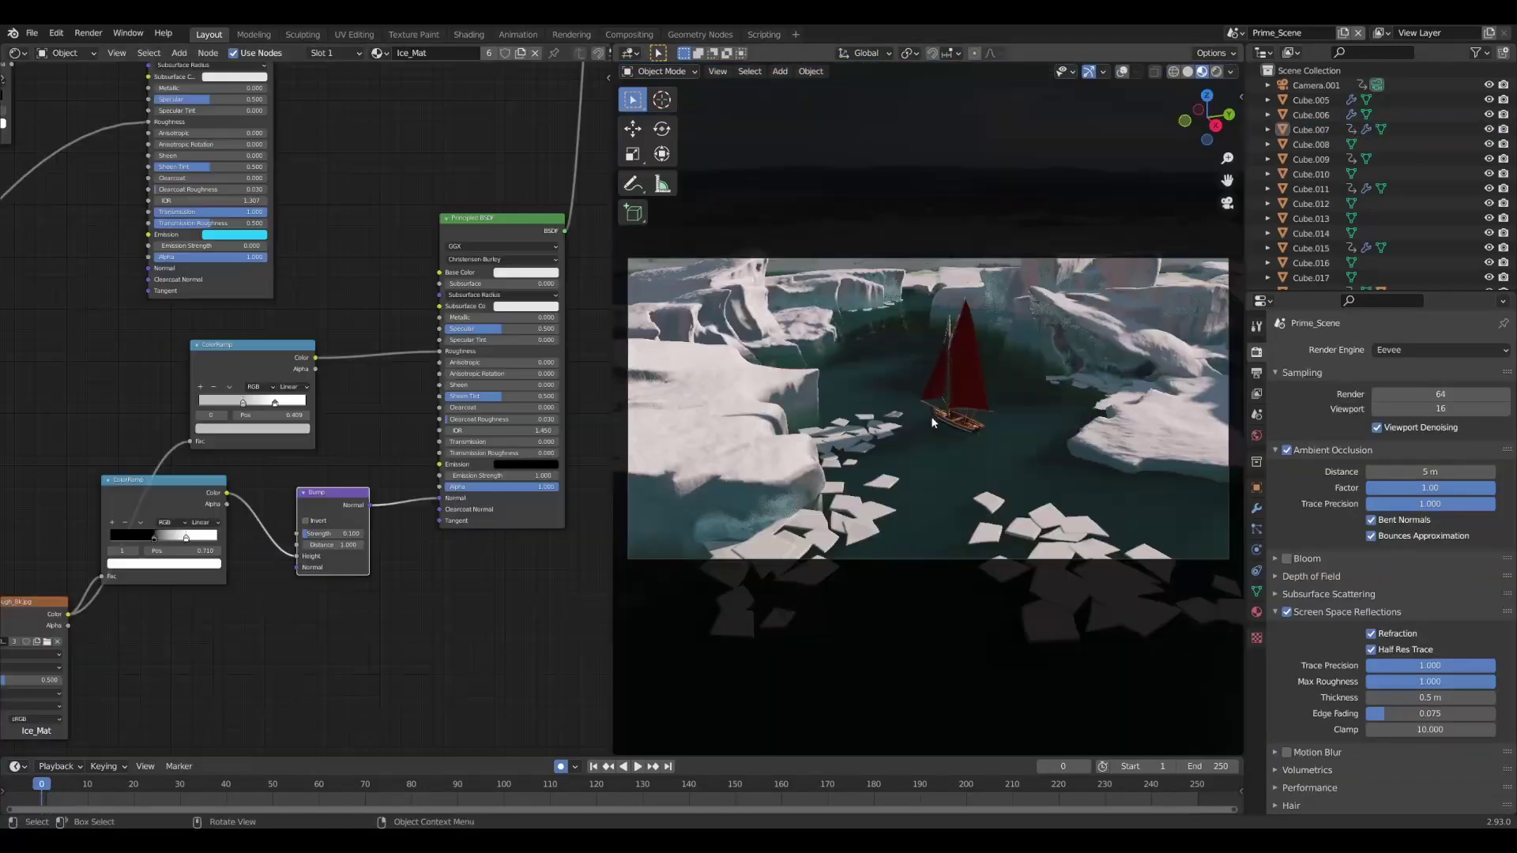
pyautogui.moveTo(830, 371)
pyautogui.mouseDown(button='middle')
pyautogui.moveTo(860, 370)
pyautogui.moveTo(837, 371)
pyautogui.mouseUp(button='middle')
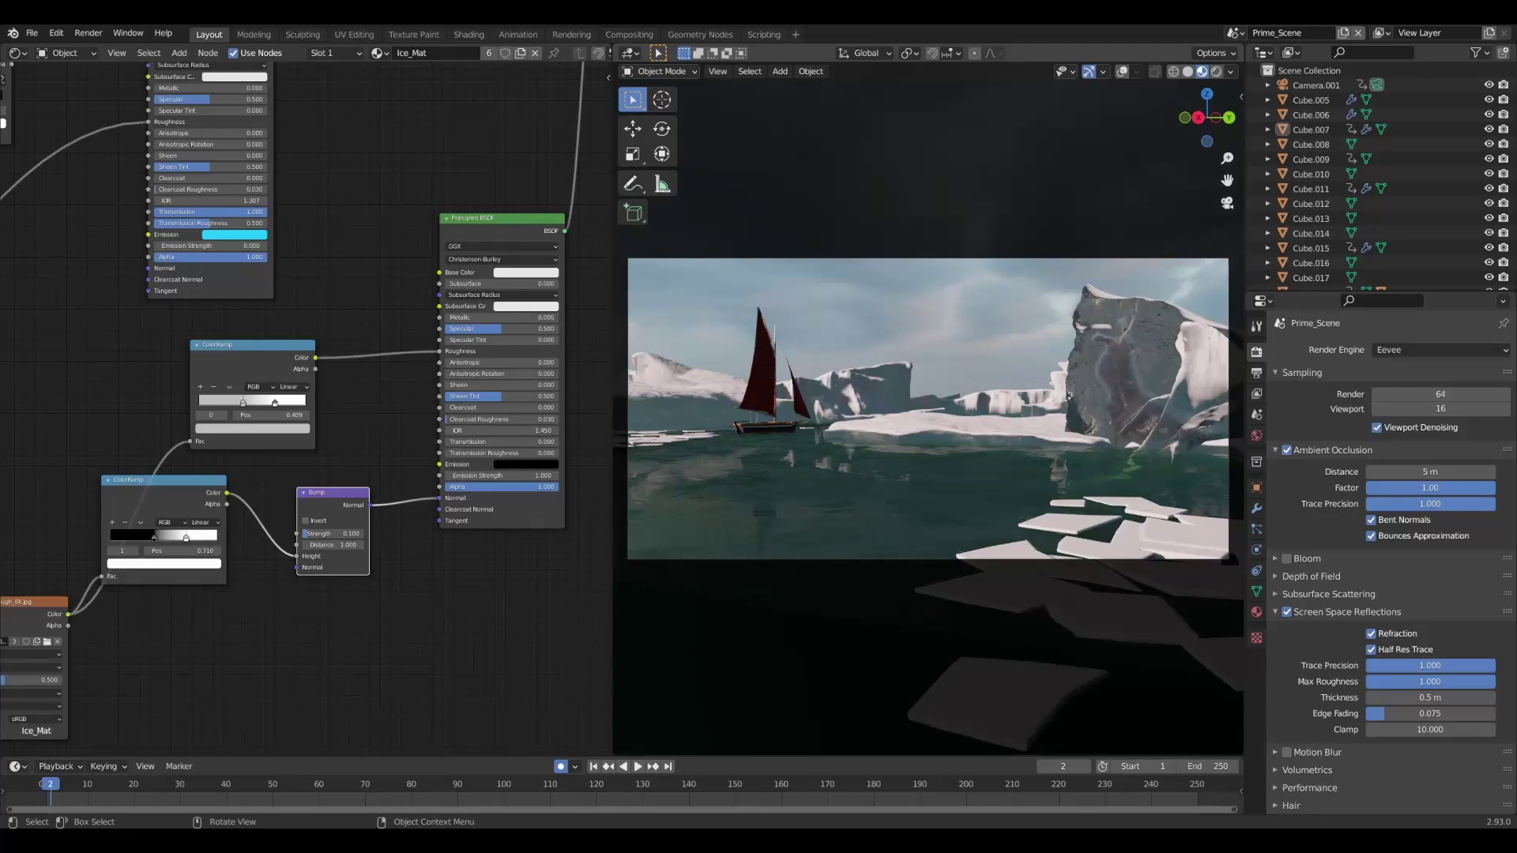
pyautogui.moveTo(907, 405); pyautogui.dragTo(933, 461, button='middle')
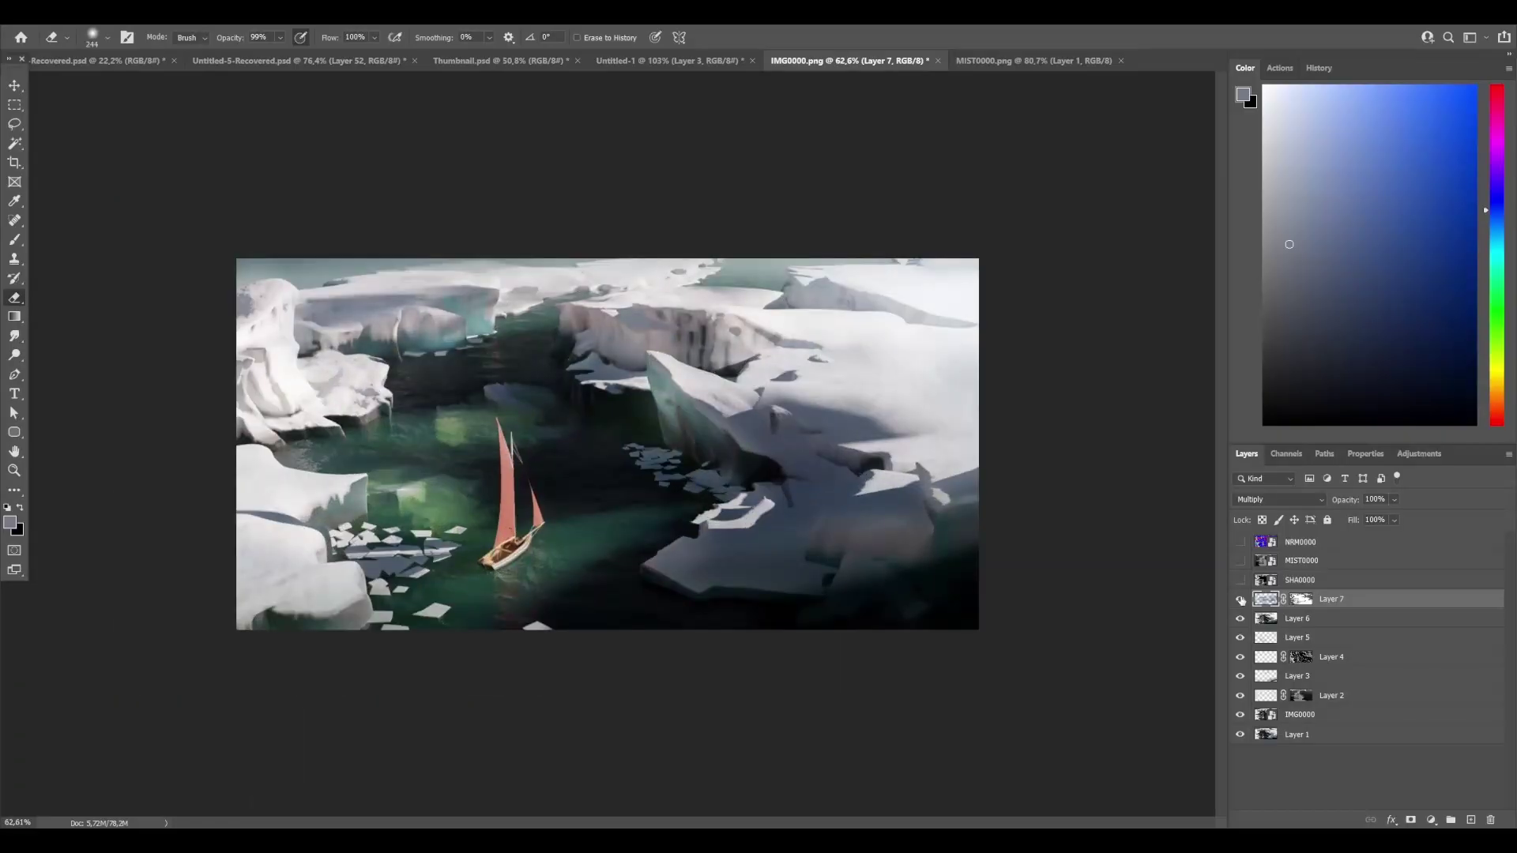
pyautogui.keyDown('alt'); pyautogui.scroll(-5, 762, 570); pyautogui.keyUp('alt')
pyautogui.keyDown('alt'); pyautogui.scroll(6, 833, 644); pyautogui.keyUp('alt')
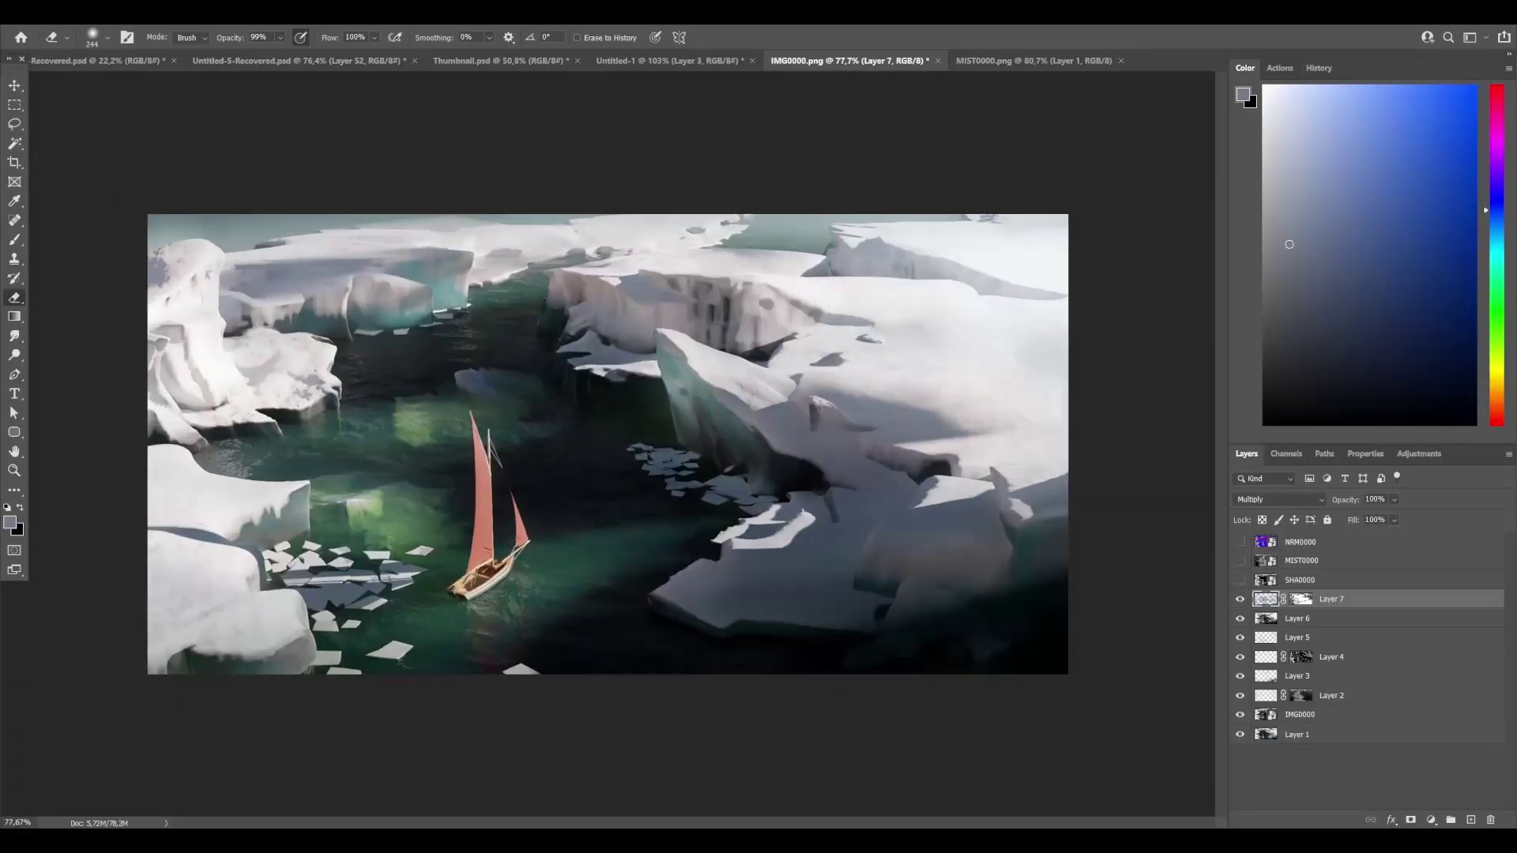